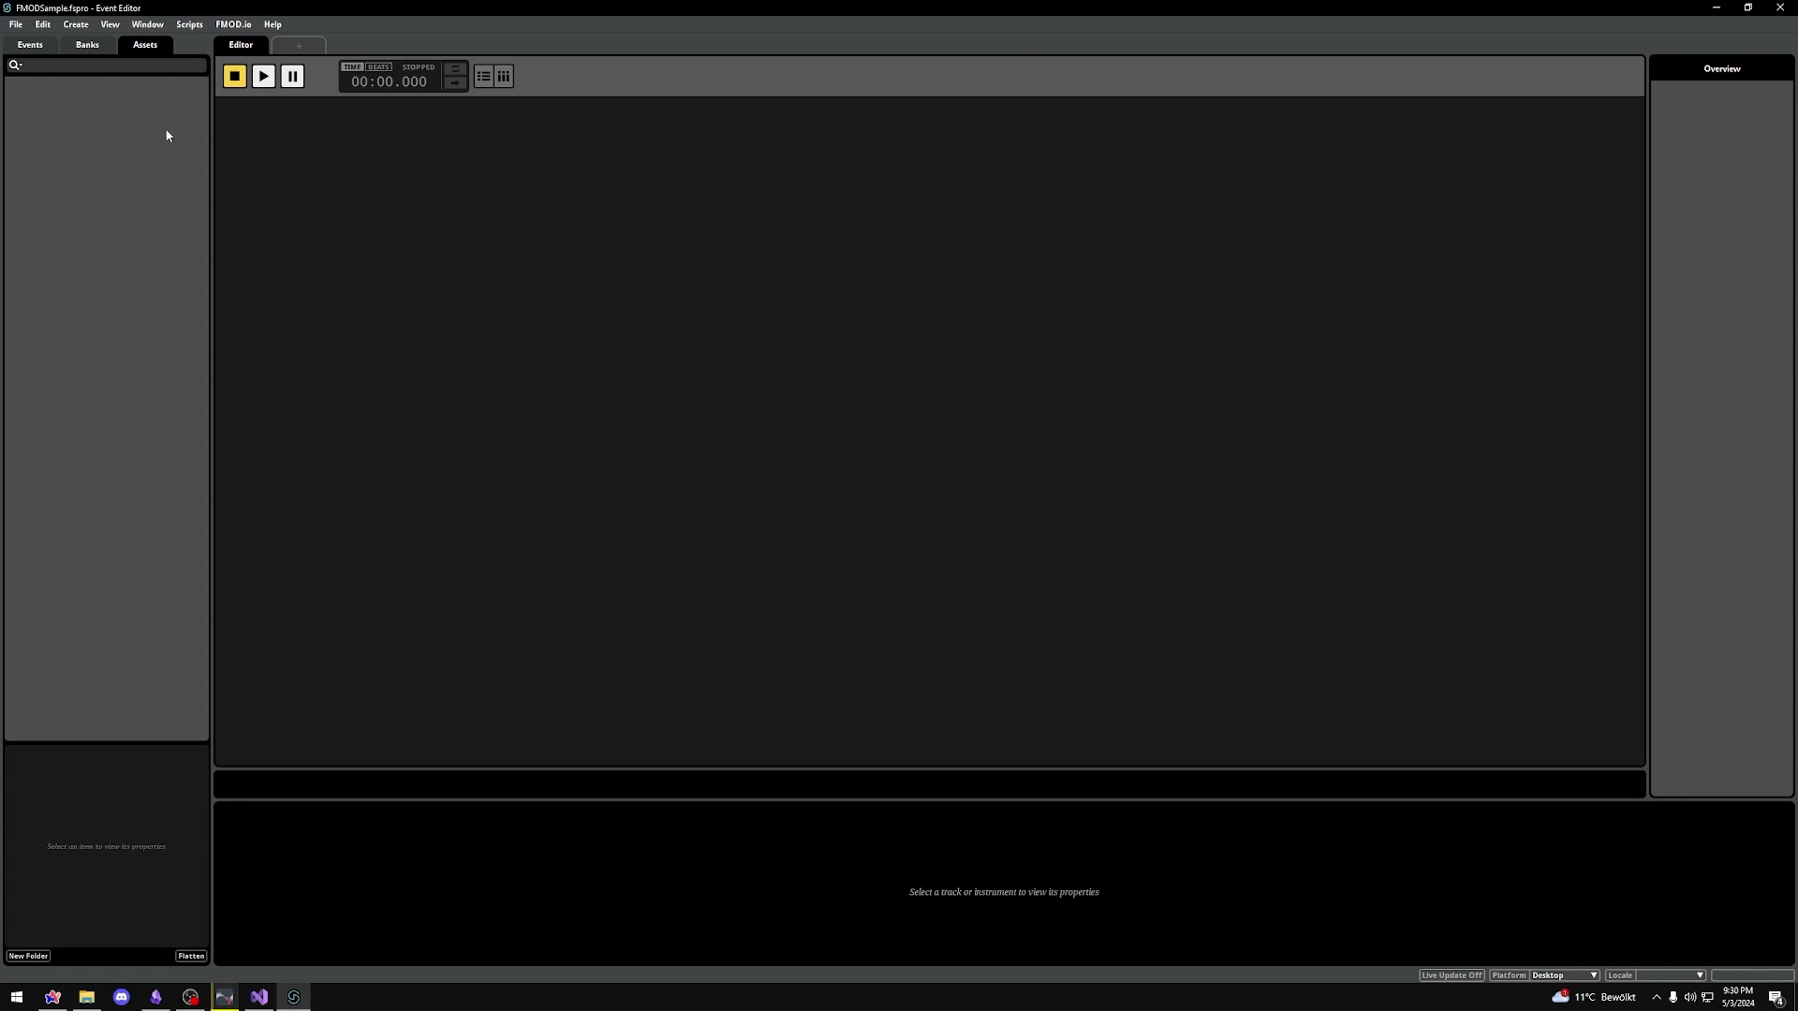
# Step: Open the empty Assets list's context menu, then dismiss it without choosing anything
pyautogui.rightClick(122, 142)
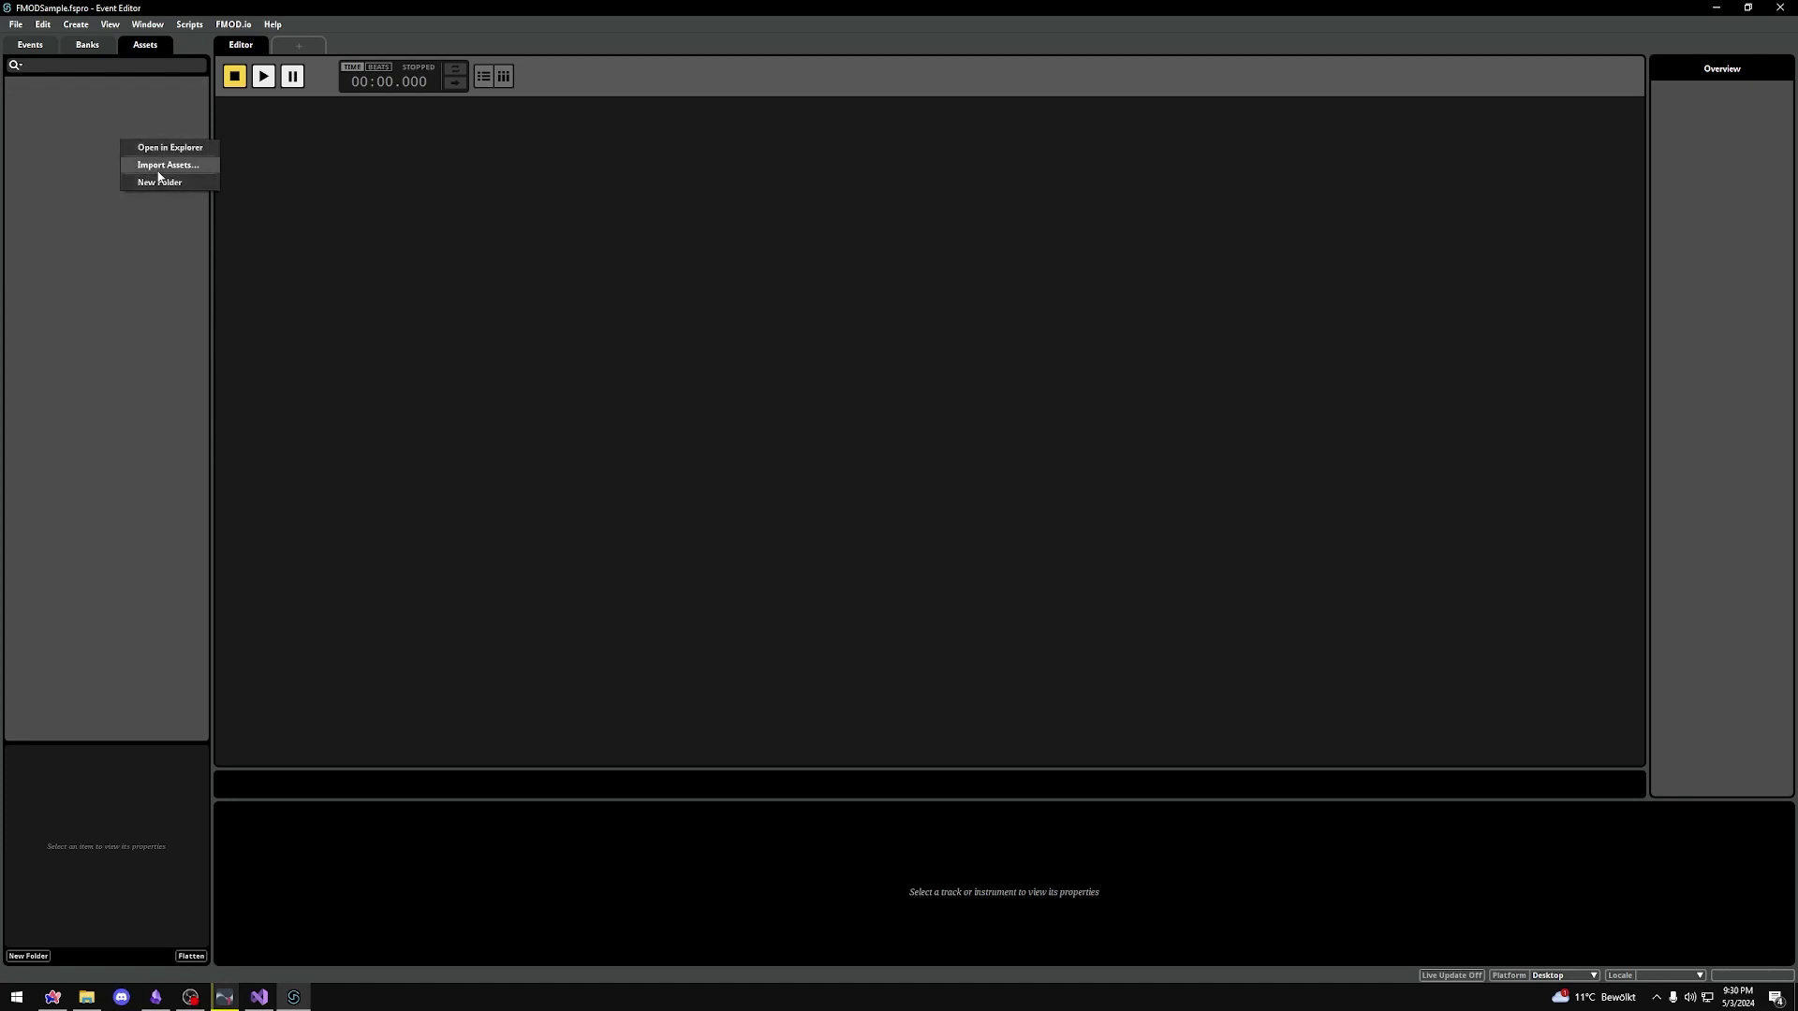
pyautogui.click(109, 201)
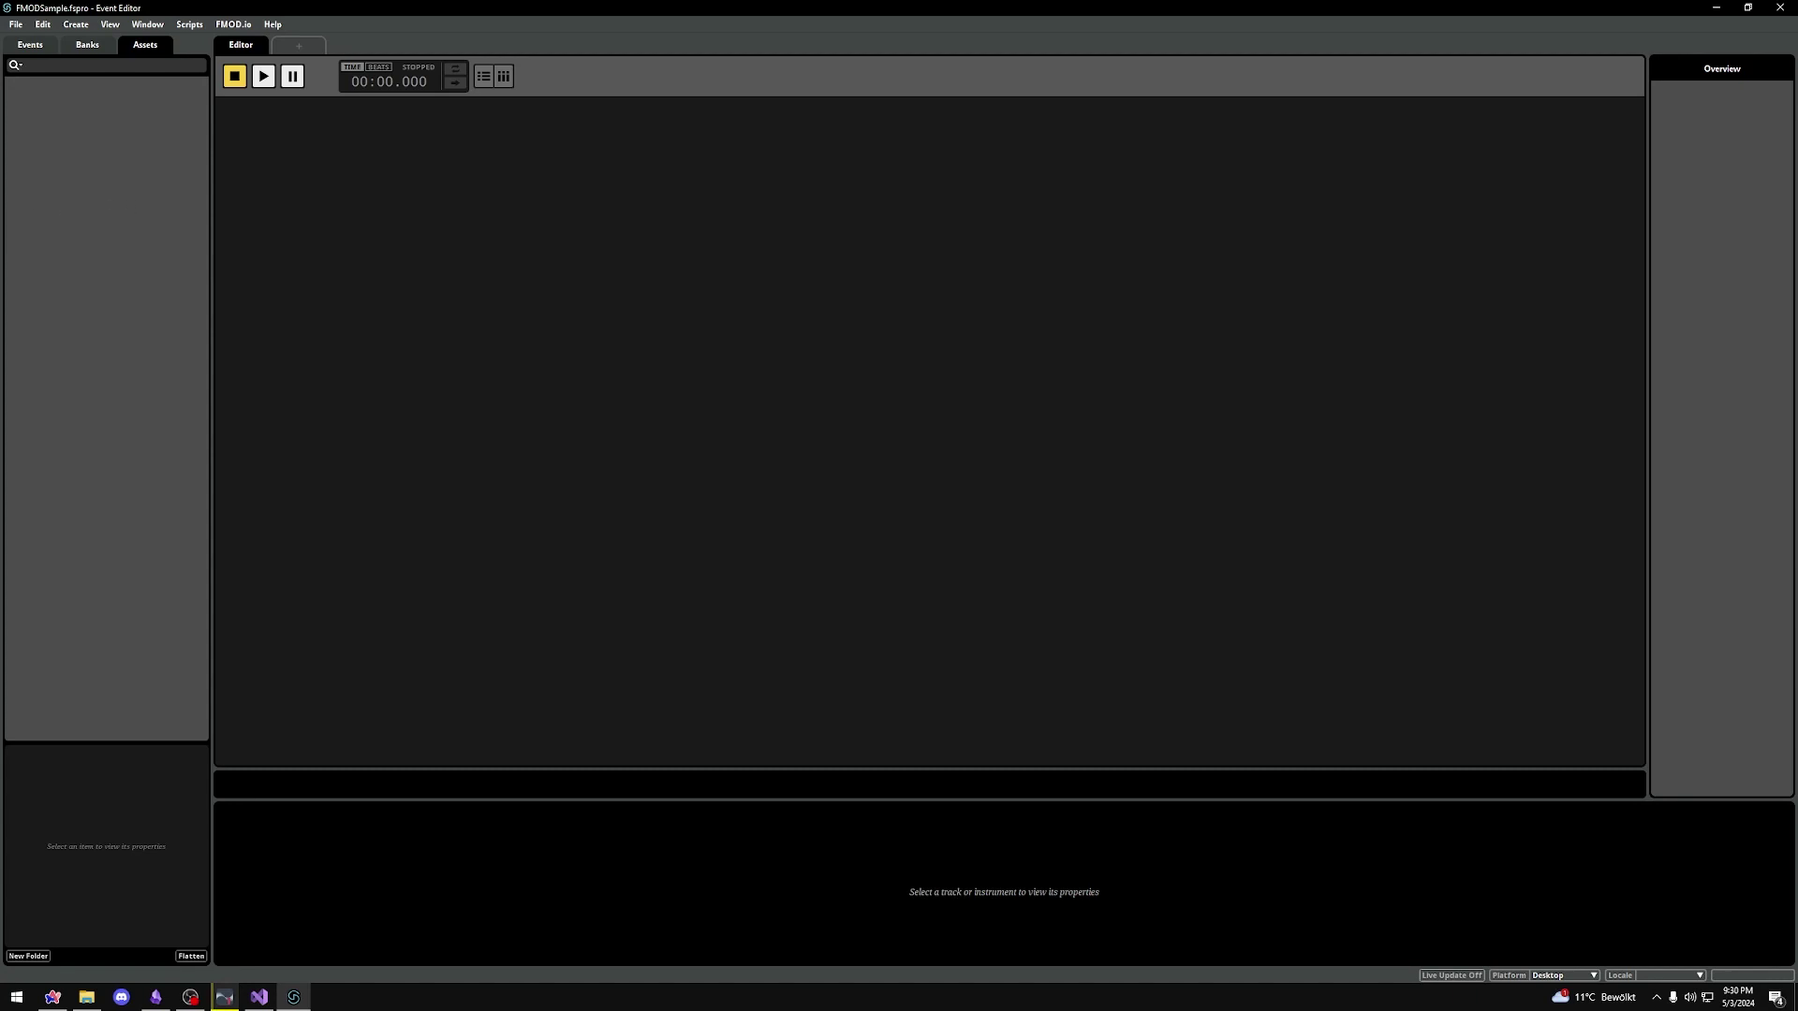
# Step: Create a new asset folder named Ambient
pyautogui.rightClick(126, 225)
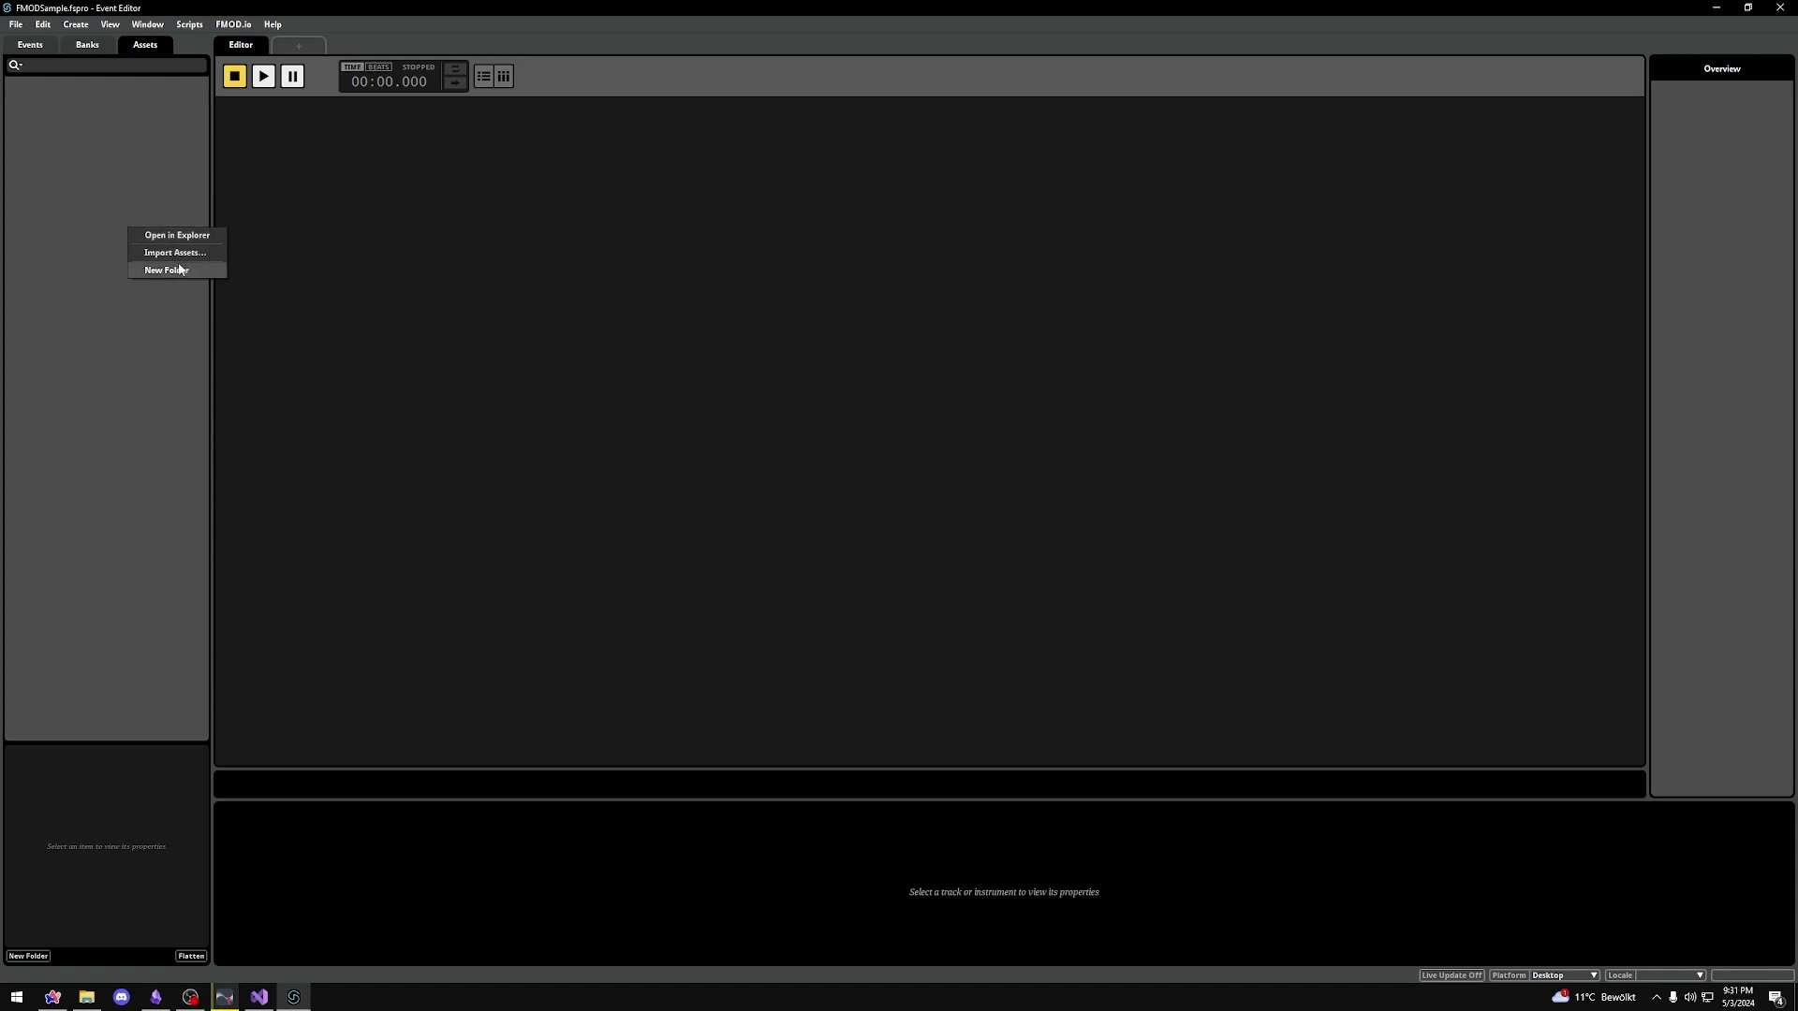
pyautogui.click(178, 267)
pyautogui.write('Ambient')
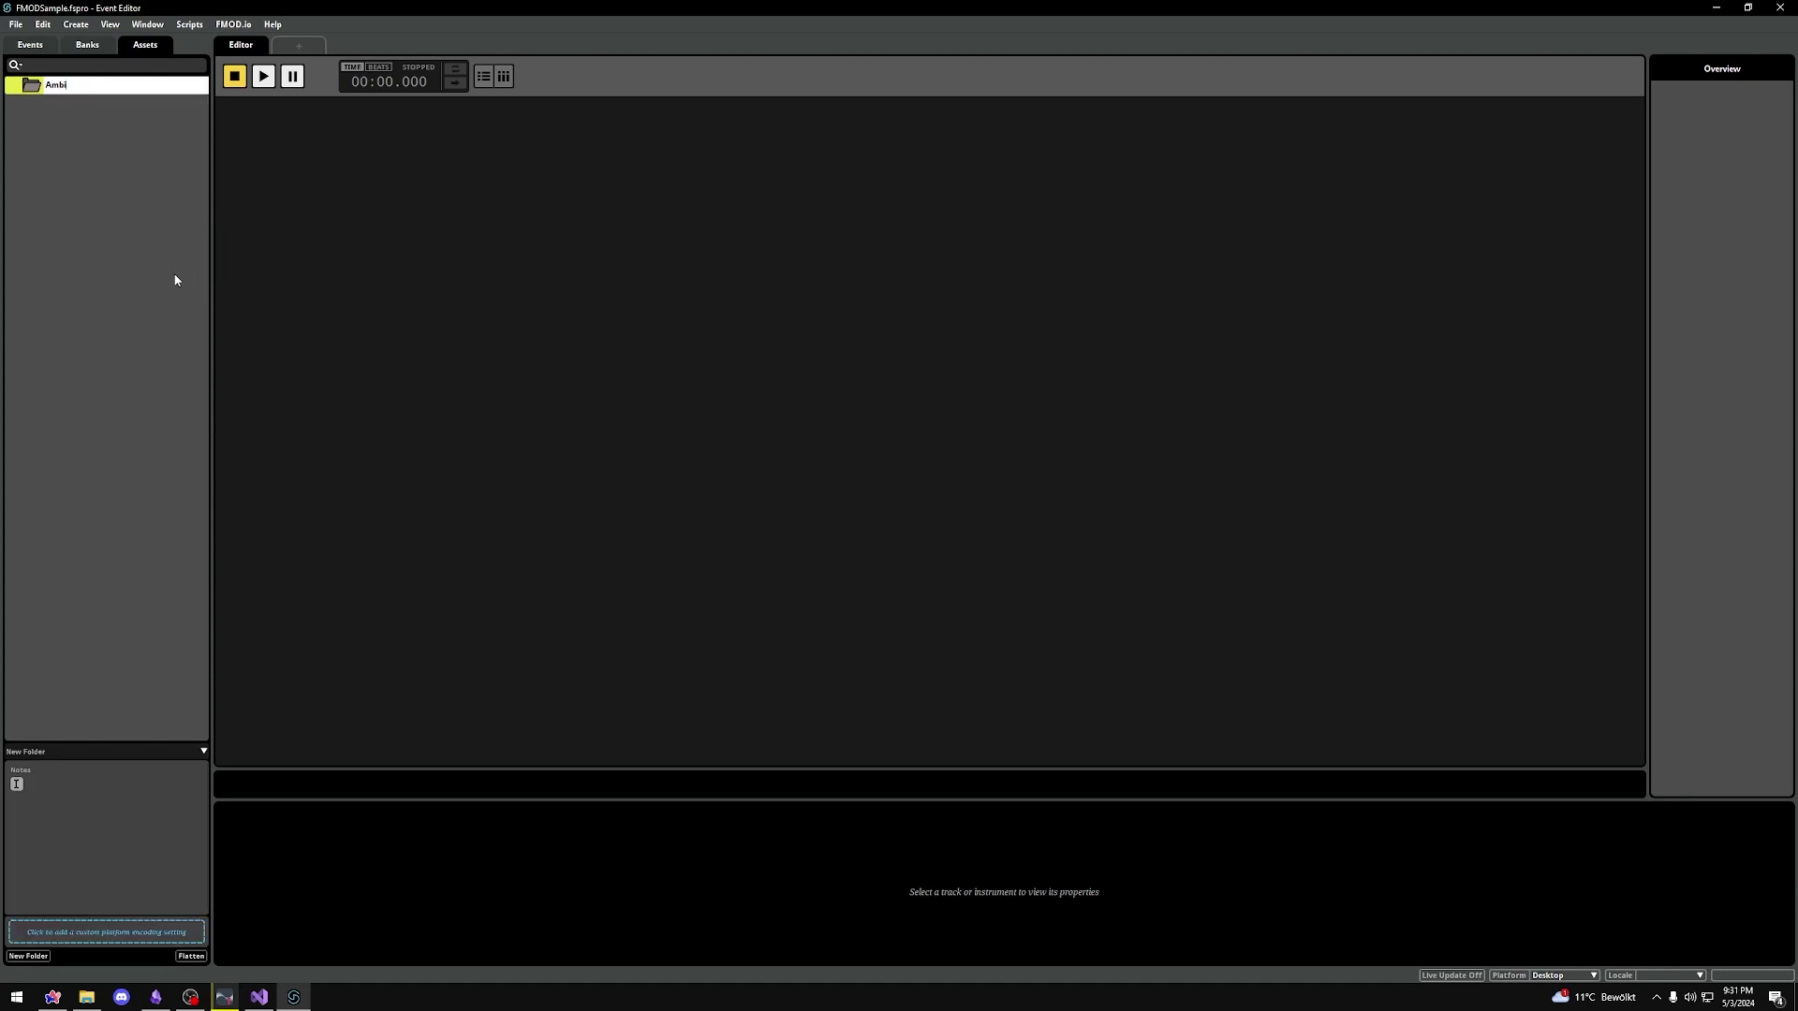
pyautogui.press('Return')
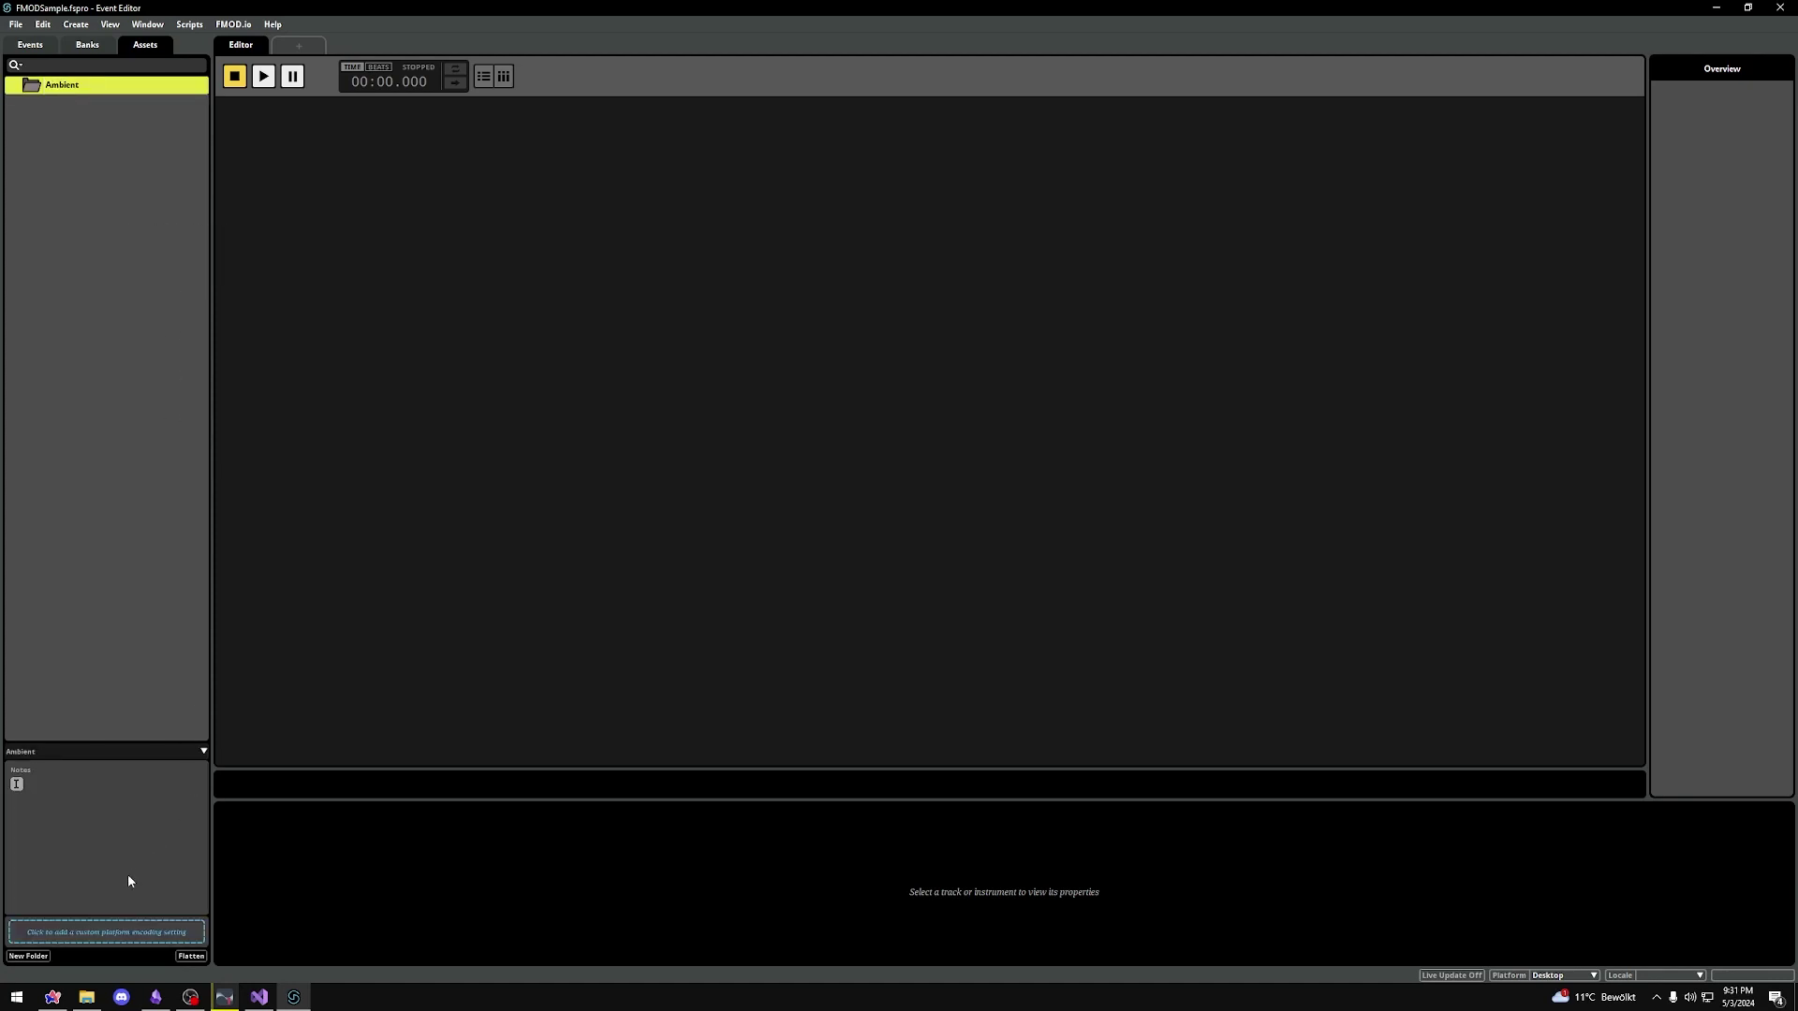
# Step: Import StandardWind.wav from Explorer into Ambient and filter the asset list by 'wind'
pyautogui.click(86, 997)
pyautogui.moveTo(840, 279); pyautogui.dragTo(62, 87)
pyautogui.write('wind')
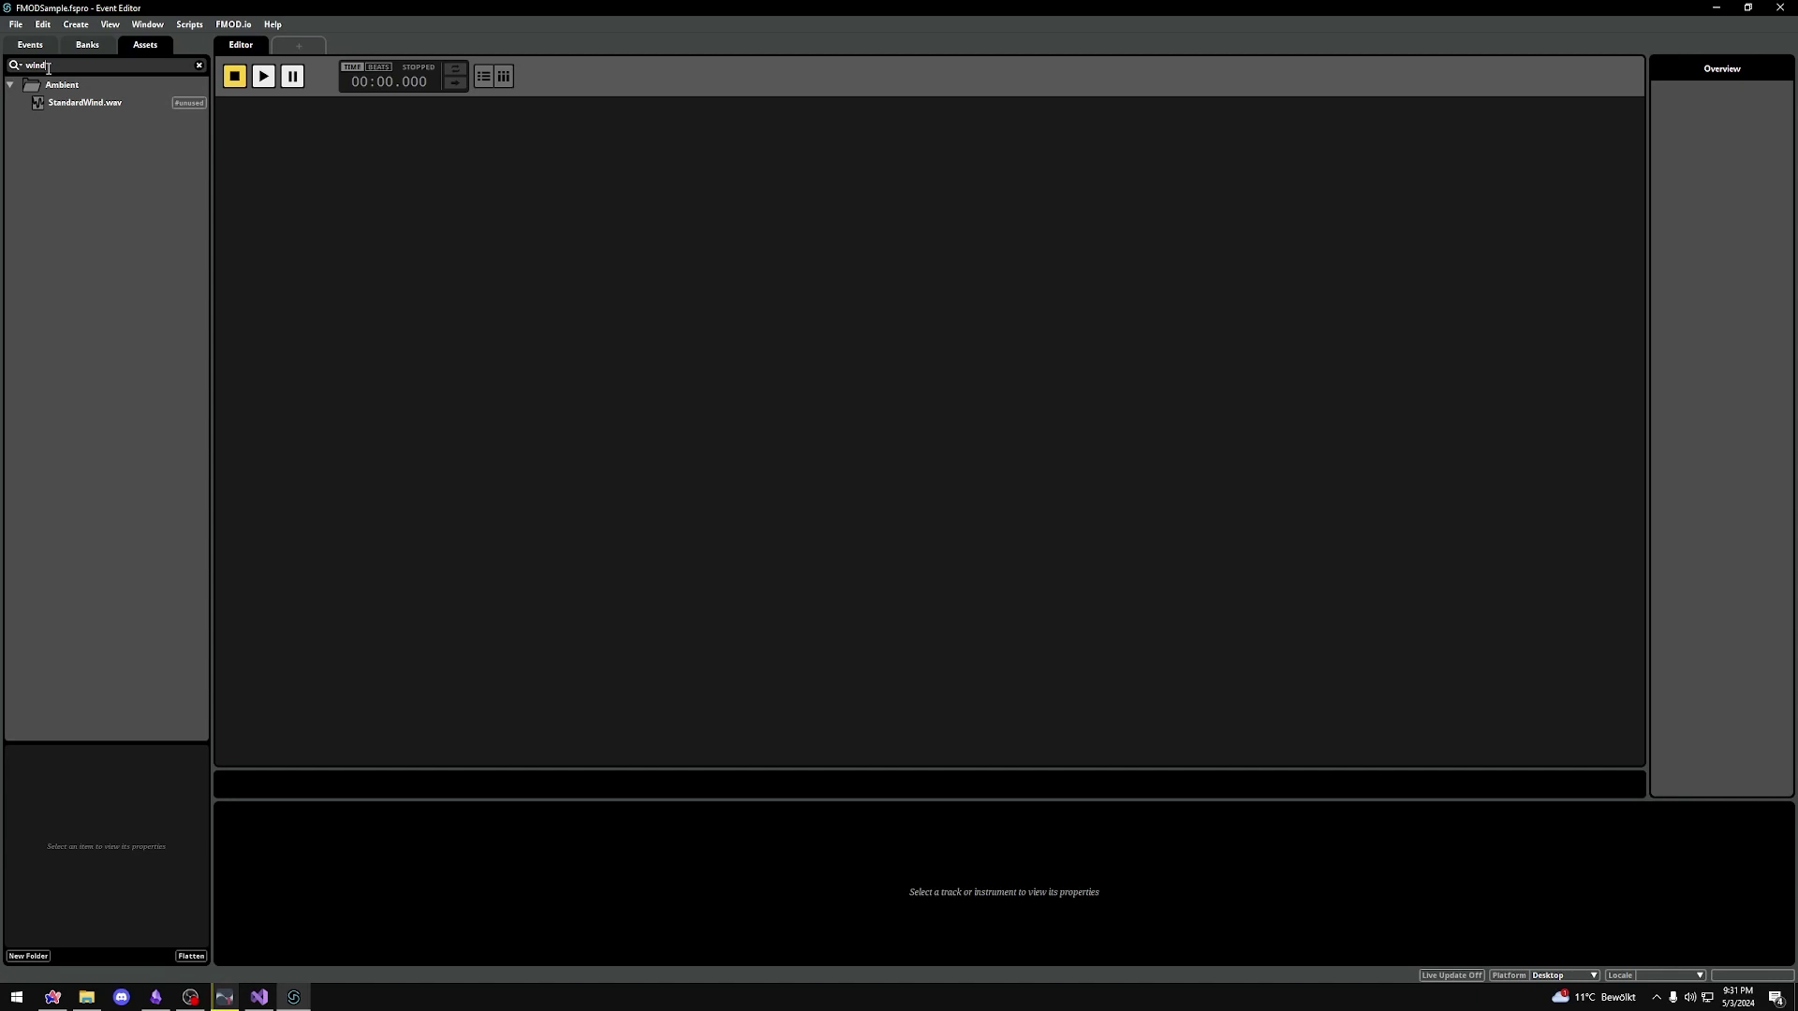
pyautogui.click(16, 66)
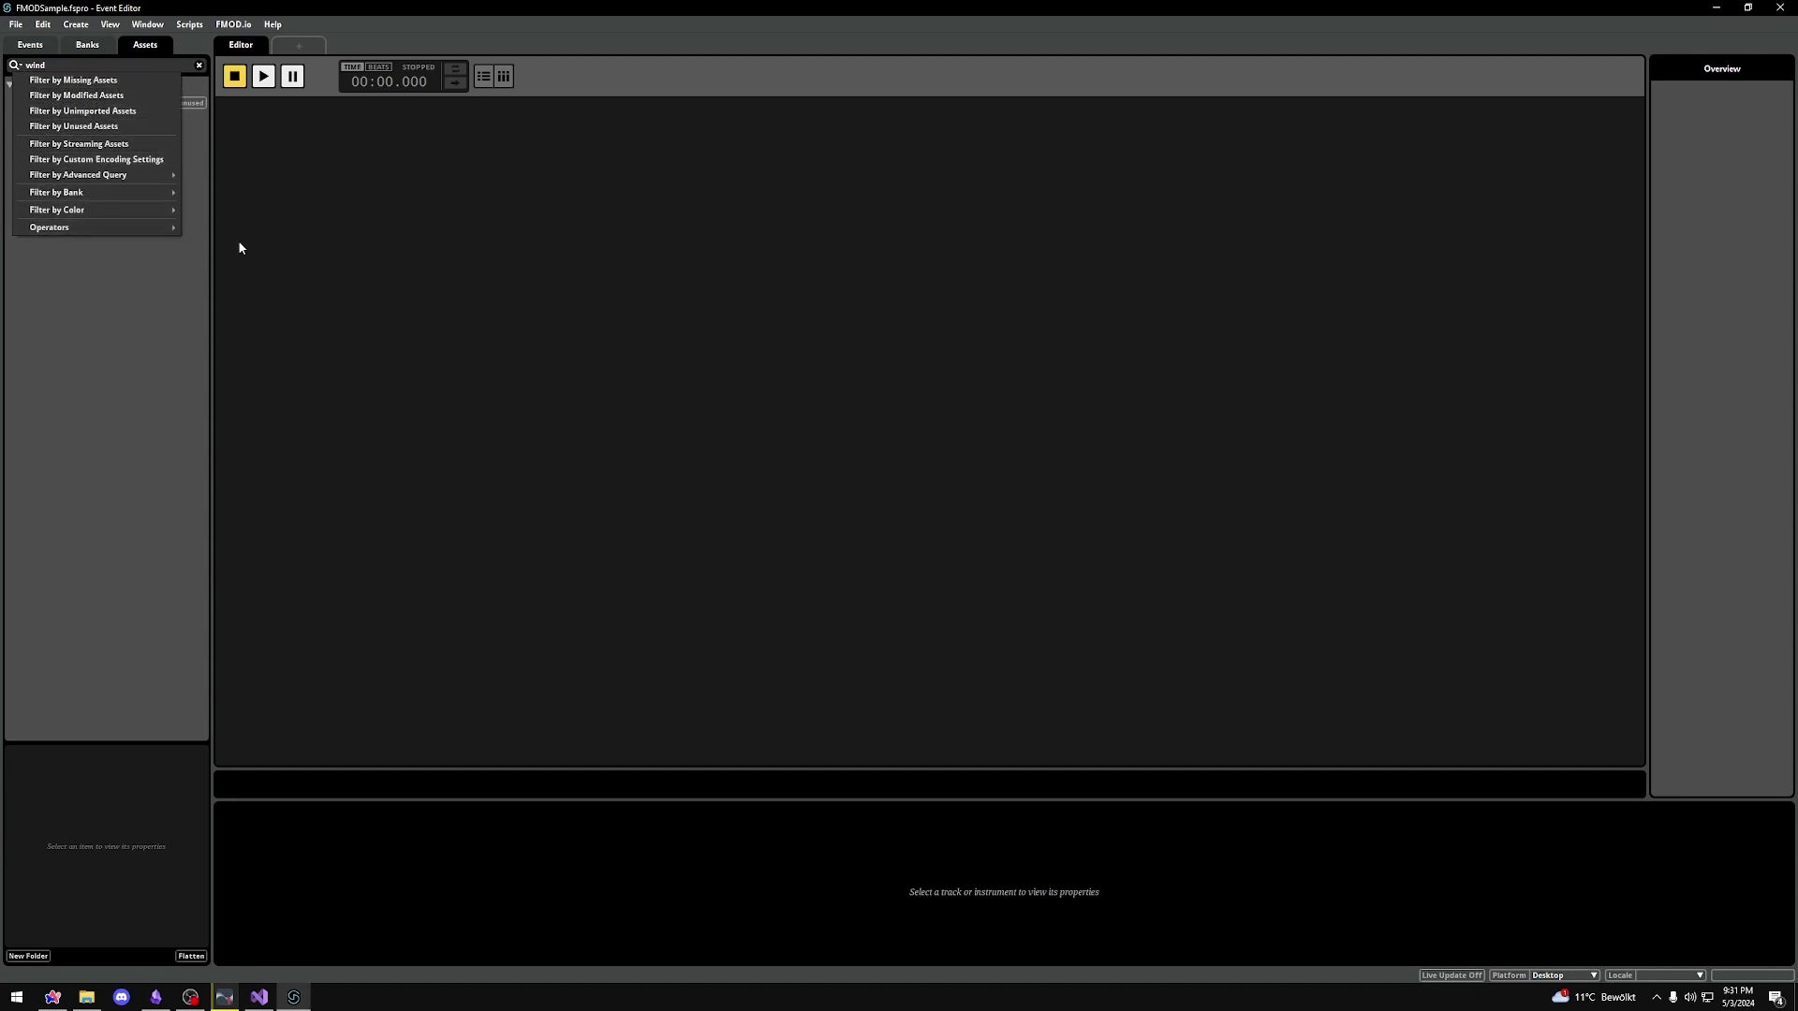
pyautogui.click(197, 248)
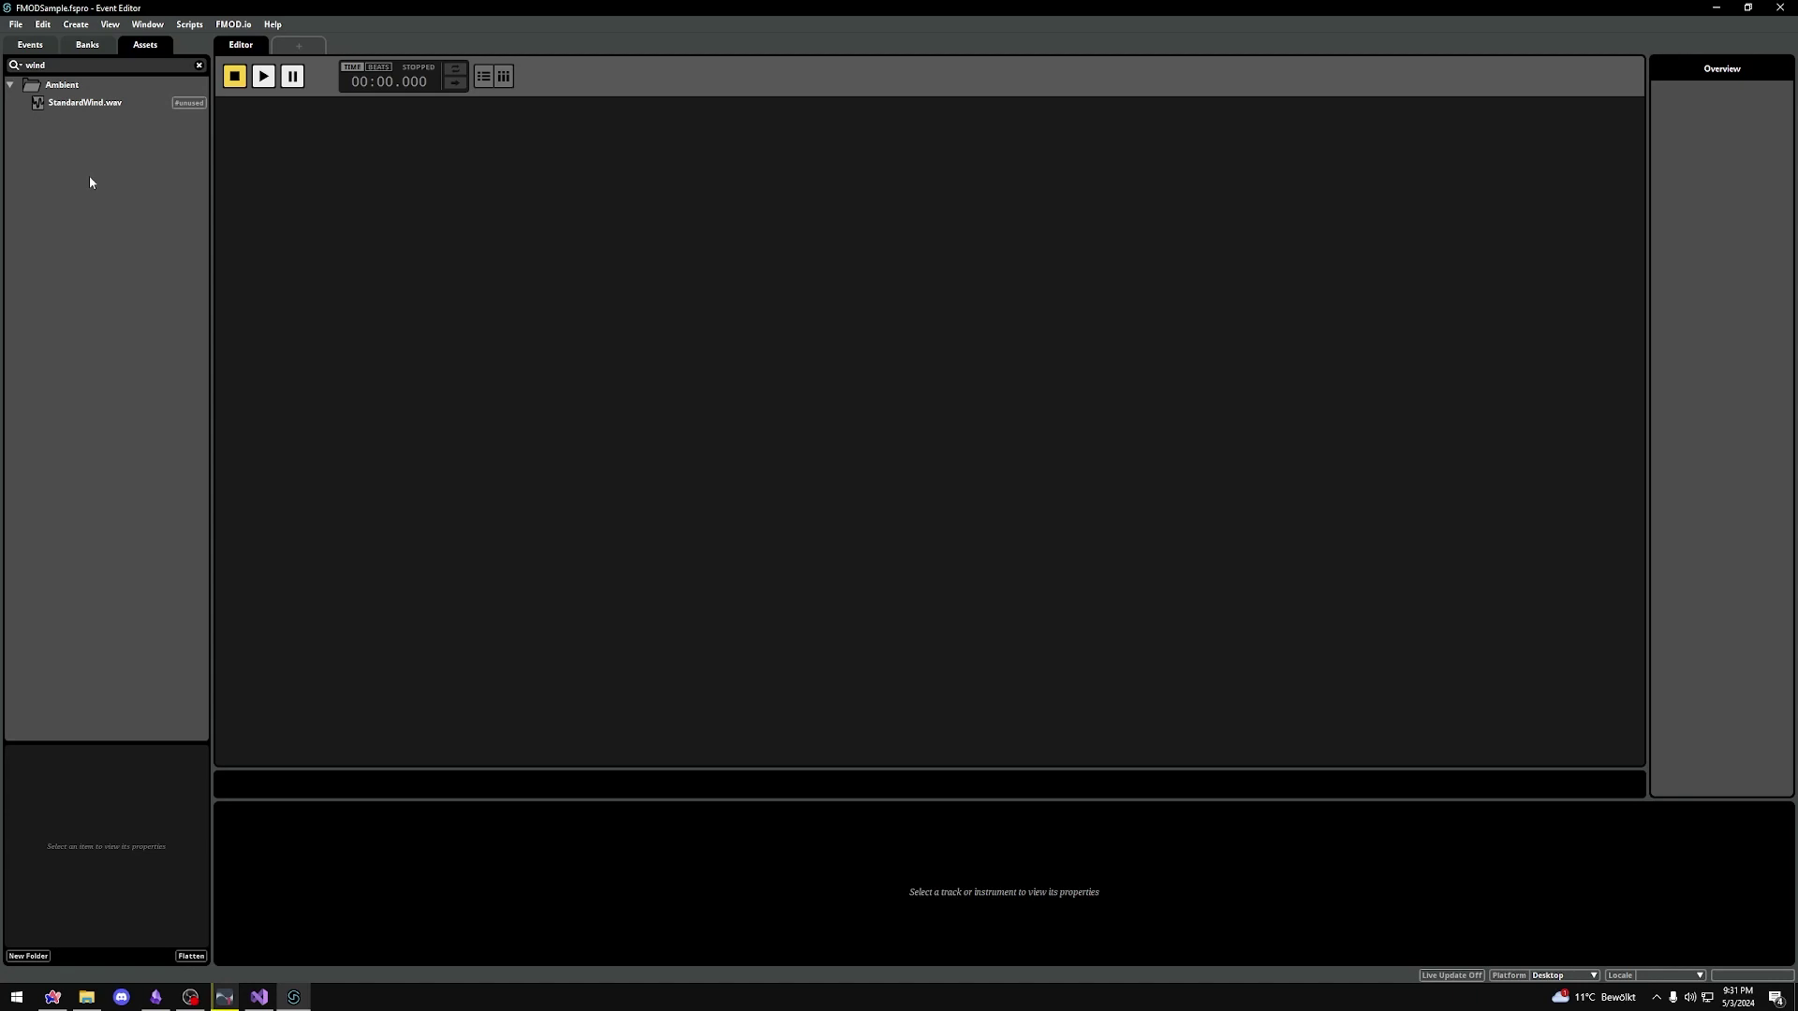
# Step: Select StandardWind.wav to show its properties and its 06:13.369 waveform
pyautogui.click(66, 107)
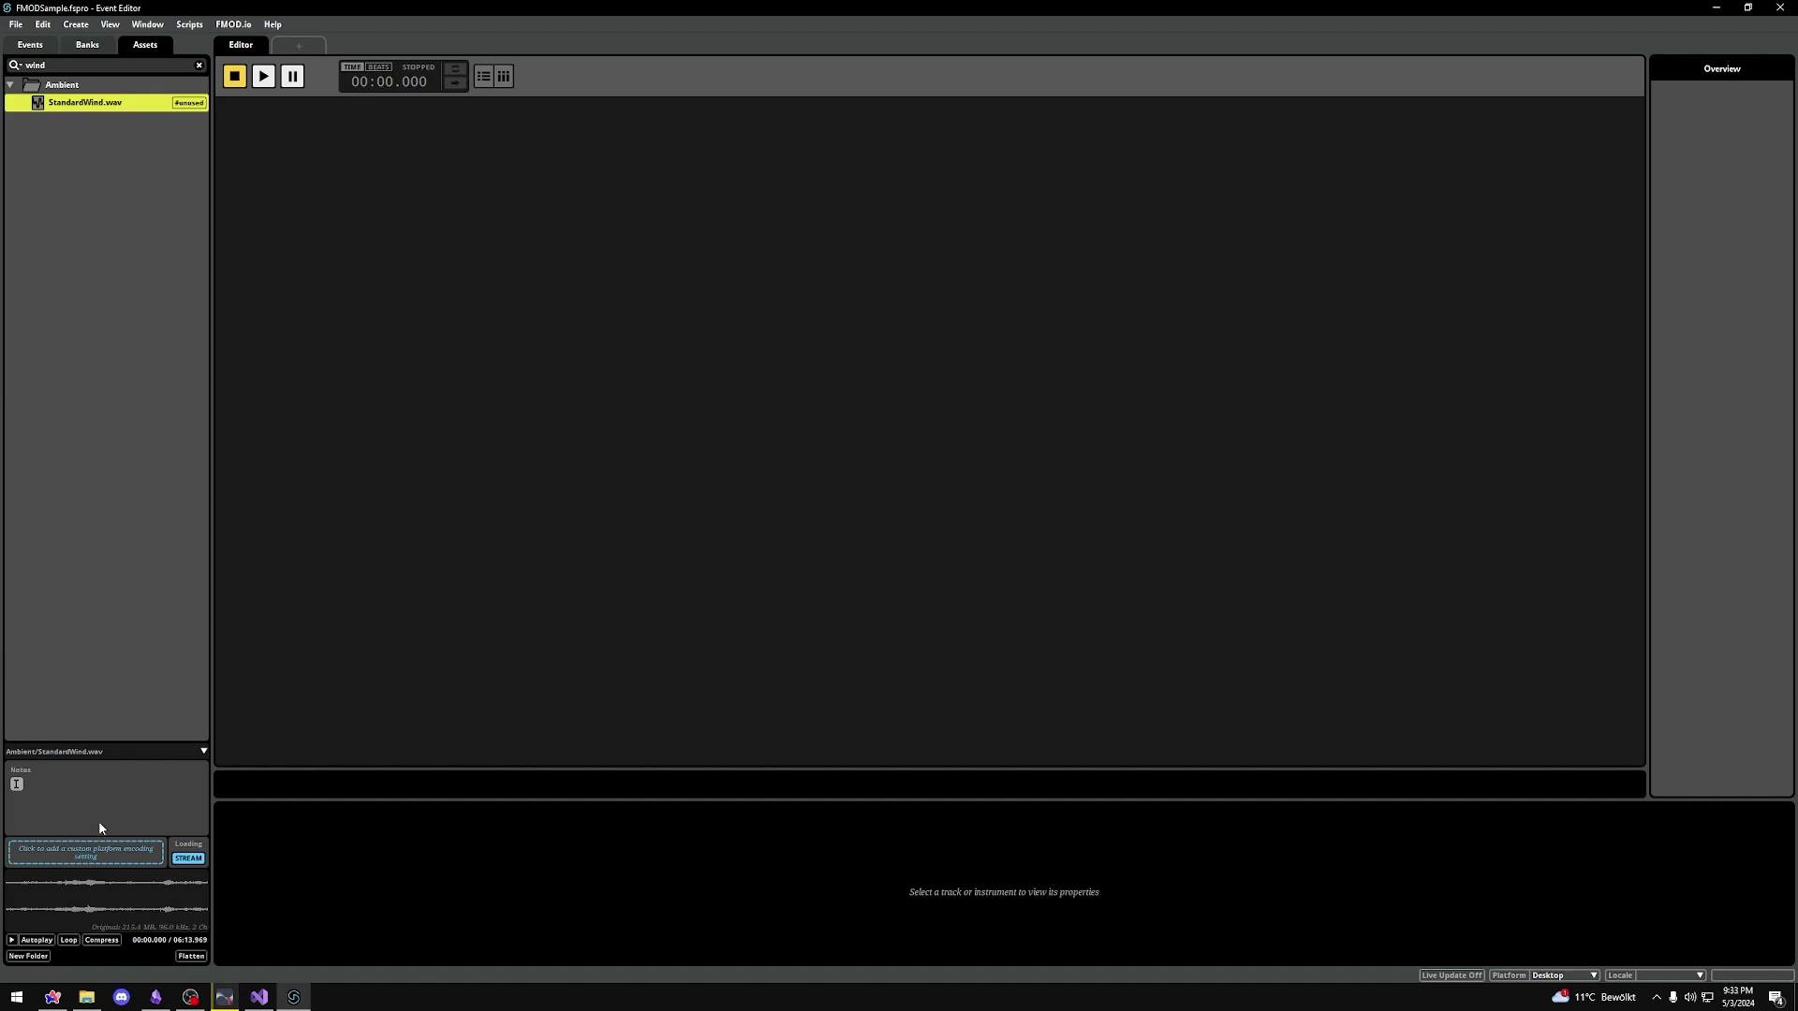
# Step: Create an events folder named Ambient in the Events list
pyautogui.click(126, 144)
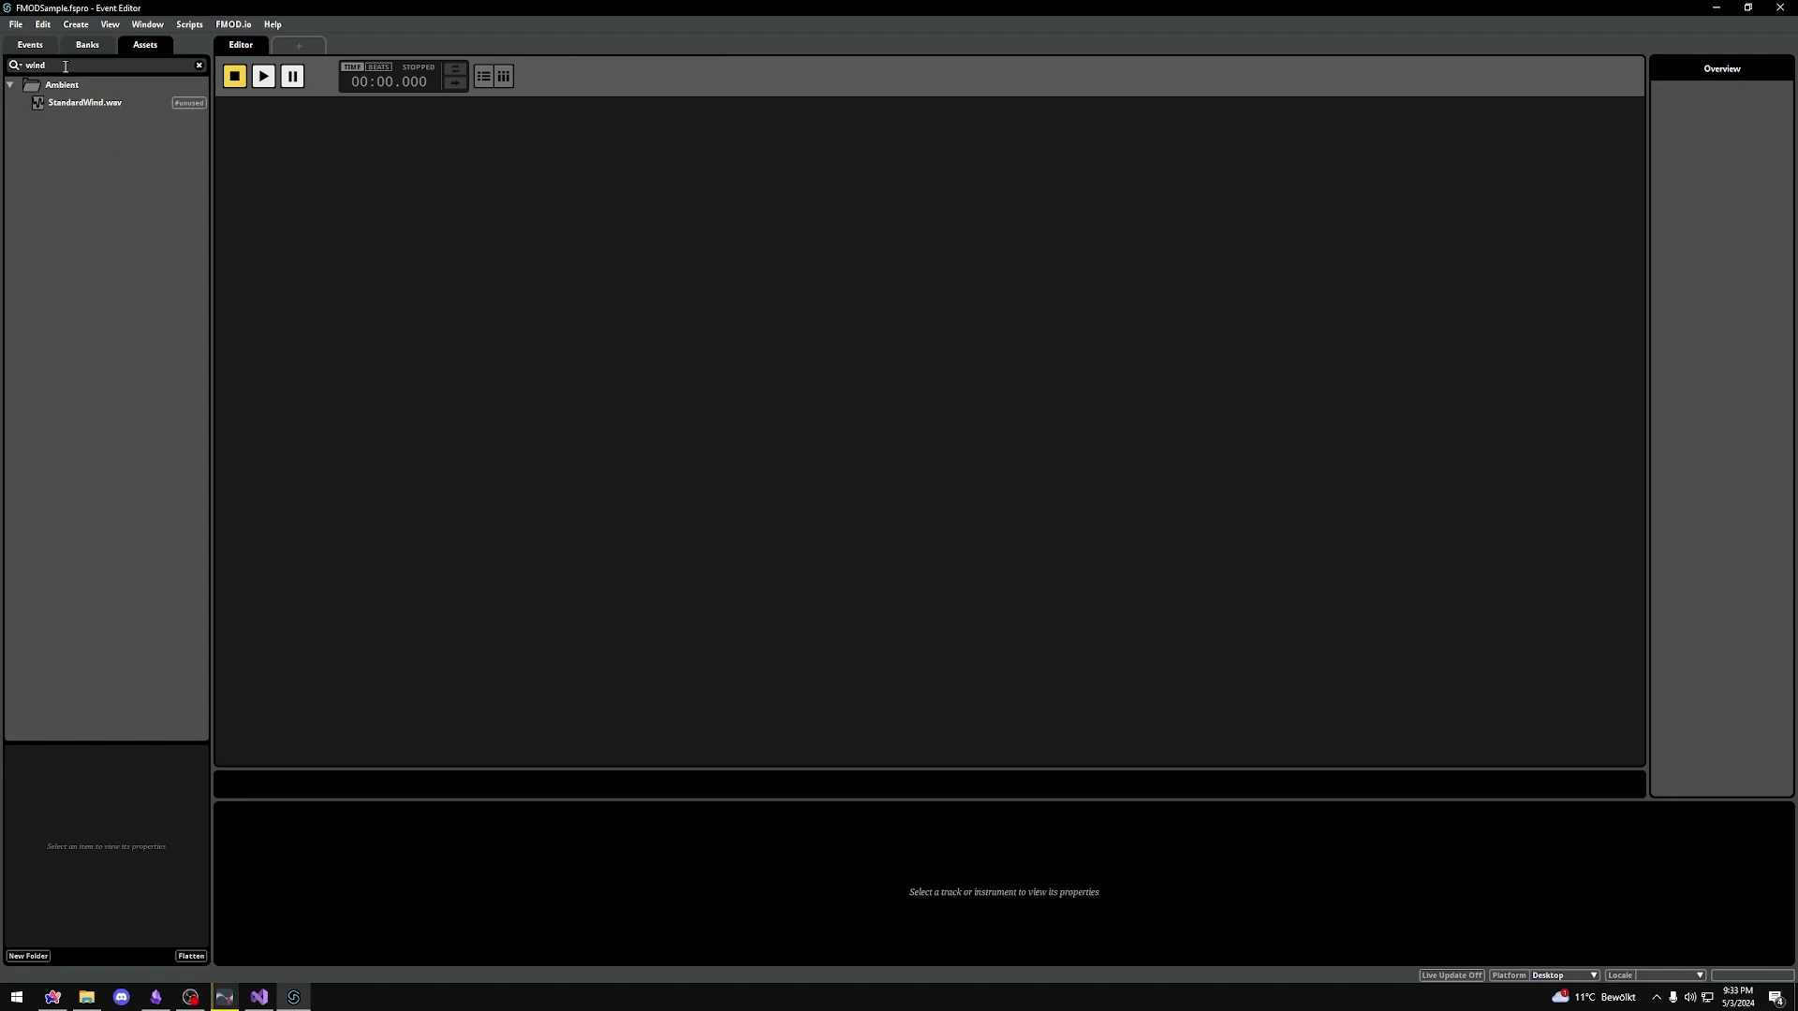
pyautogui.click(40, 44)
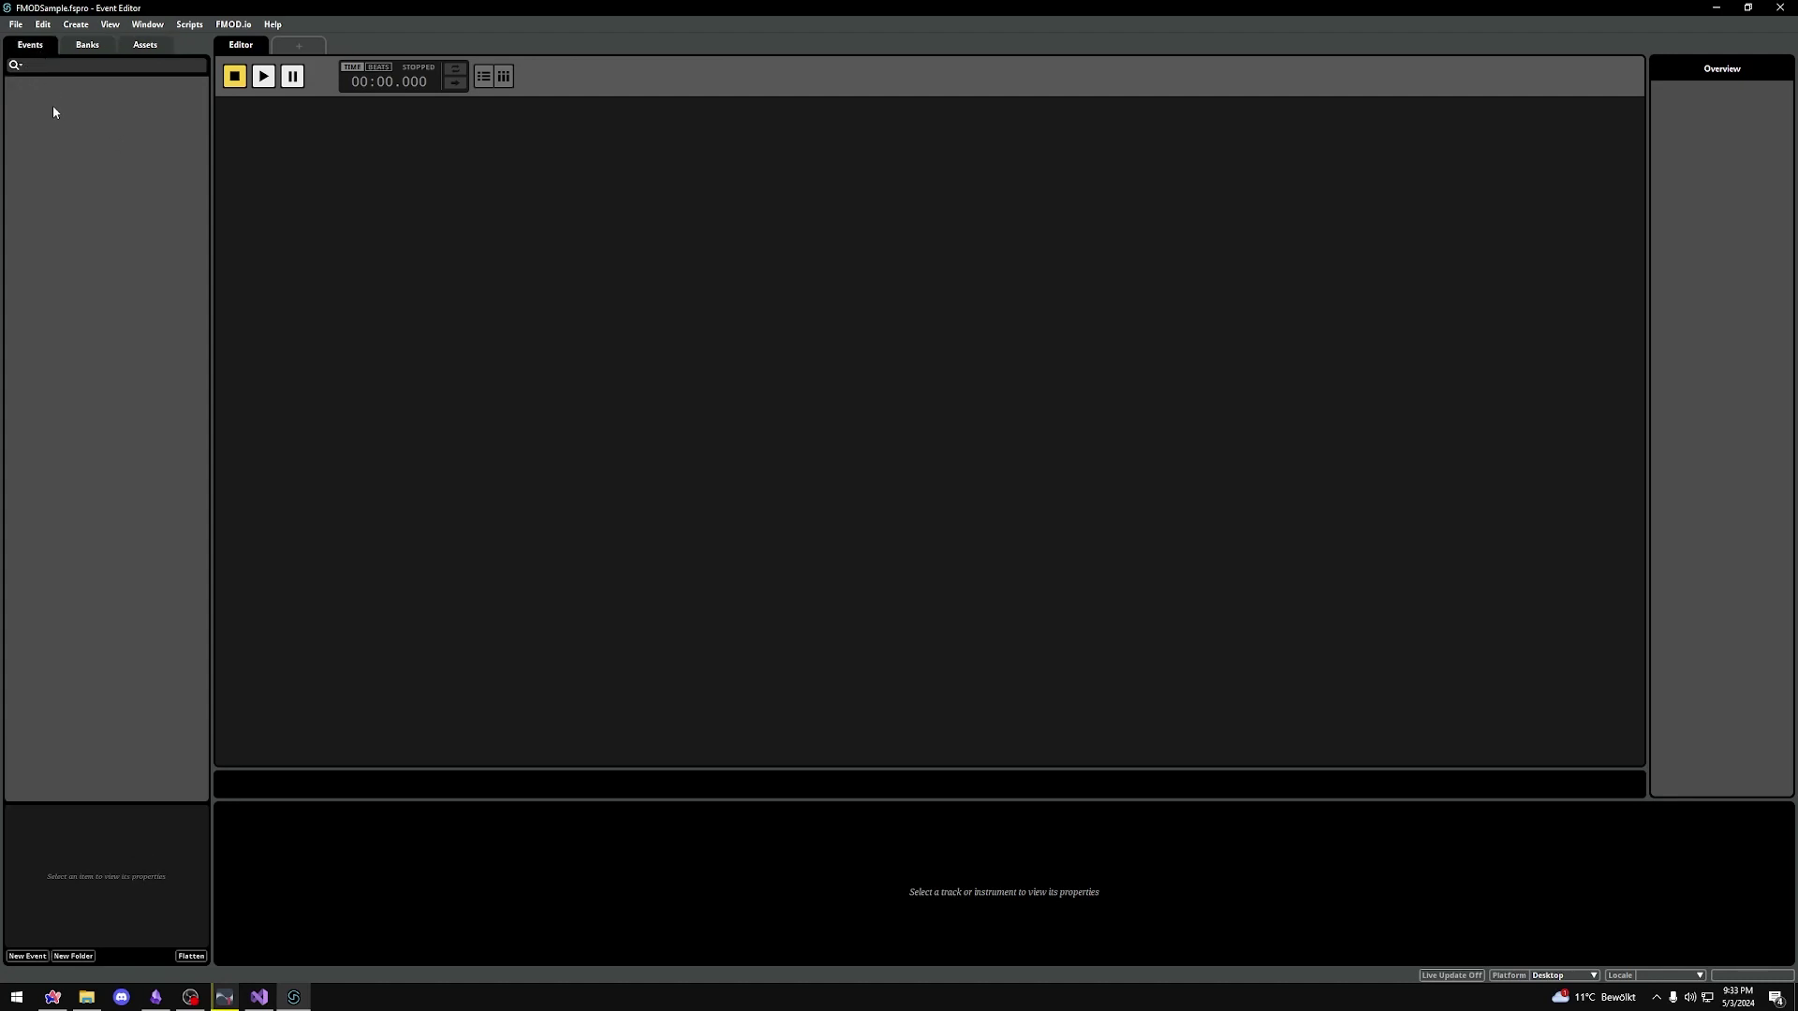
pyautogui.rightClick(104, 139)
pyautogui.click(150, 178)
pyautogui.write('Ambien')
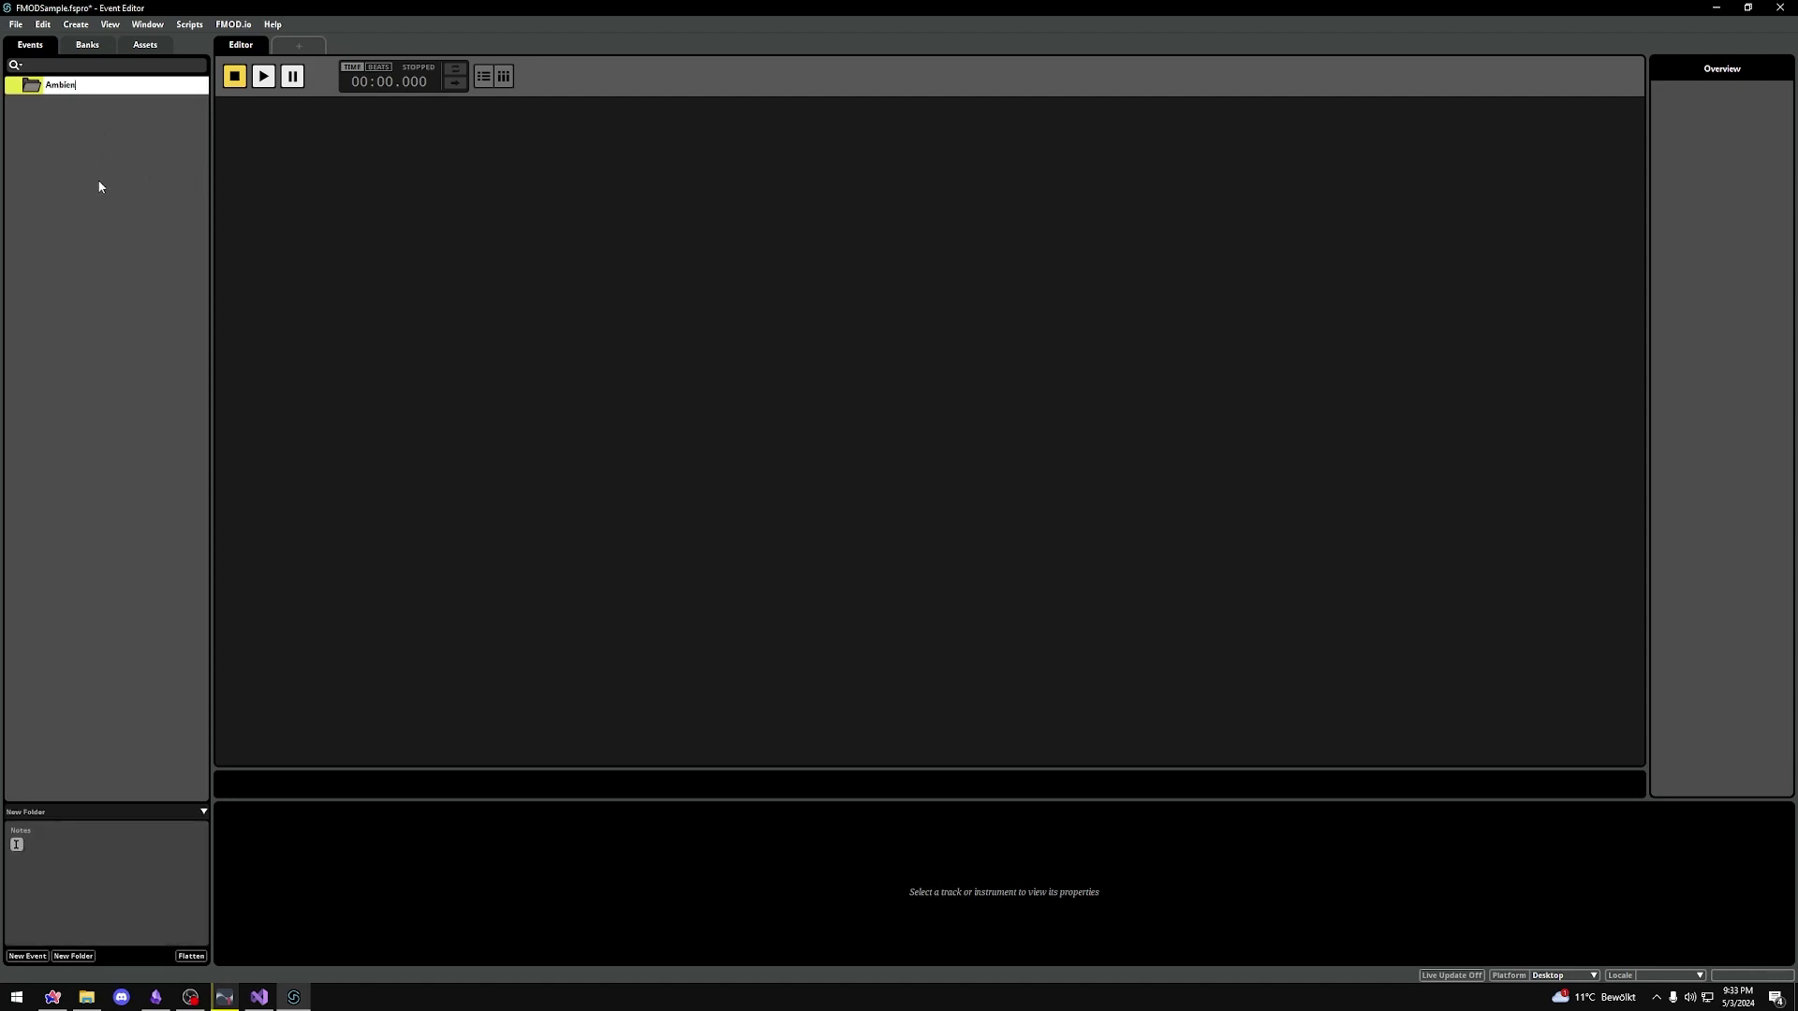
pyautogui.write('t')
pyautogui.press('Return')
# Step: Create a new event named Wind inside the Ambient events folder
pyautogui.rightClick(55, 85)
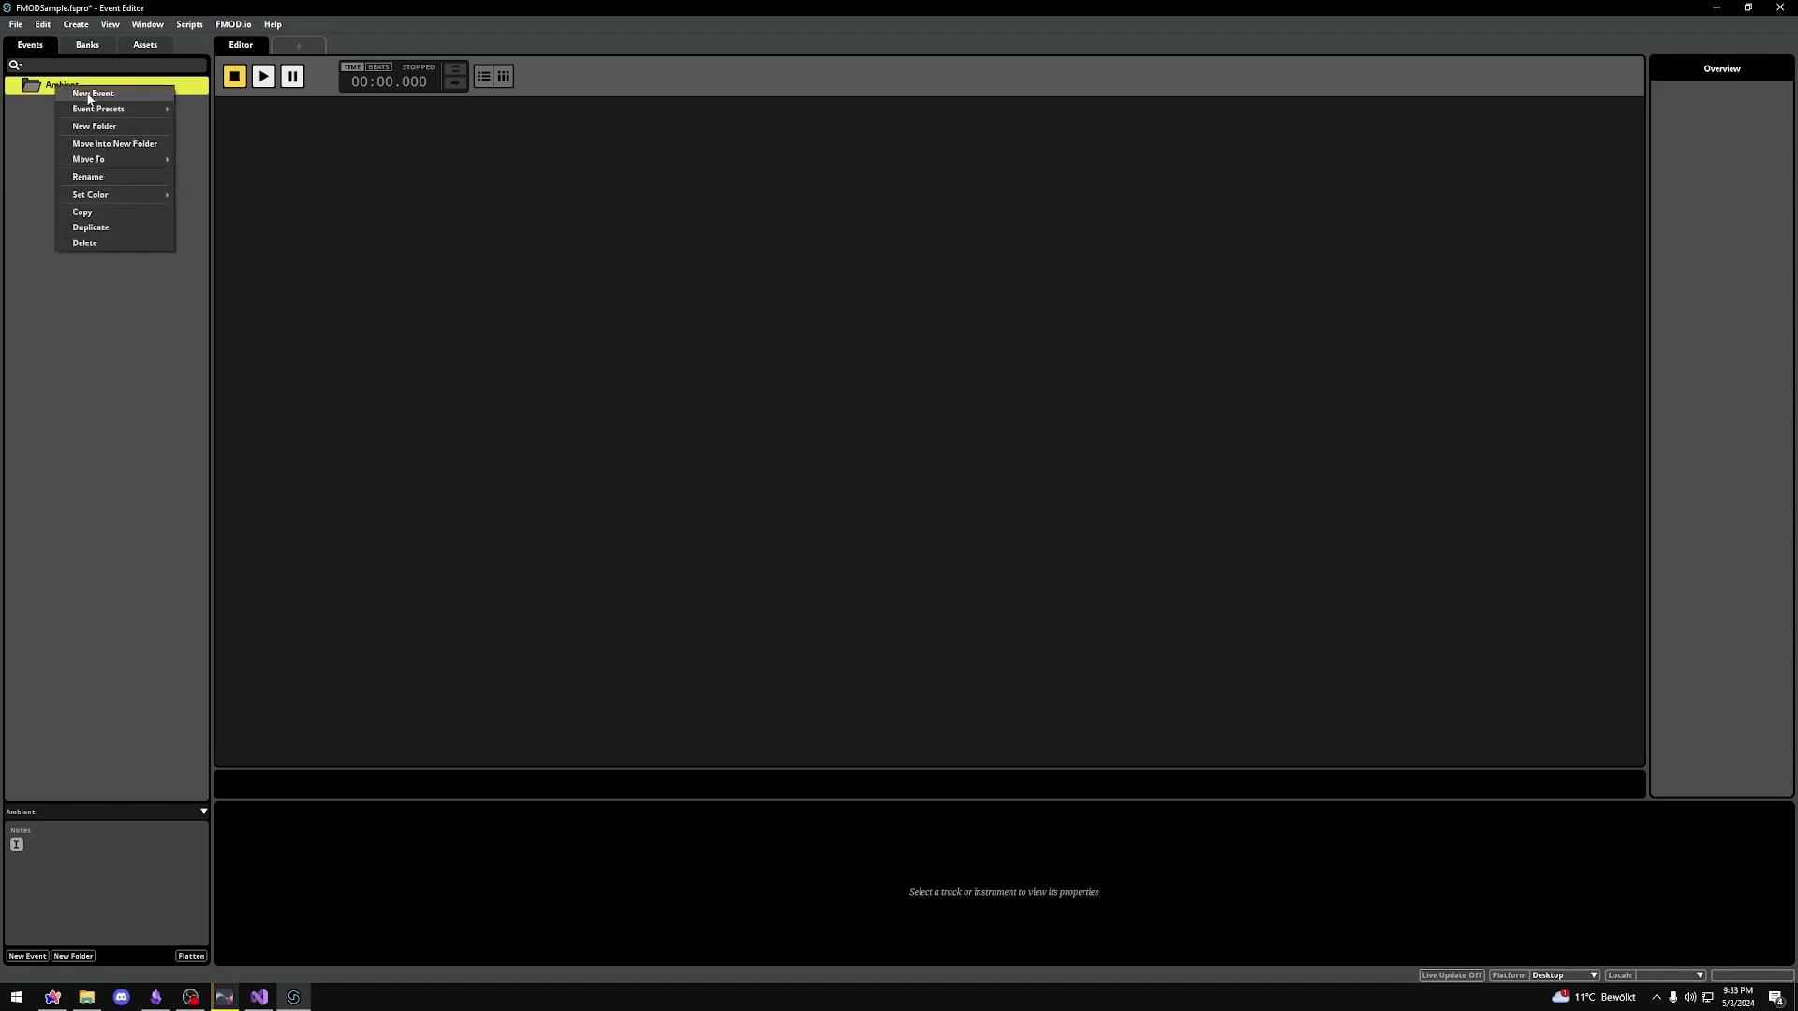
pyautogui.click(89, 93)
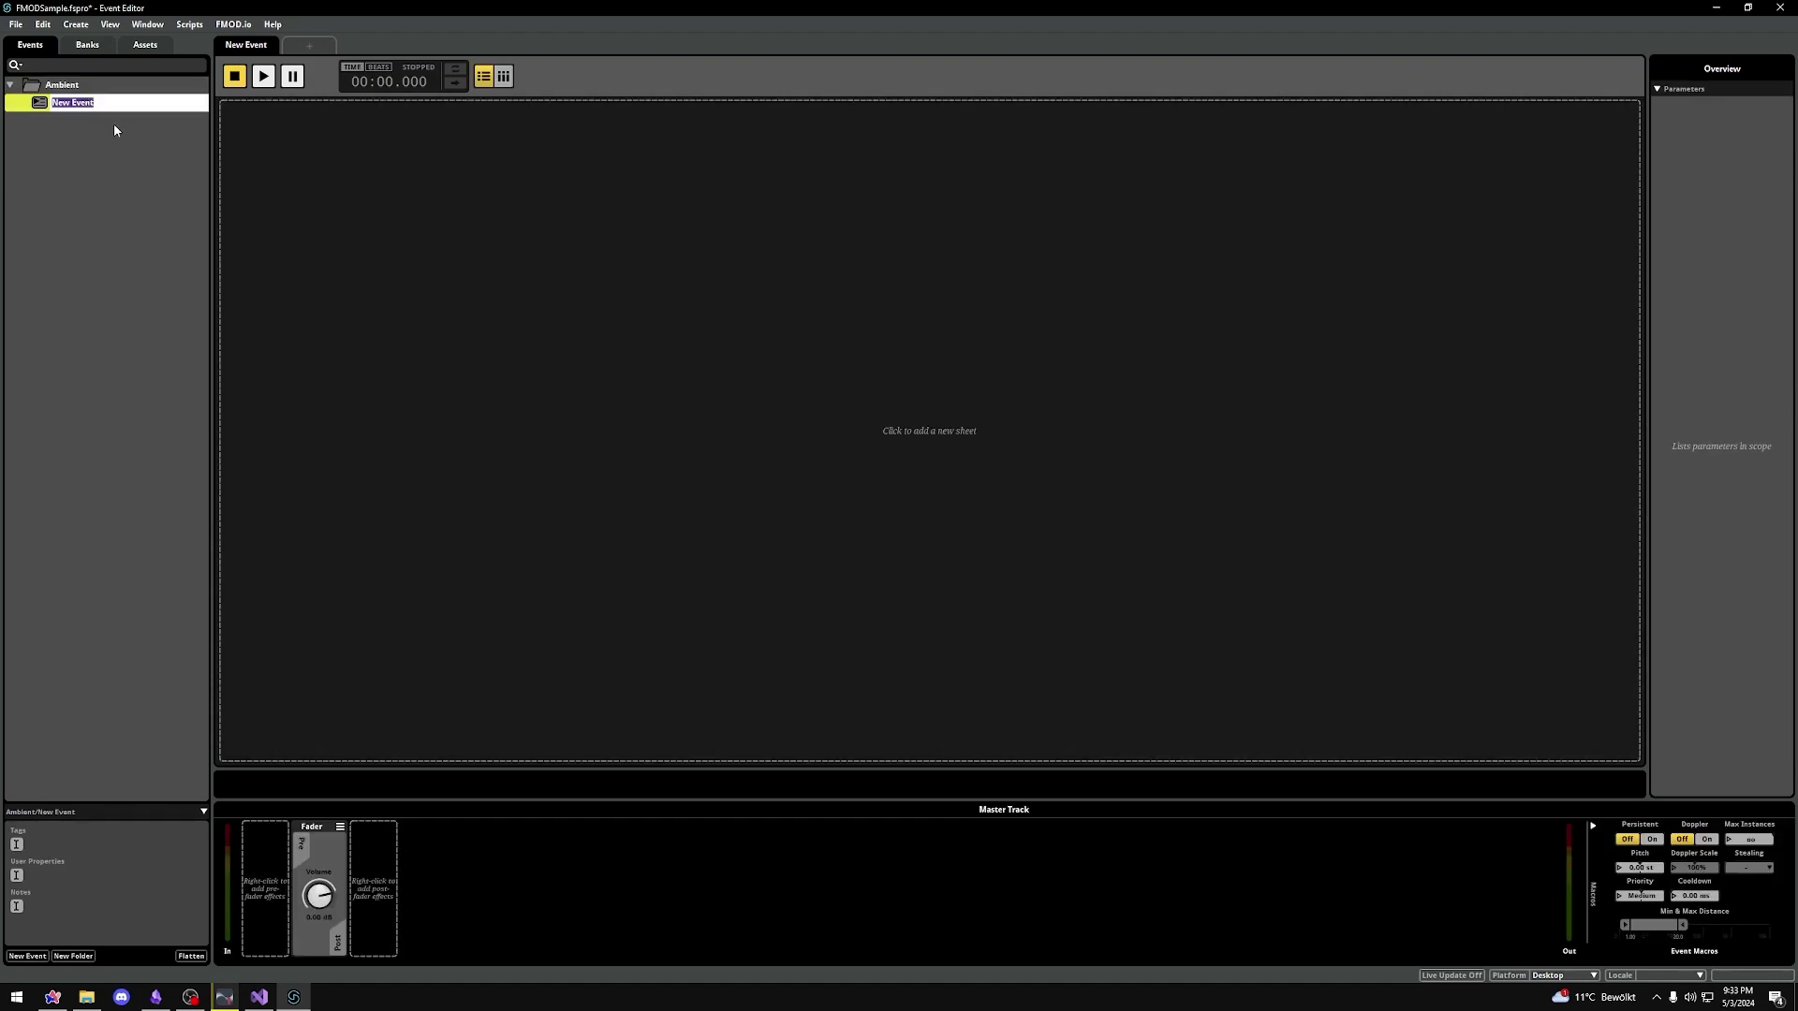
pyautogui.write('Wind')
pyautogui.press('Return')
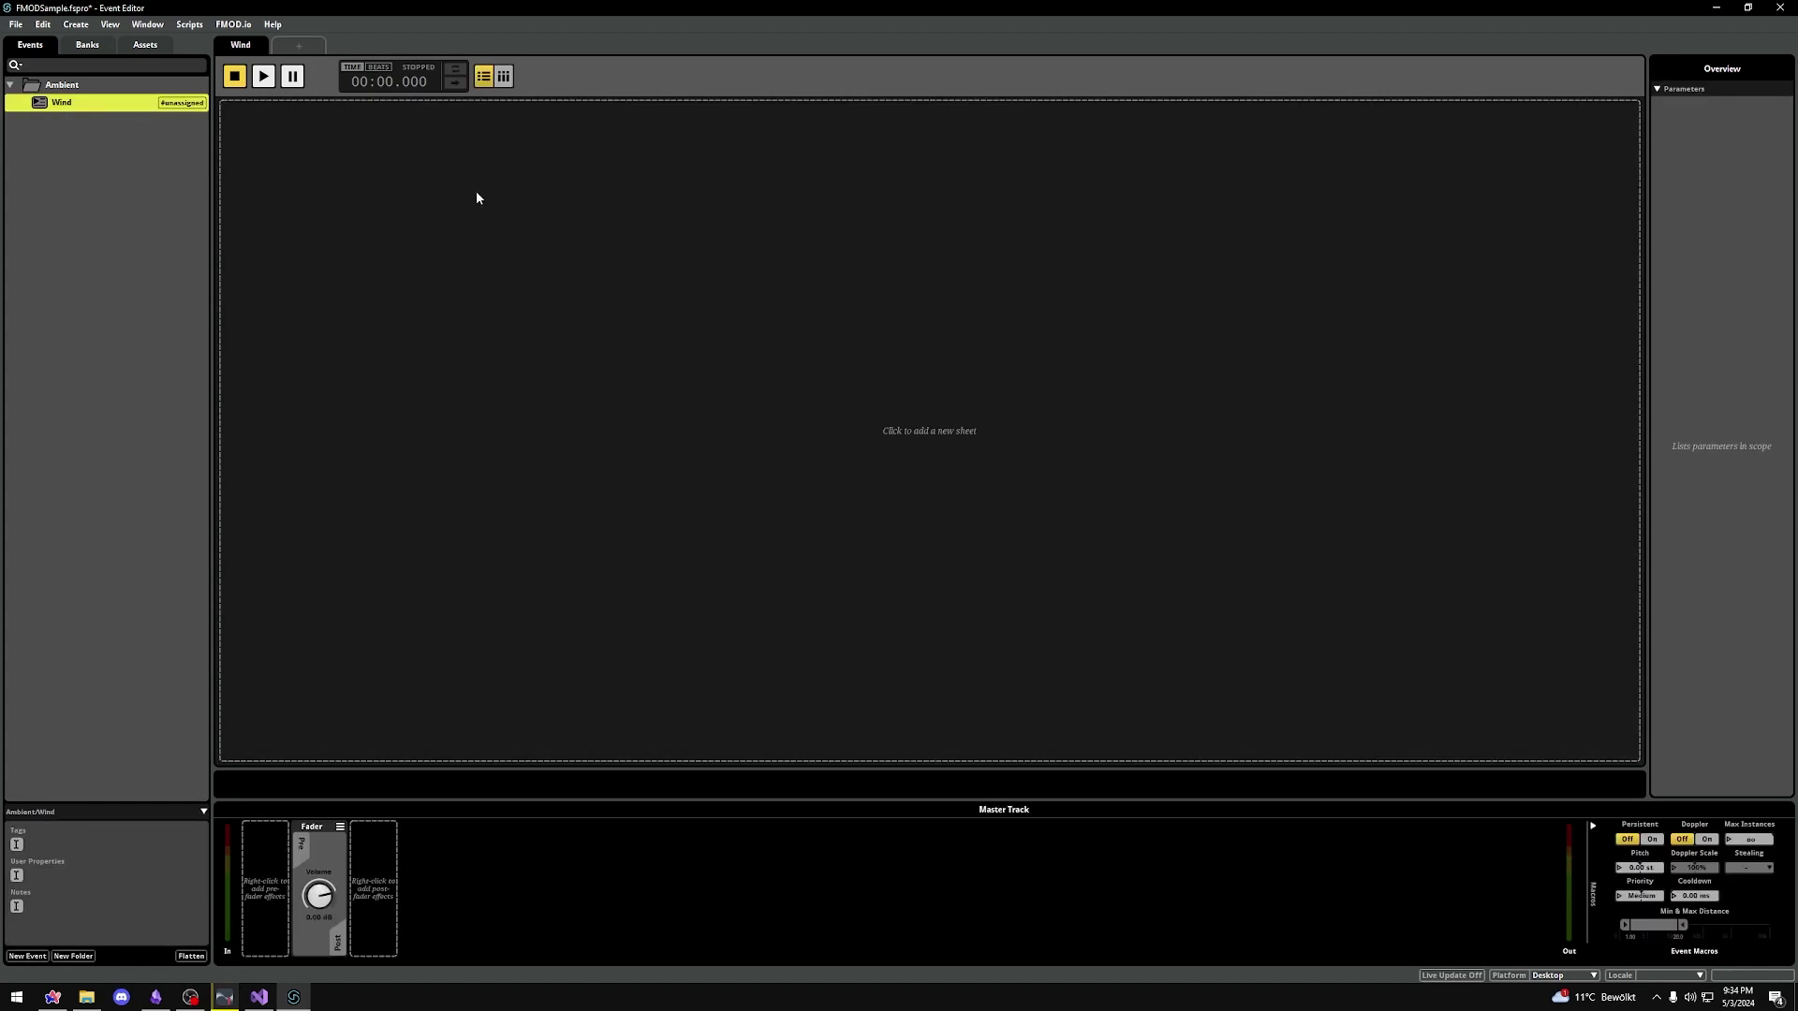
# Step: Add an action sheet to the Wind event and leave its playback mode on Consecutive
pyautogui.rightClick(579, 270)
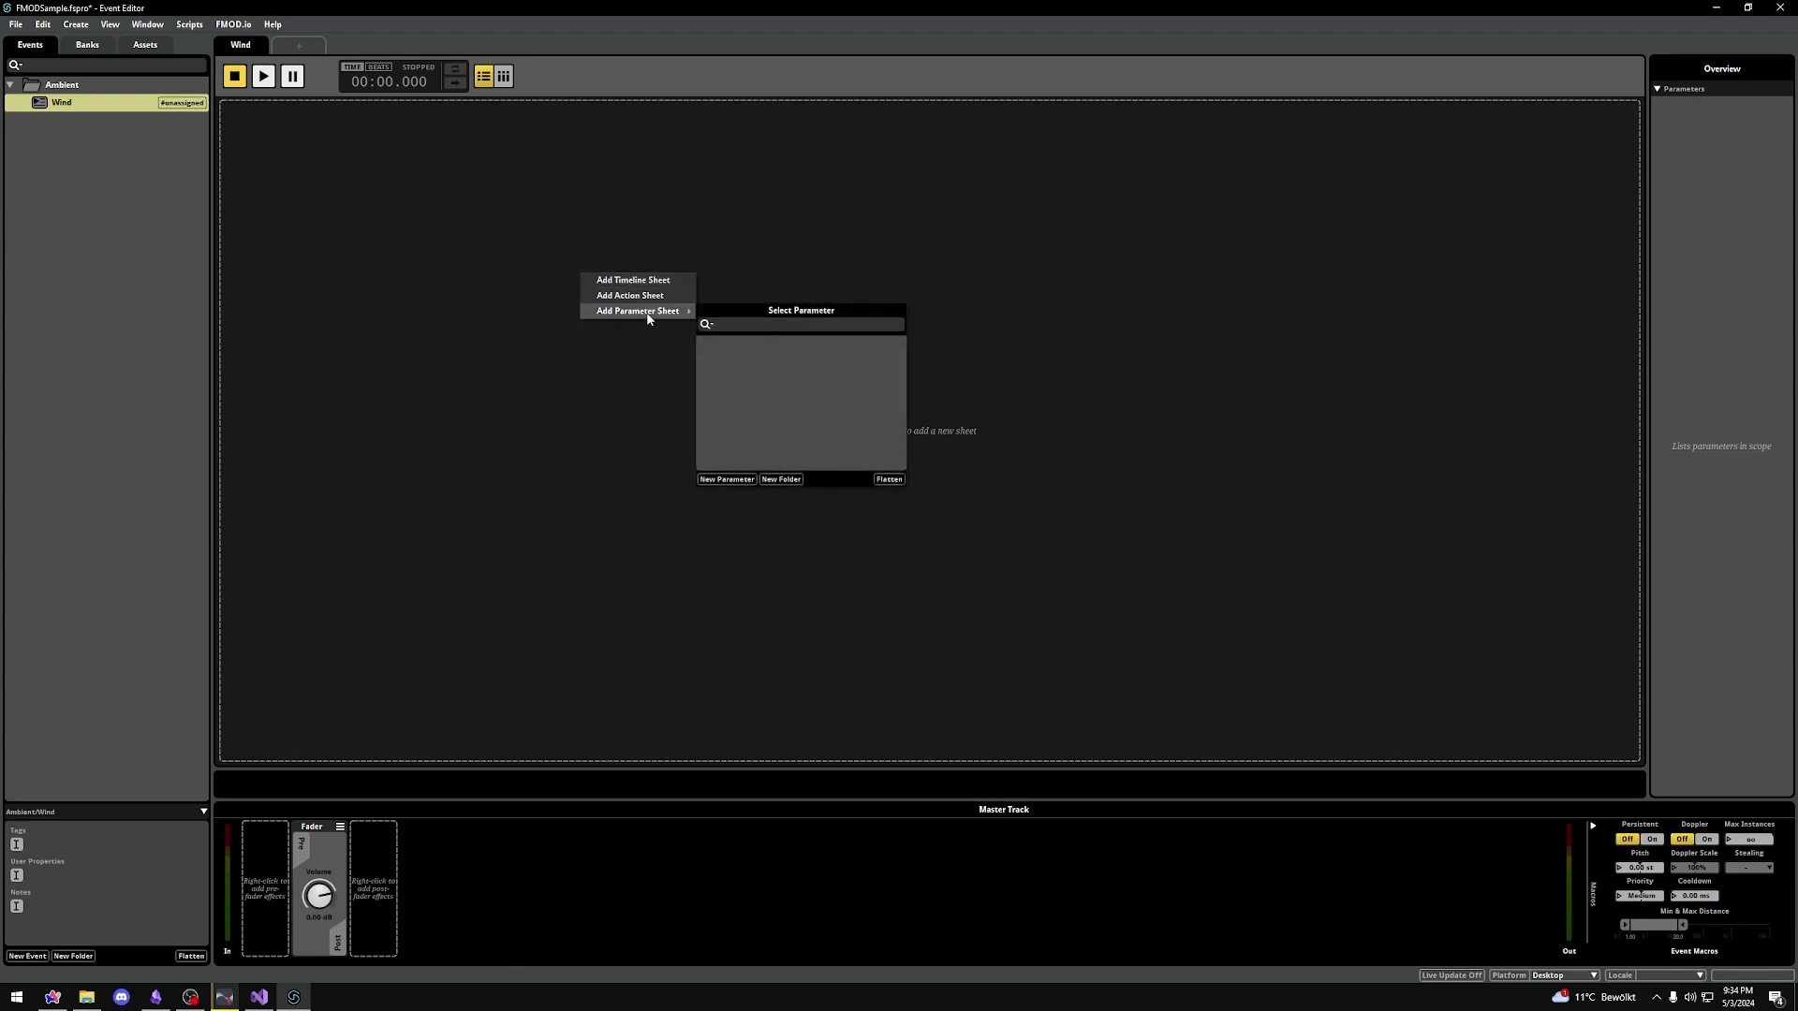
pyautogui.rightClick(607, 288)
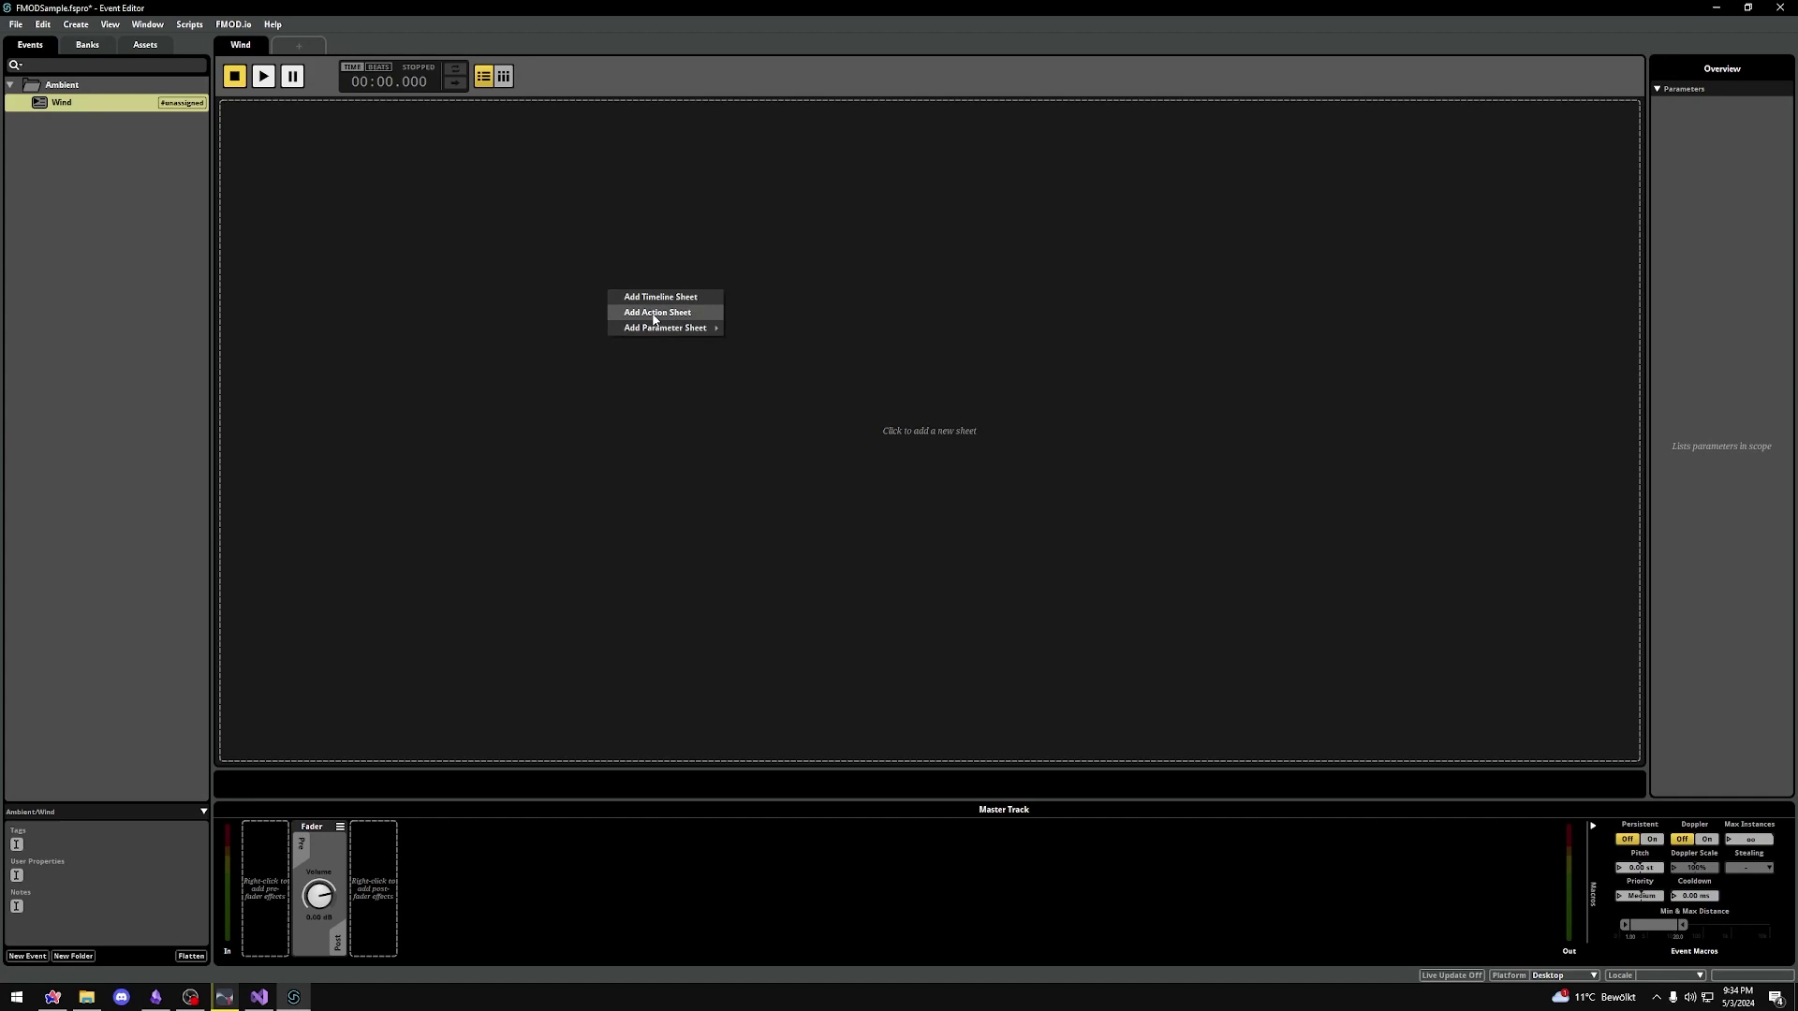
pyautogui.click(657, 313)
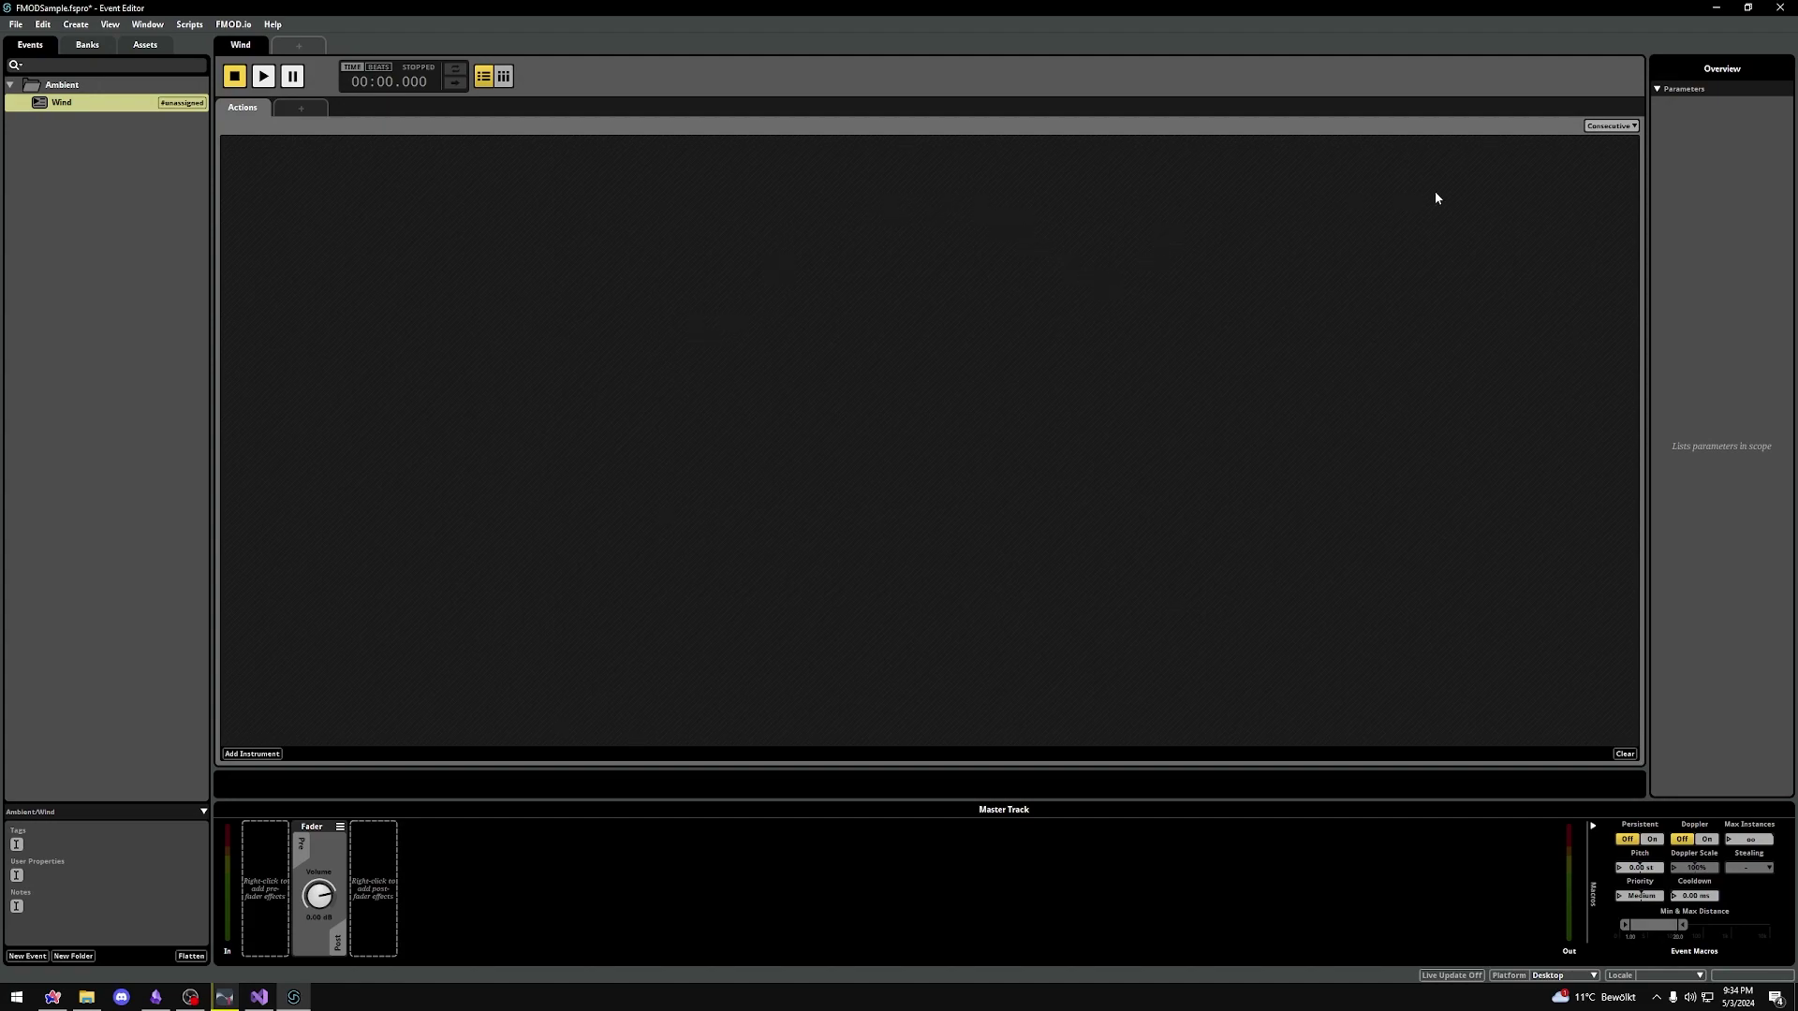
pyautogui.click(1630, 130)
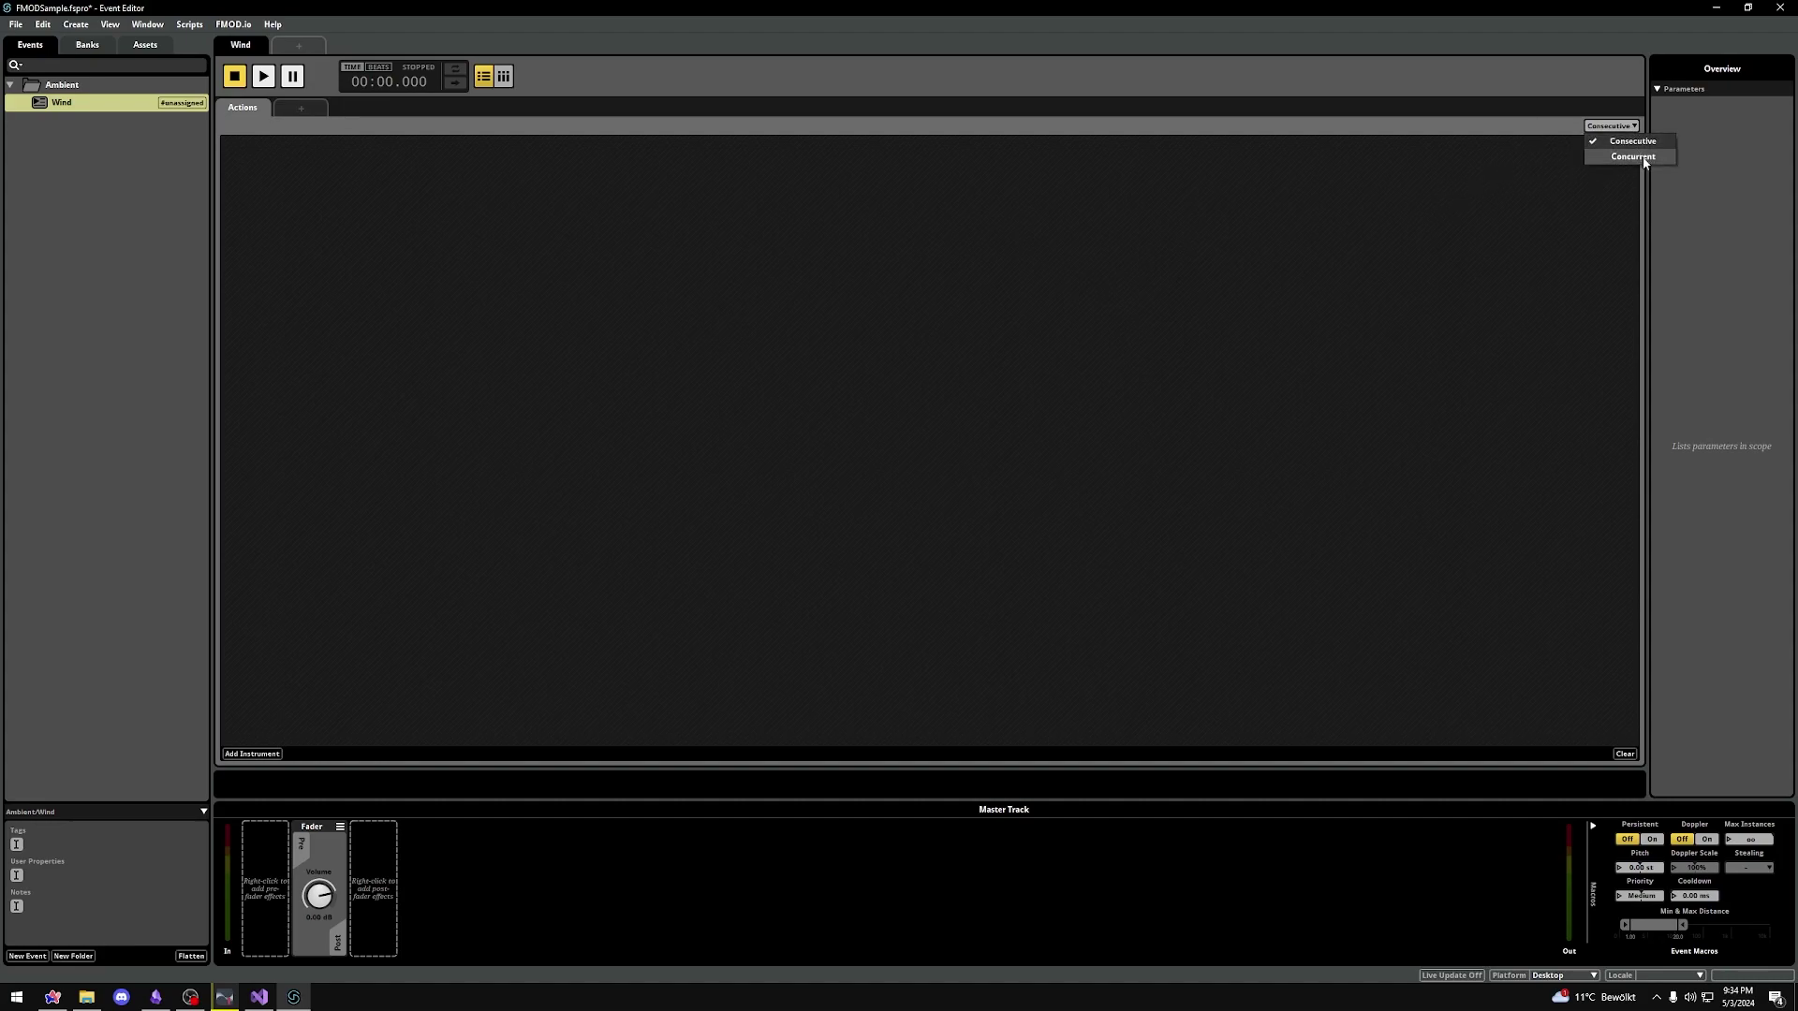
pyautogui.press('Escape')
# Step: Remove the Wind event's Actions sheet and add a Timeline sheet with only a Master track
pyautogui.rightClick(242, 111)
pyautogui.click(262, 192)
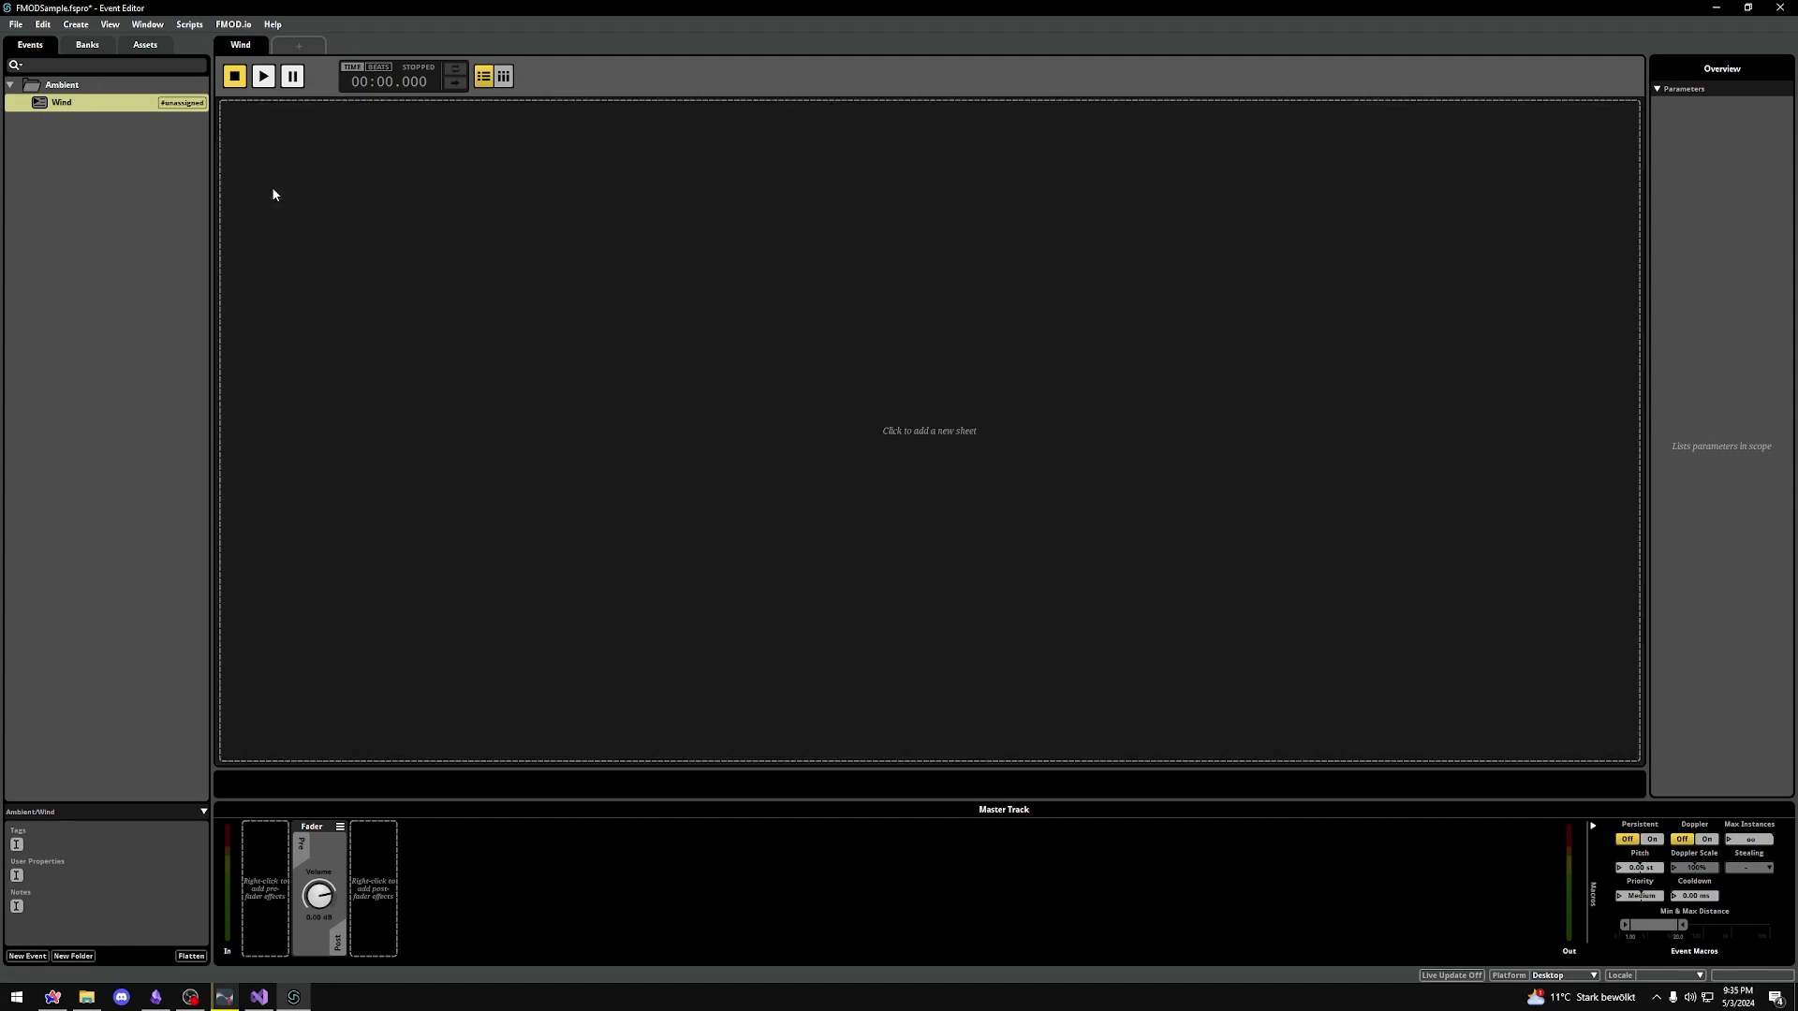
pyautogui.click(347, 218)
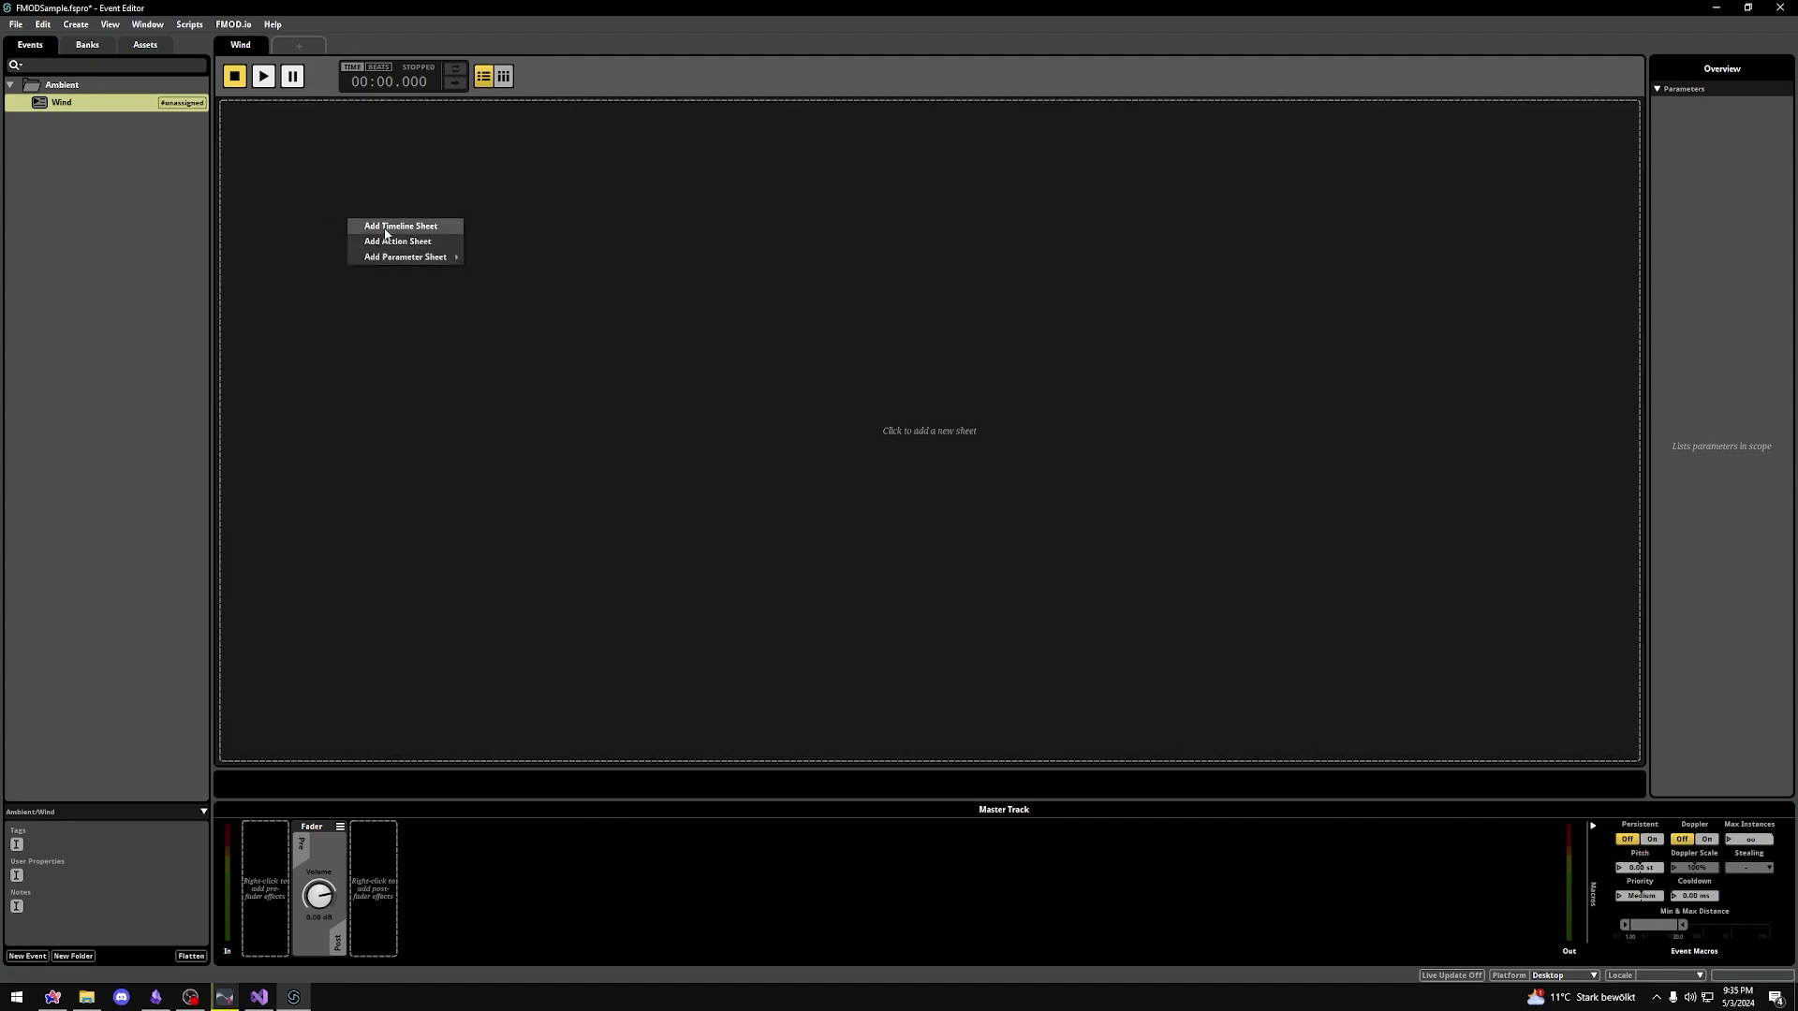
pyautogui.click(385, 228)
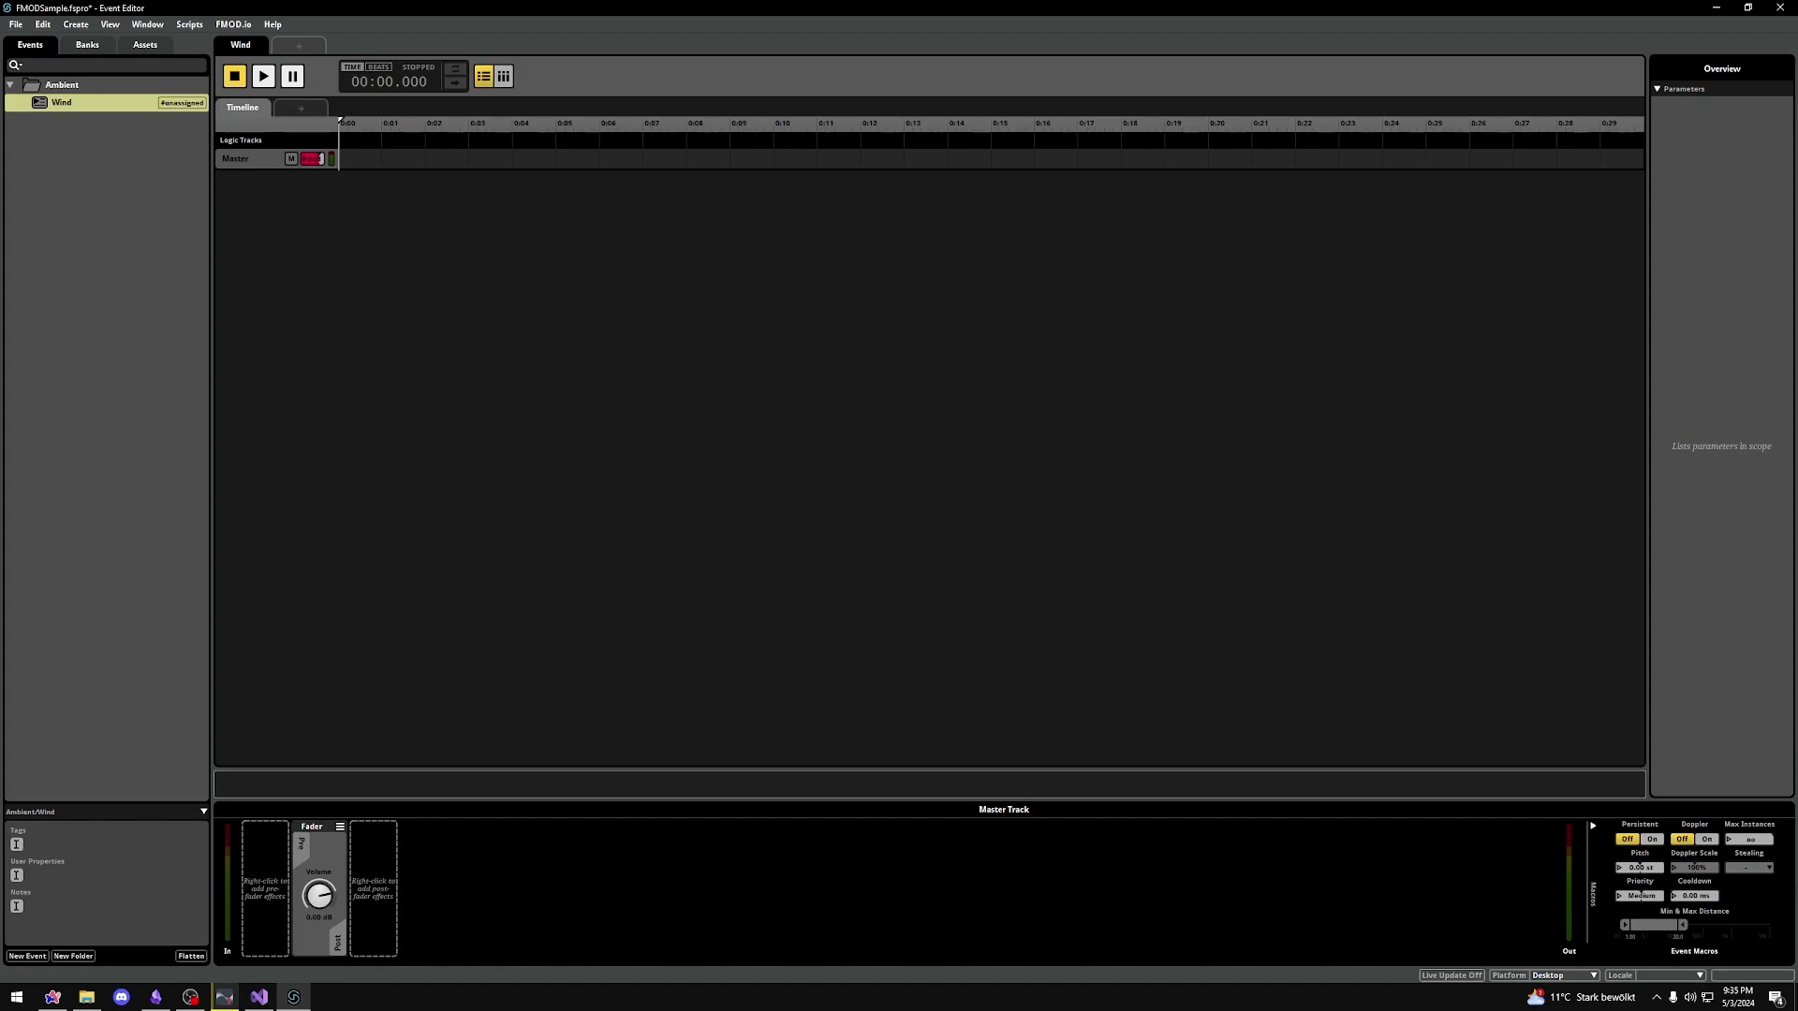
# Step: Insert a new empty audio track, Audio 1, from the Master track header
pyautogui.click(258, 166)
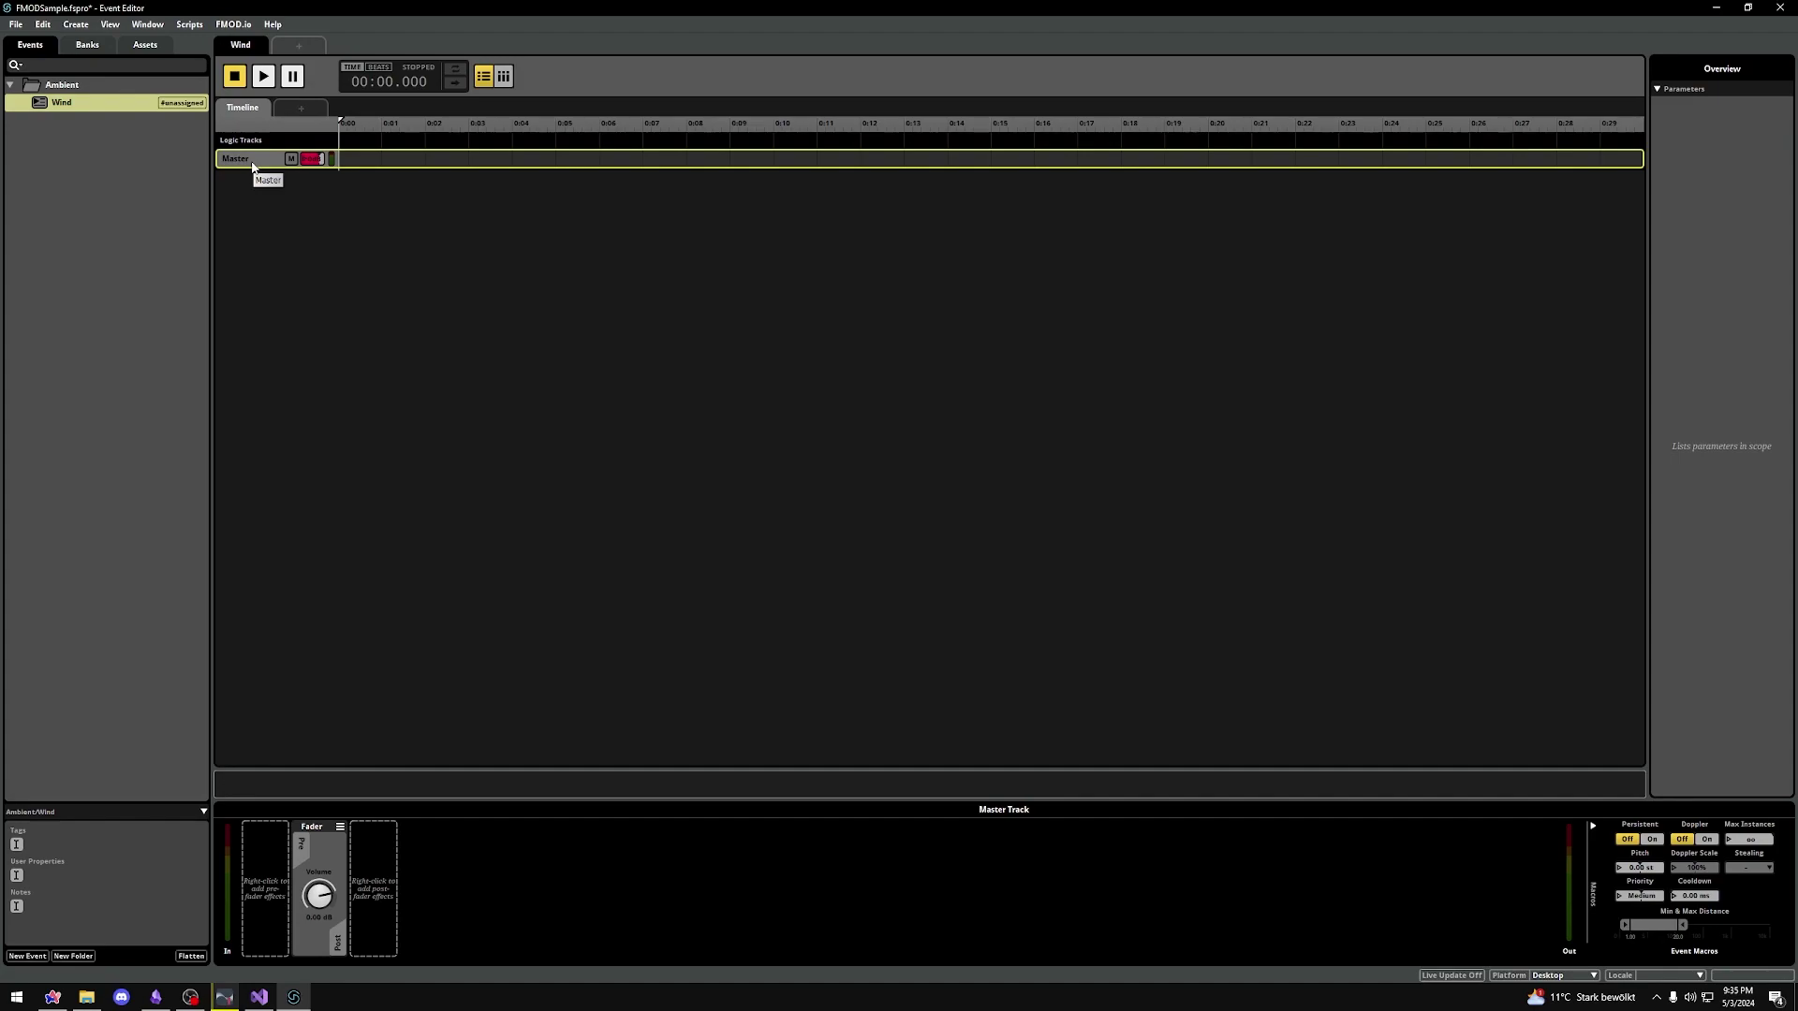
pyautogui.rightClick(252, 168)
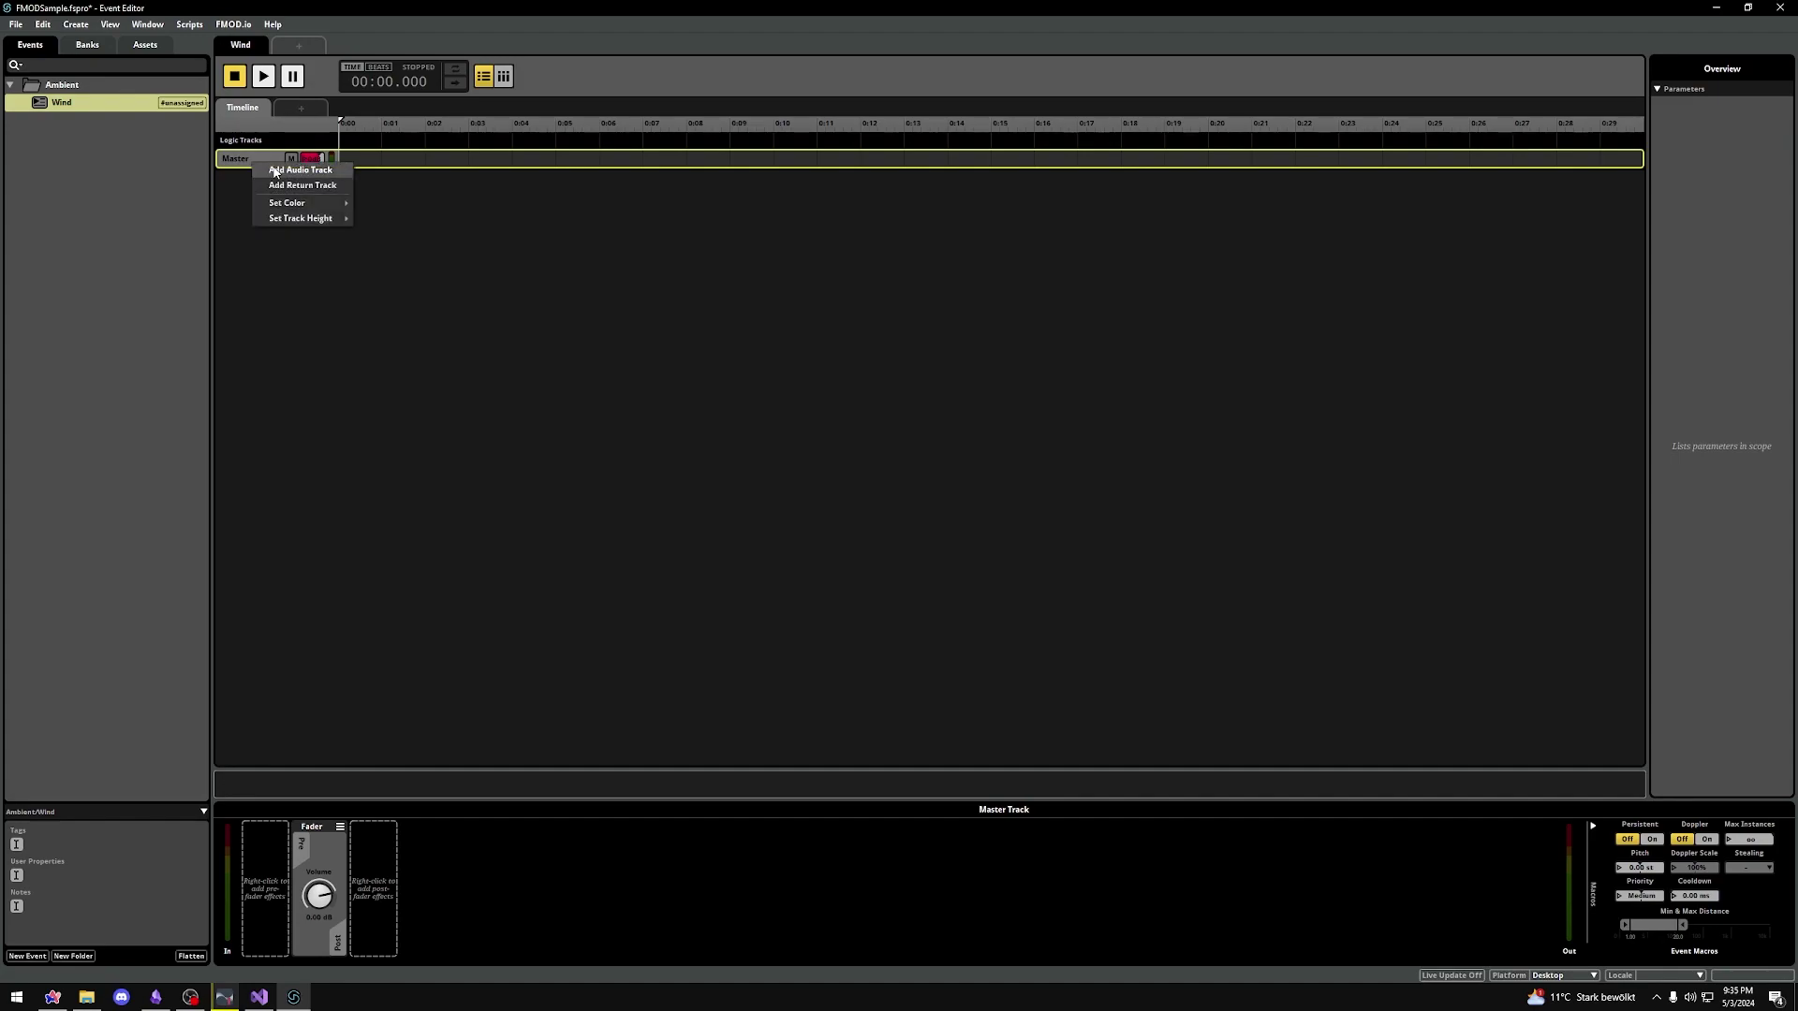
pyautogui.click(275, 171)
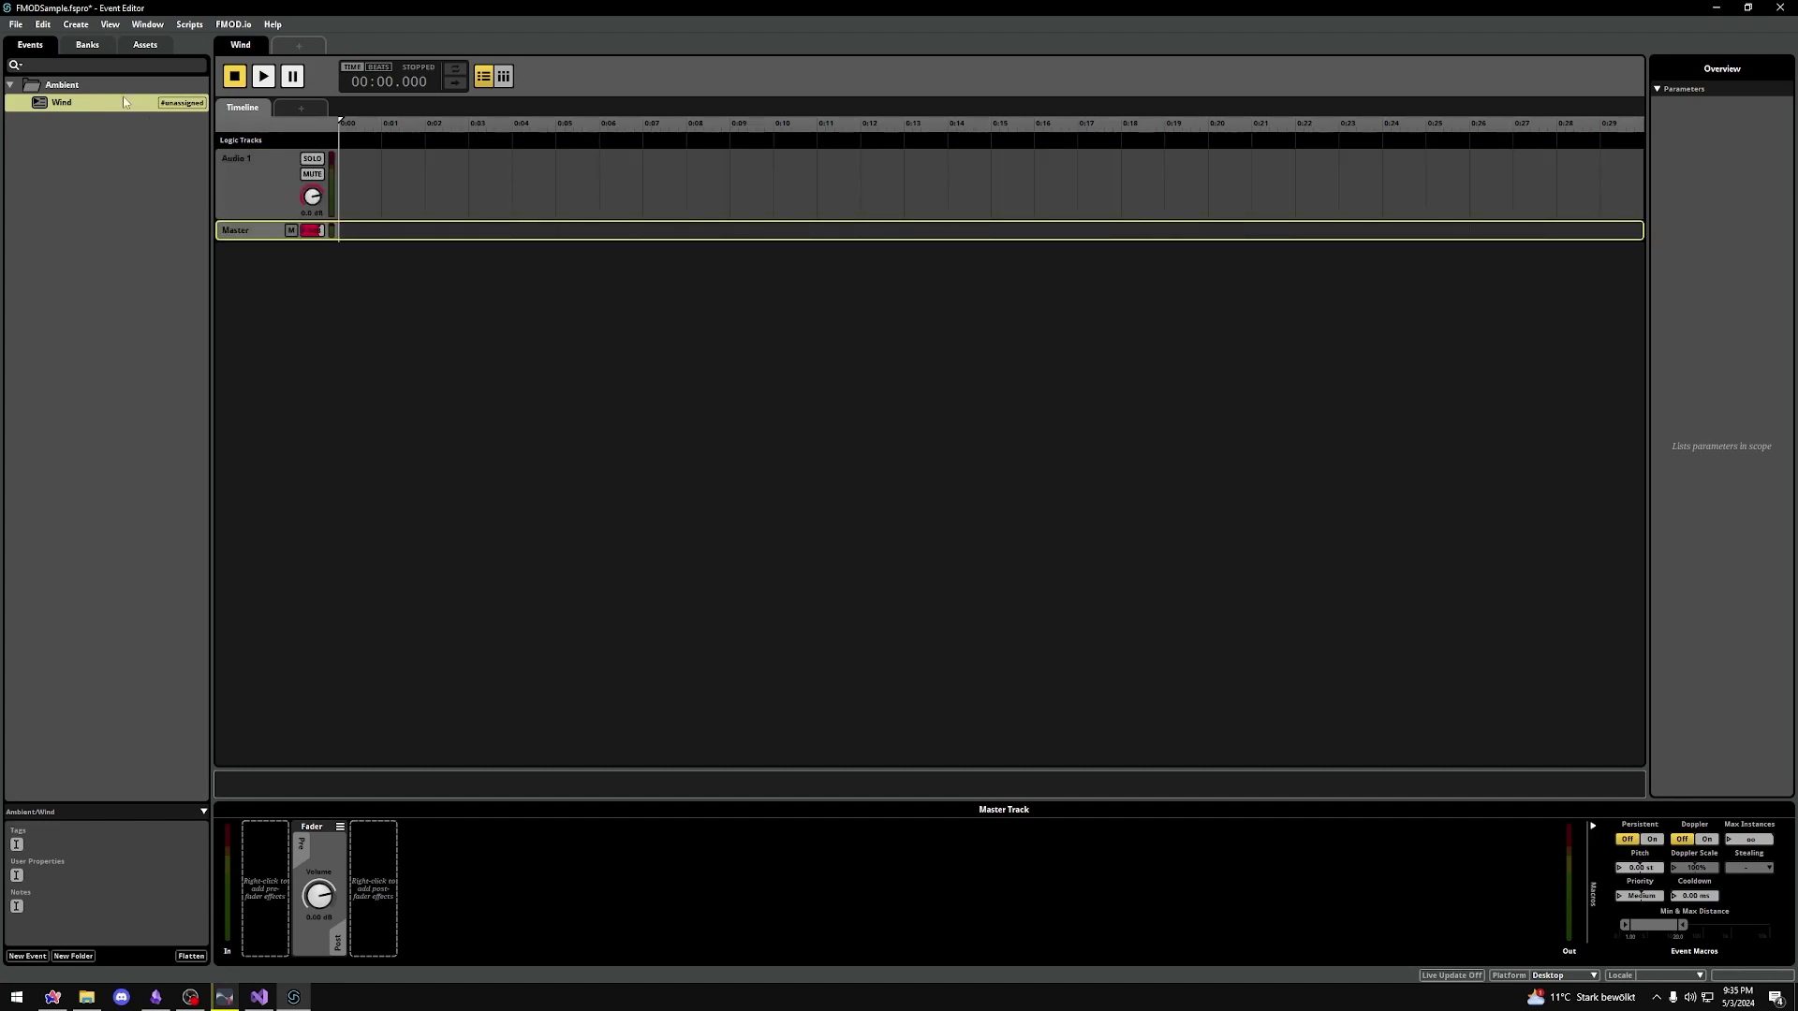
# Step: Drag StandardWind.wav onto Audio 1 and zoom out to show the full 06:13 instrument
pyautogui.click(145, 45)
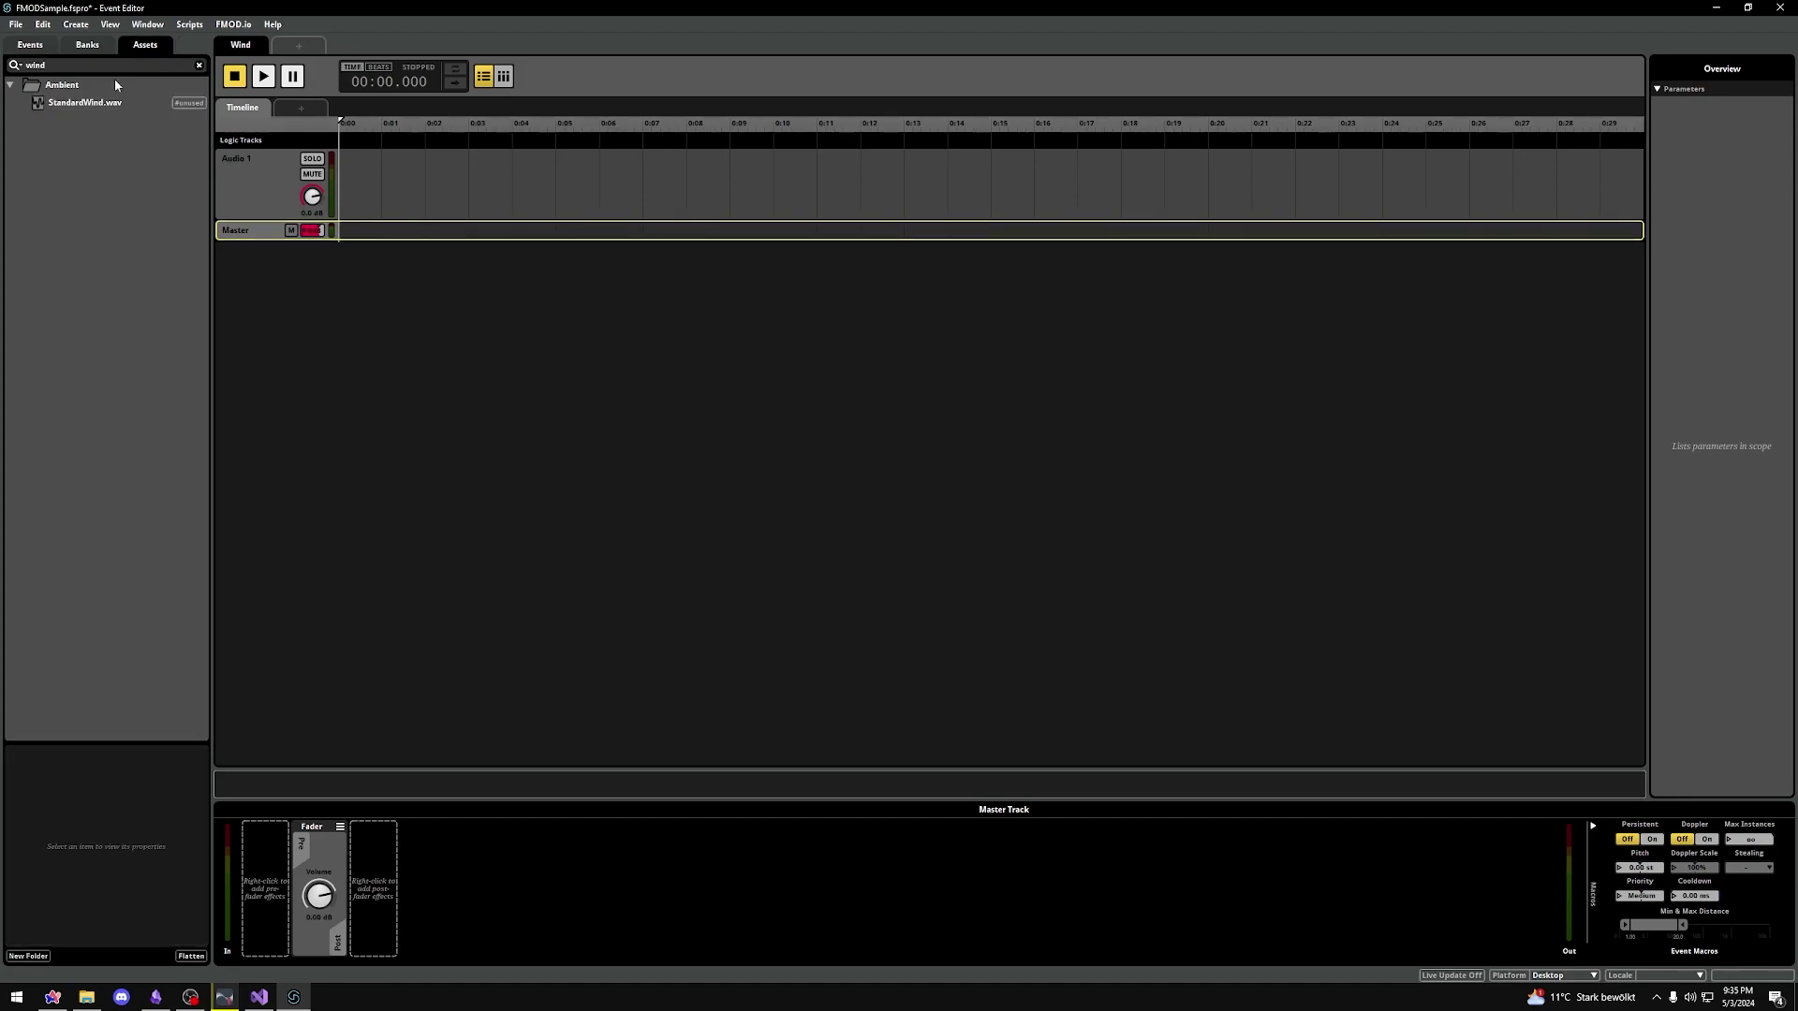
pyautogui.moveTo(62, 109); pyautogui.dragTo(386, 180)
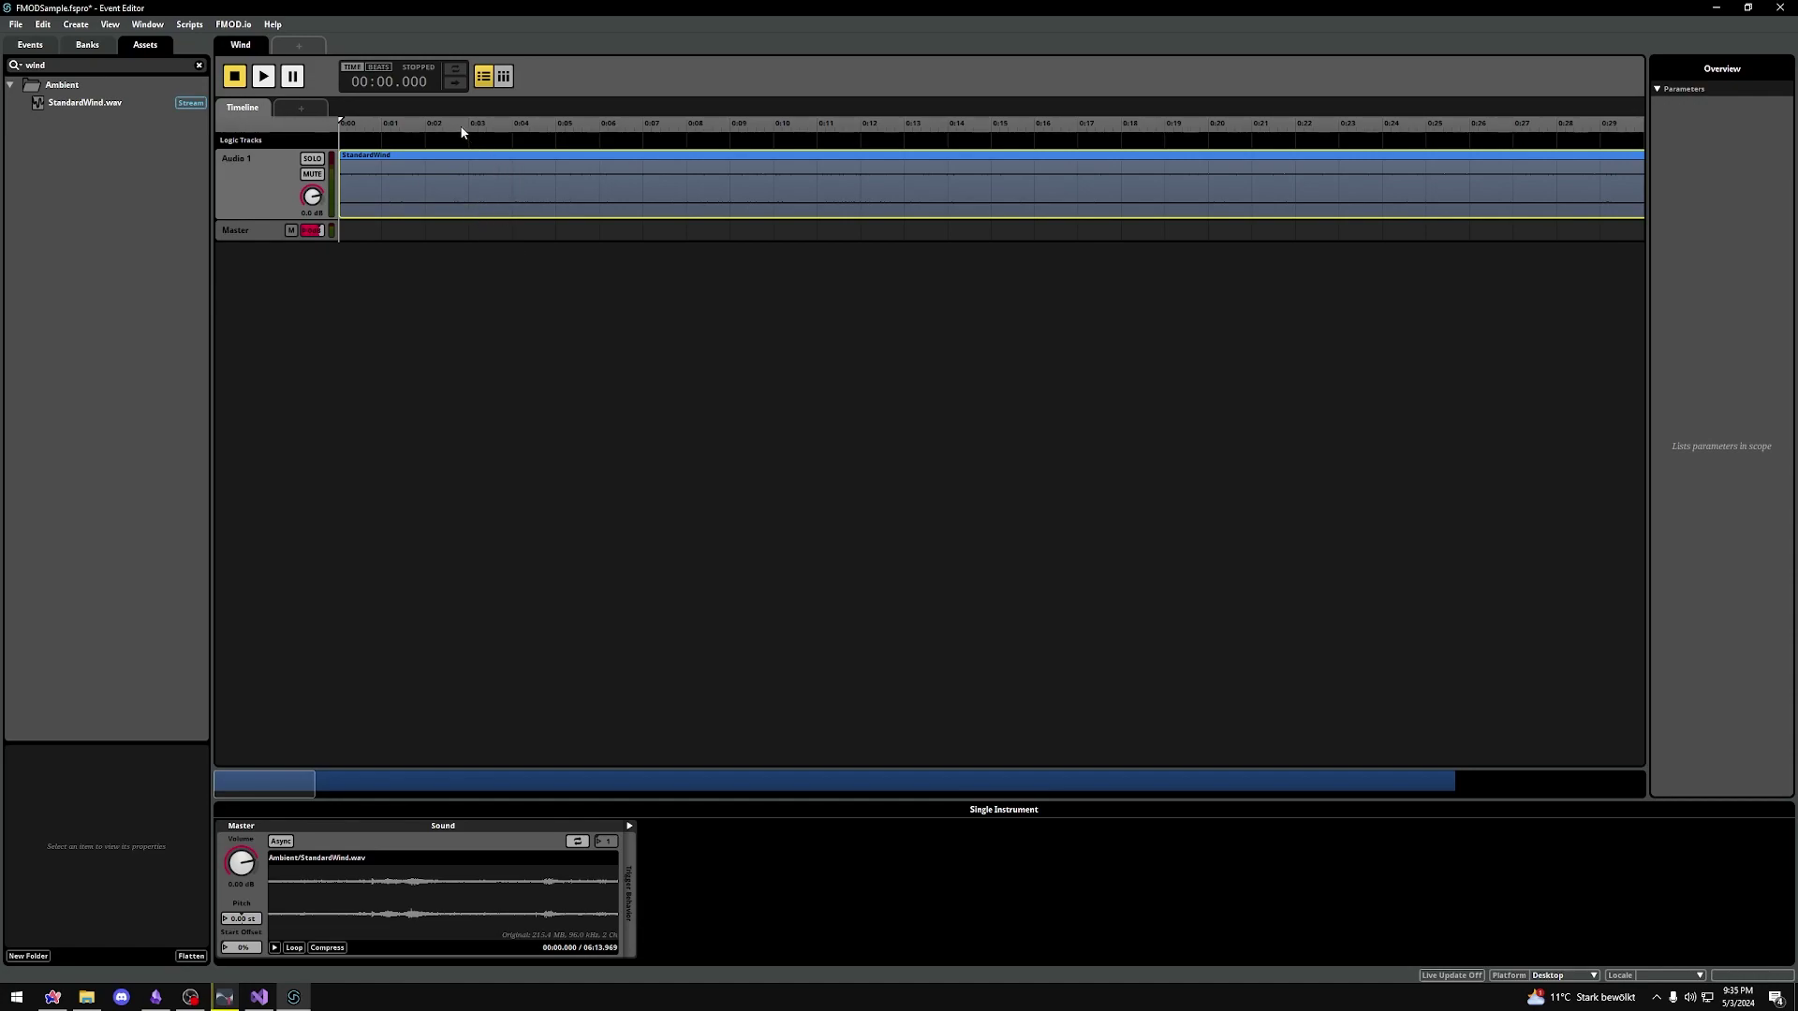
pyautogui.click(476, 272)
pyautogui.scroll(-10, 543, 188)
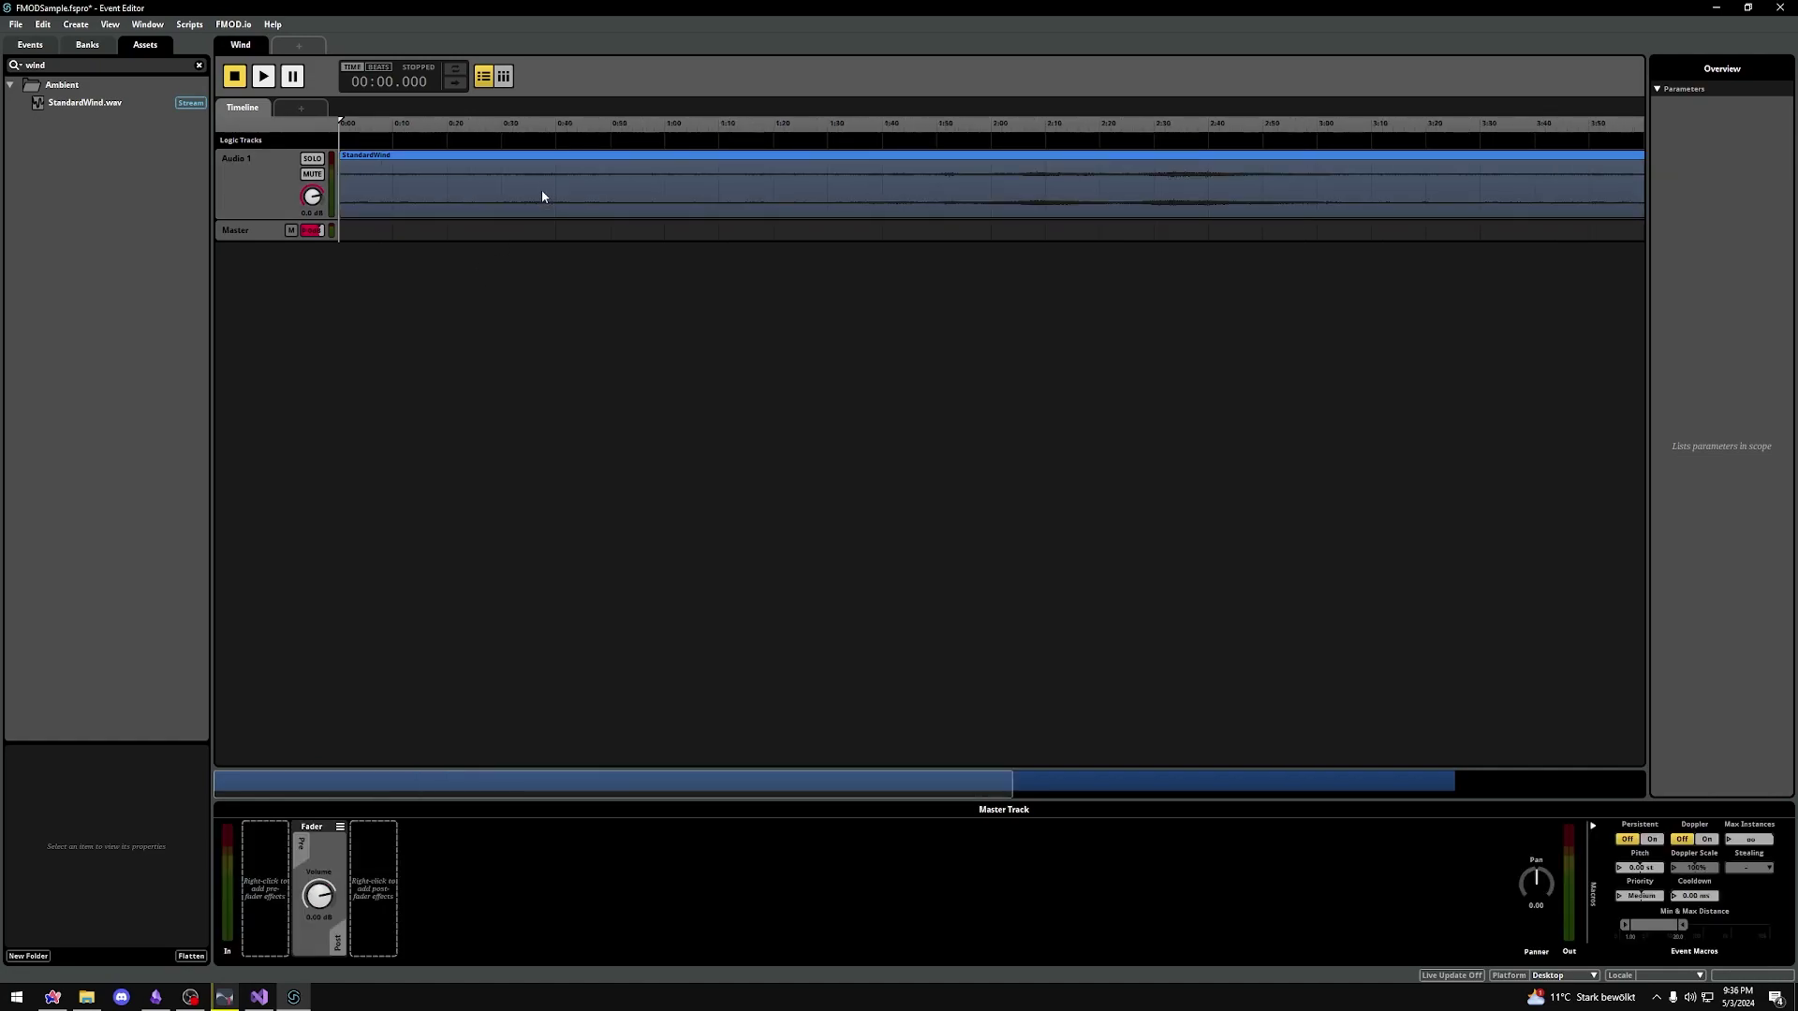
pyautogui.click(406, 188)
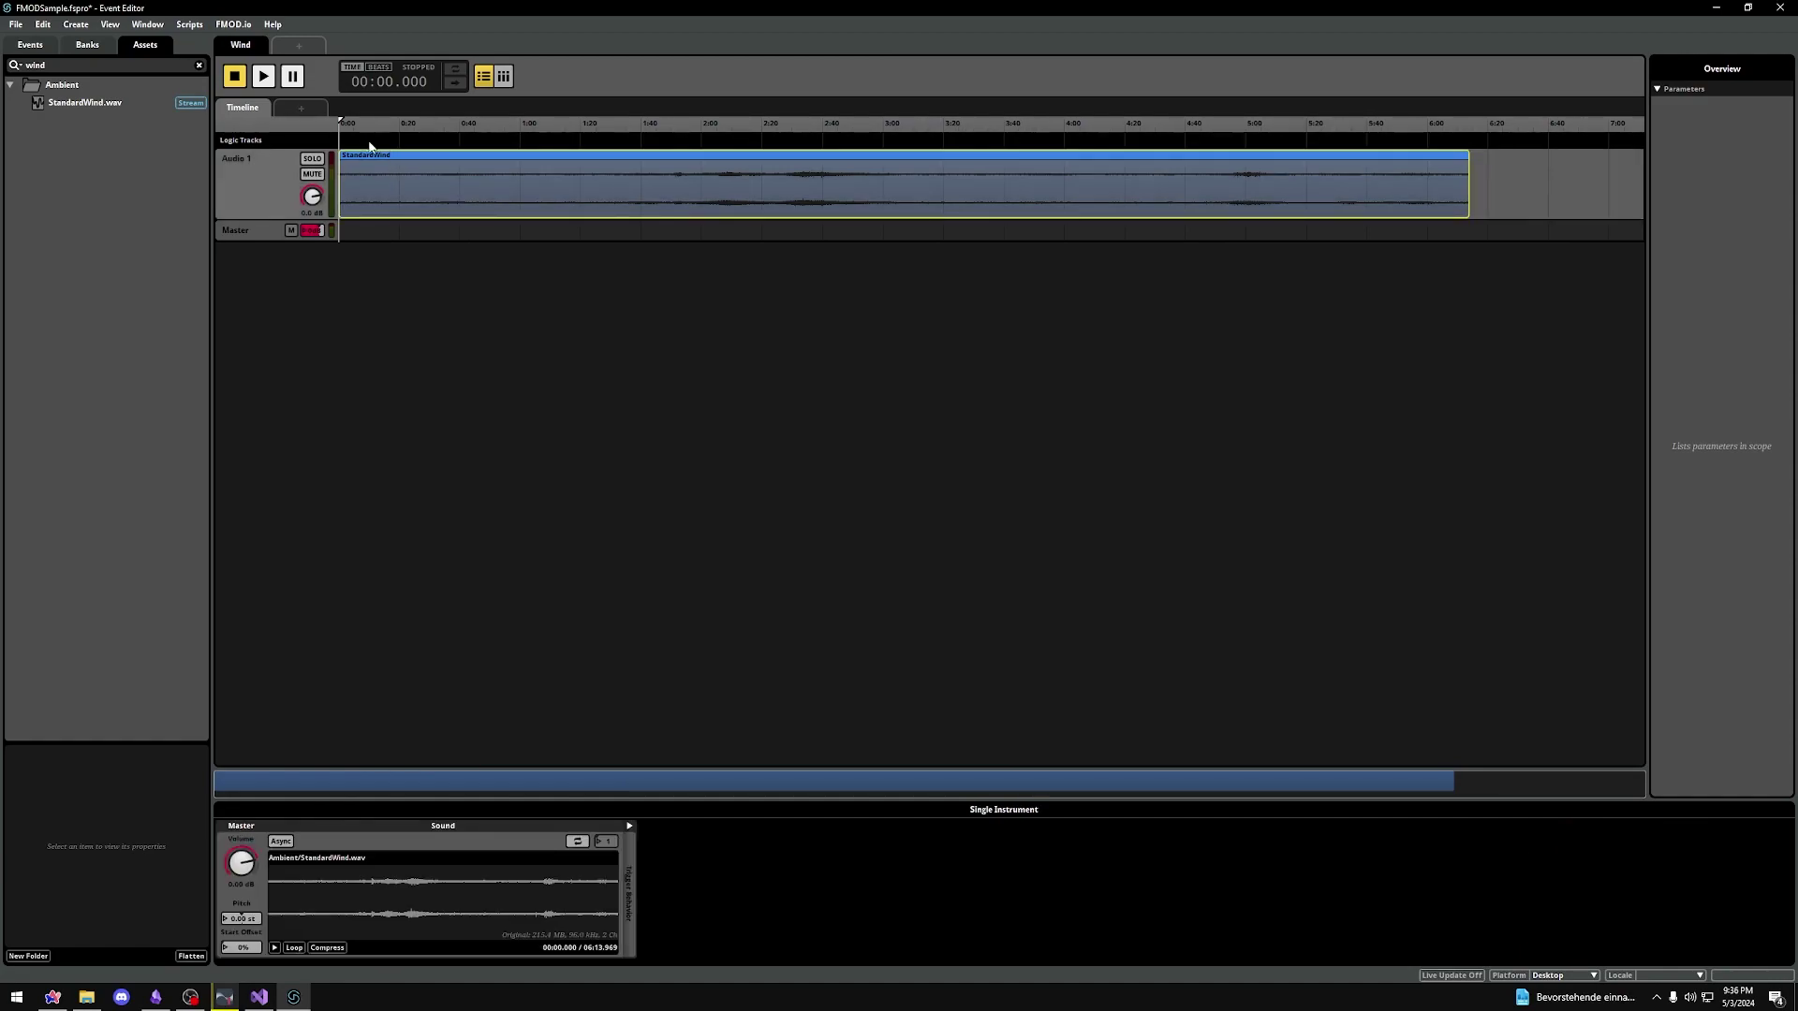
# Step: Add a loop region, stretch it over the whole clip, and start previewing the Wind event
pyautogui.rightClick(382, 147)
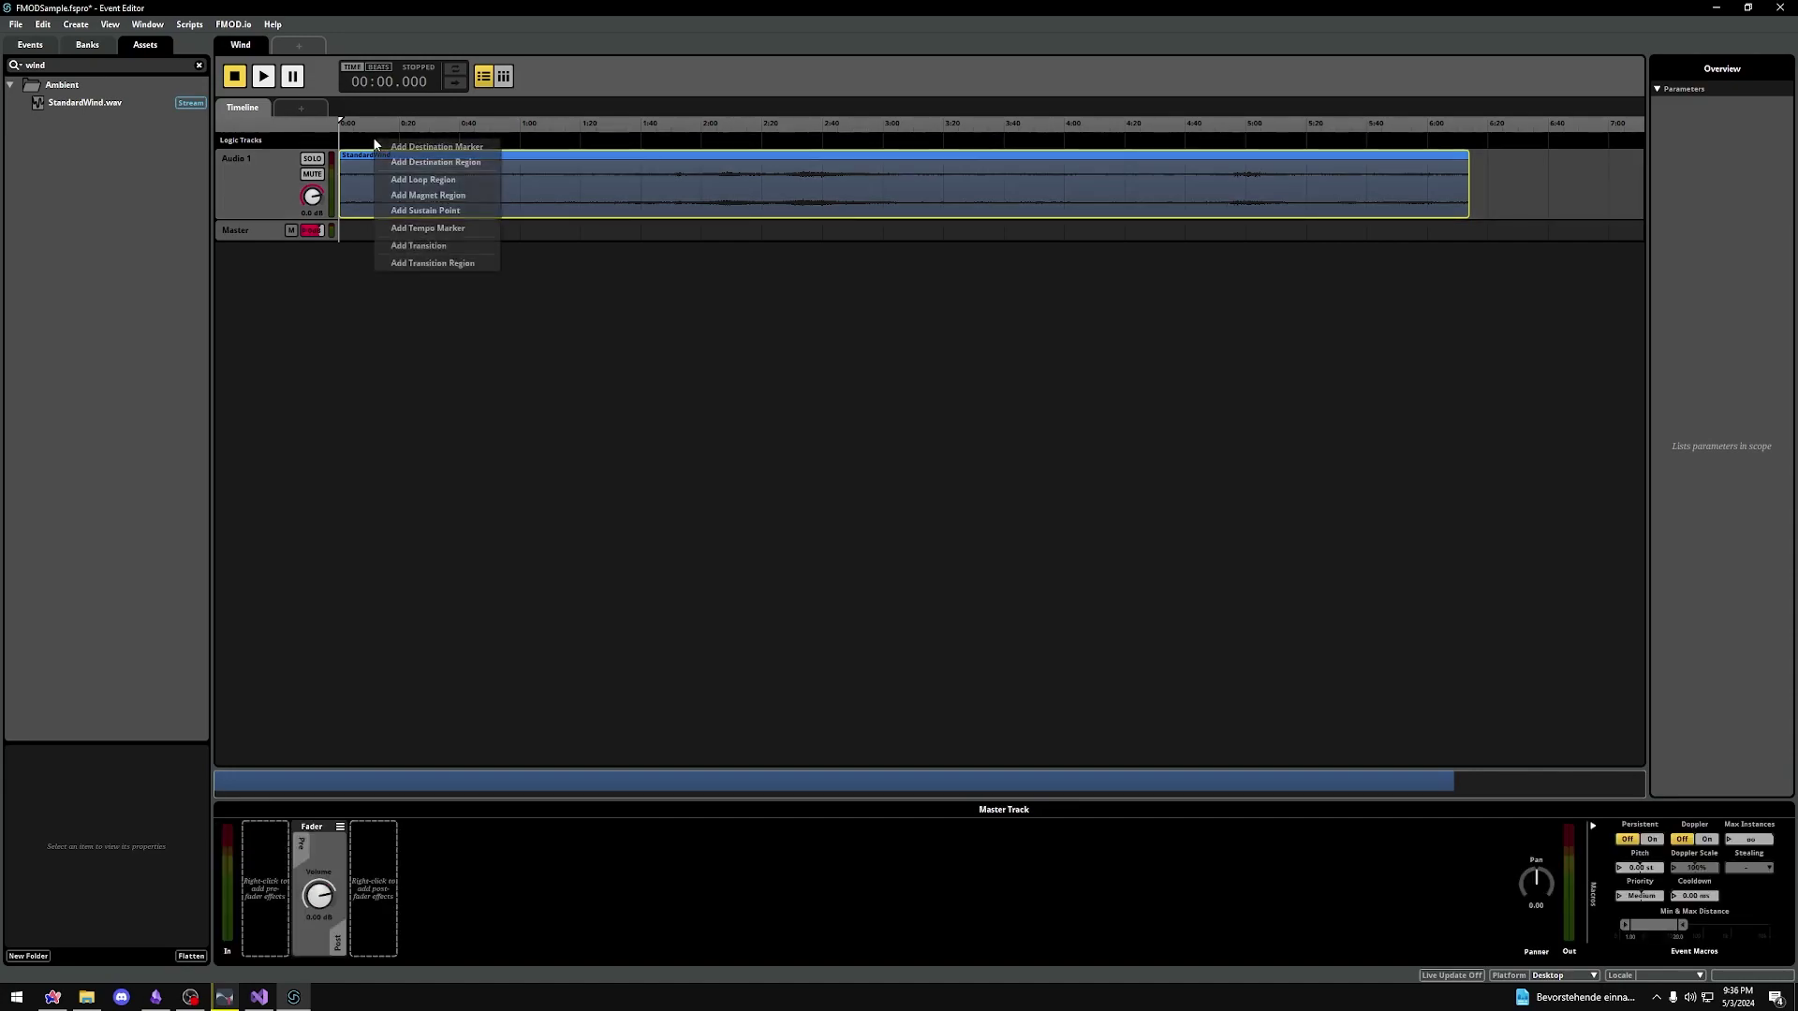
pyautogui.click(433, 179)
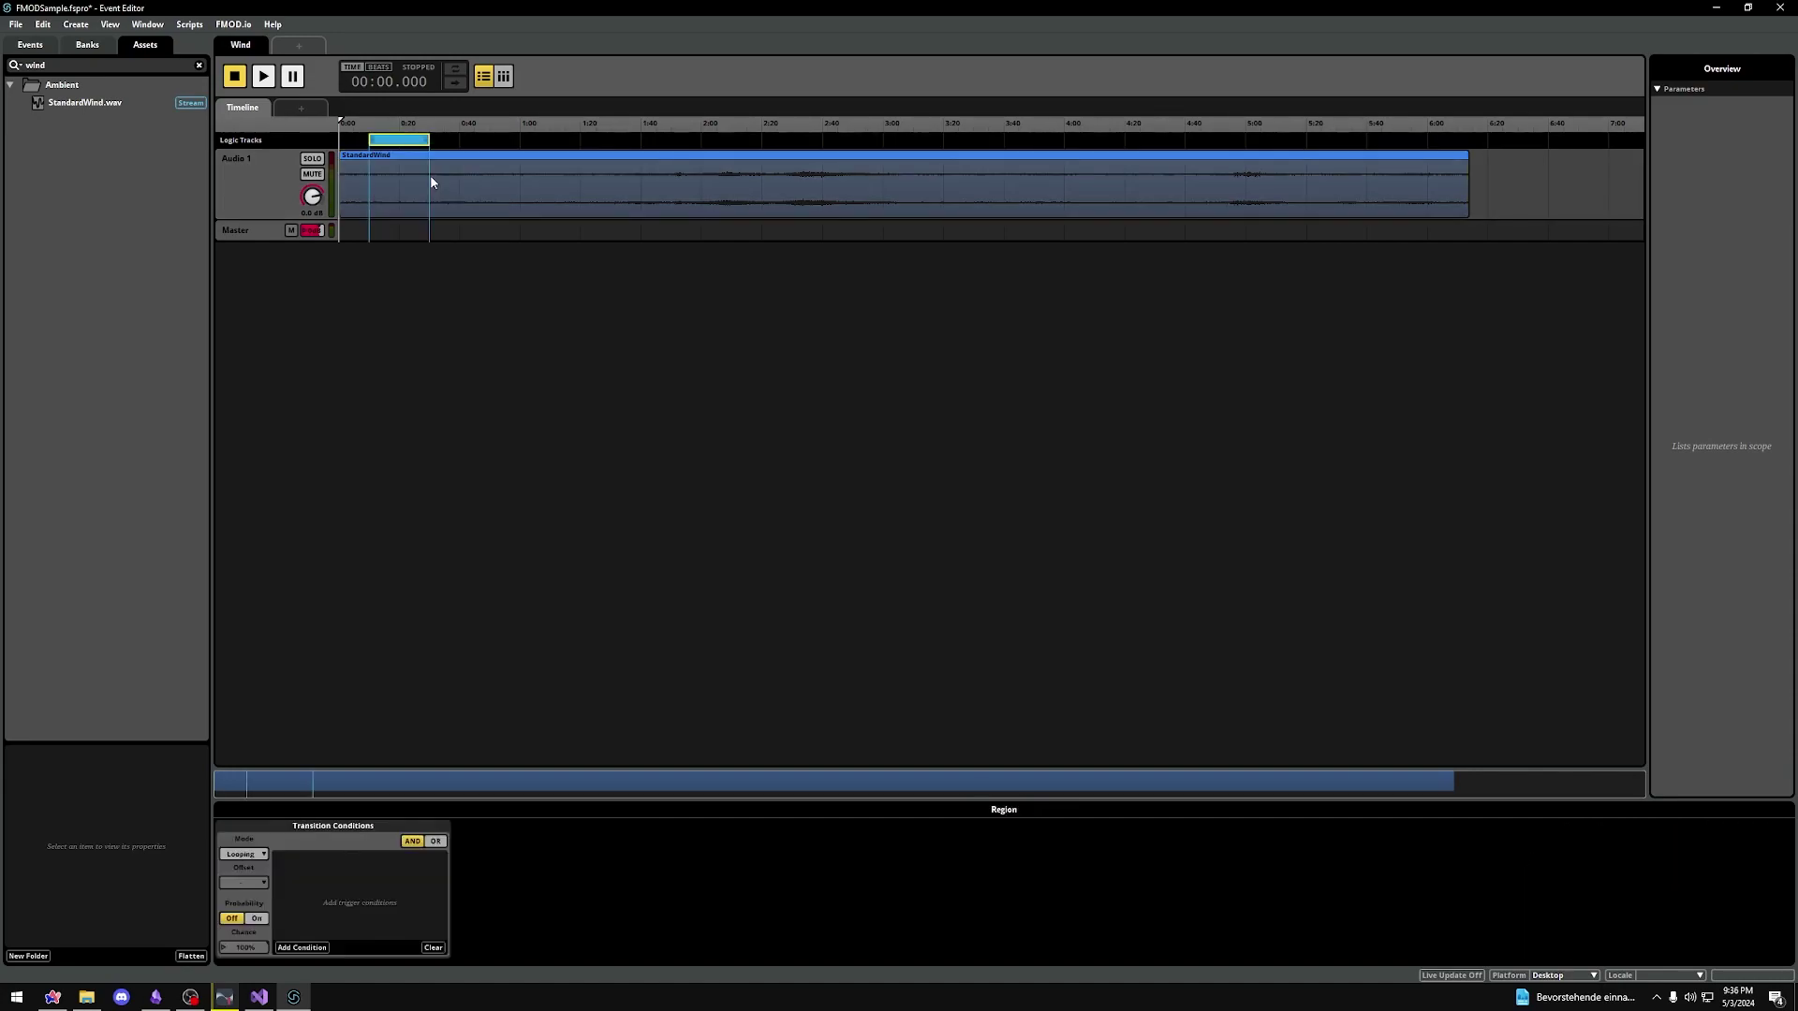
pyautogui.doubleClick(369, 146)
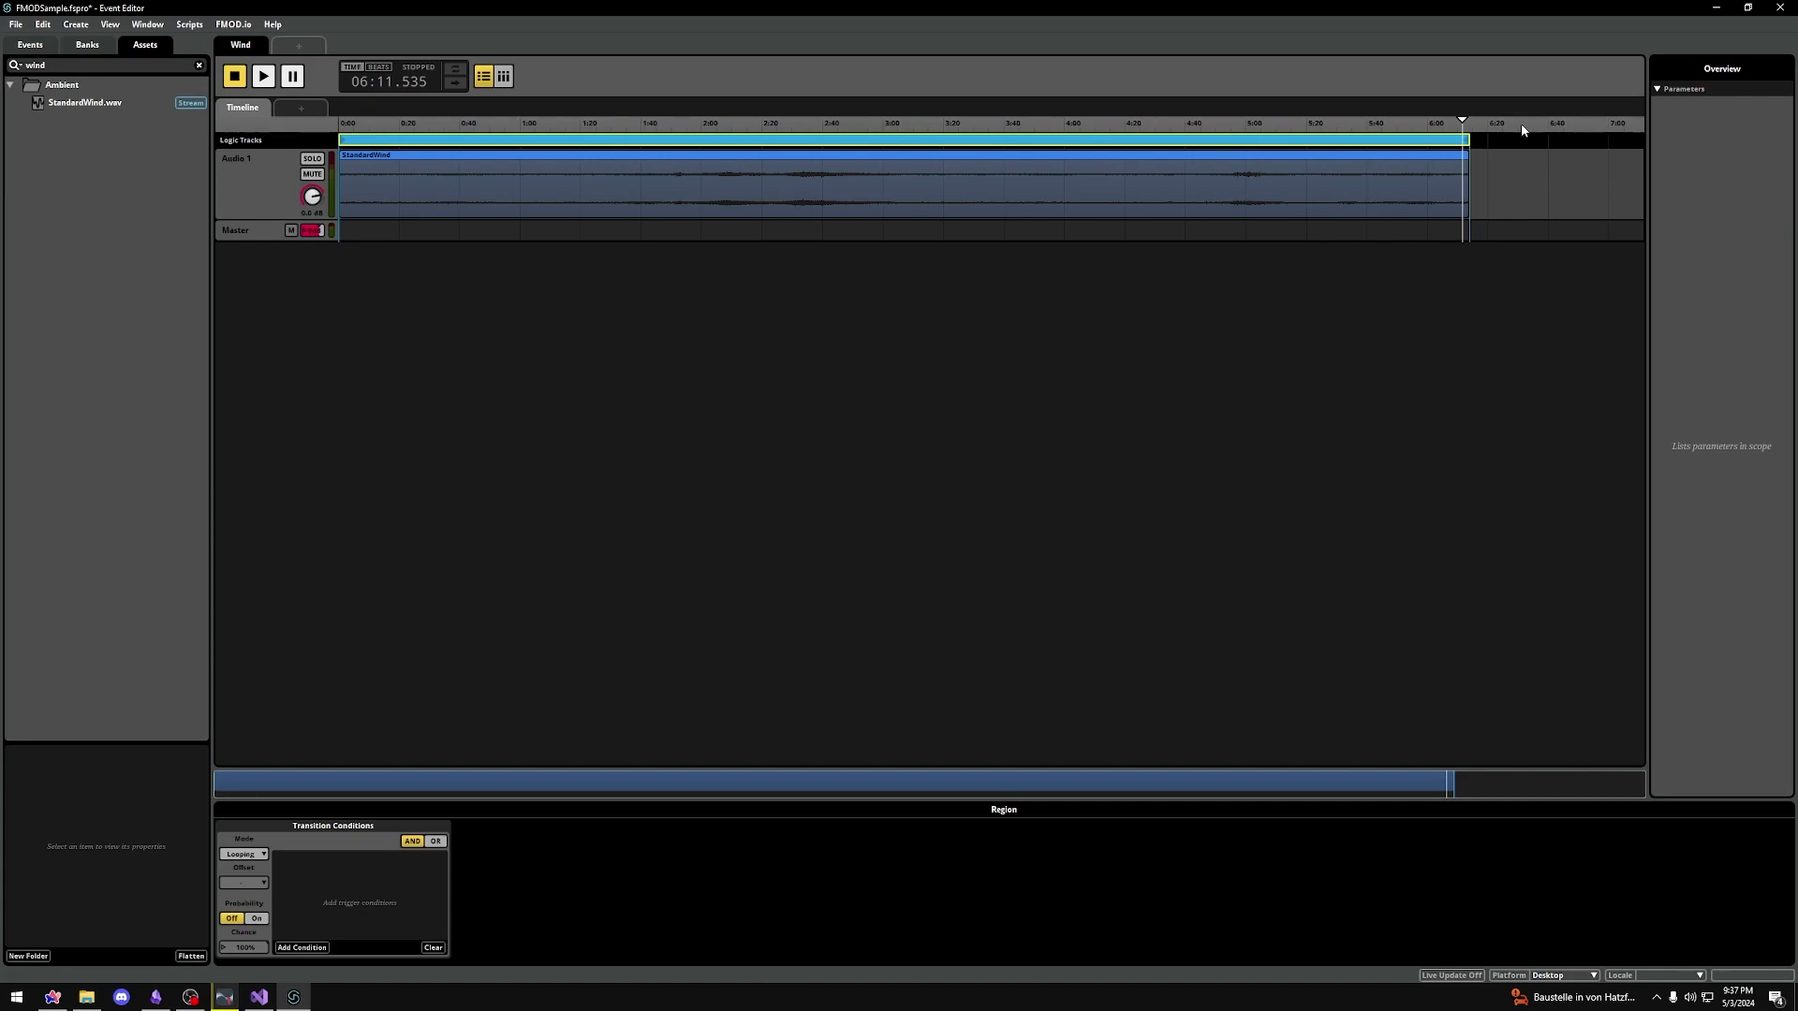
pyautogui.click(1468, 123)
pyautogui.press('space')
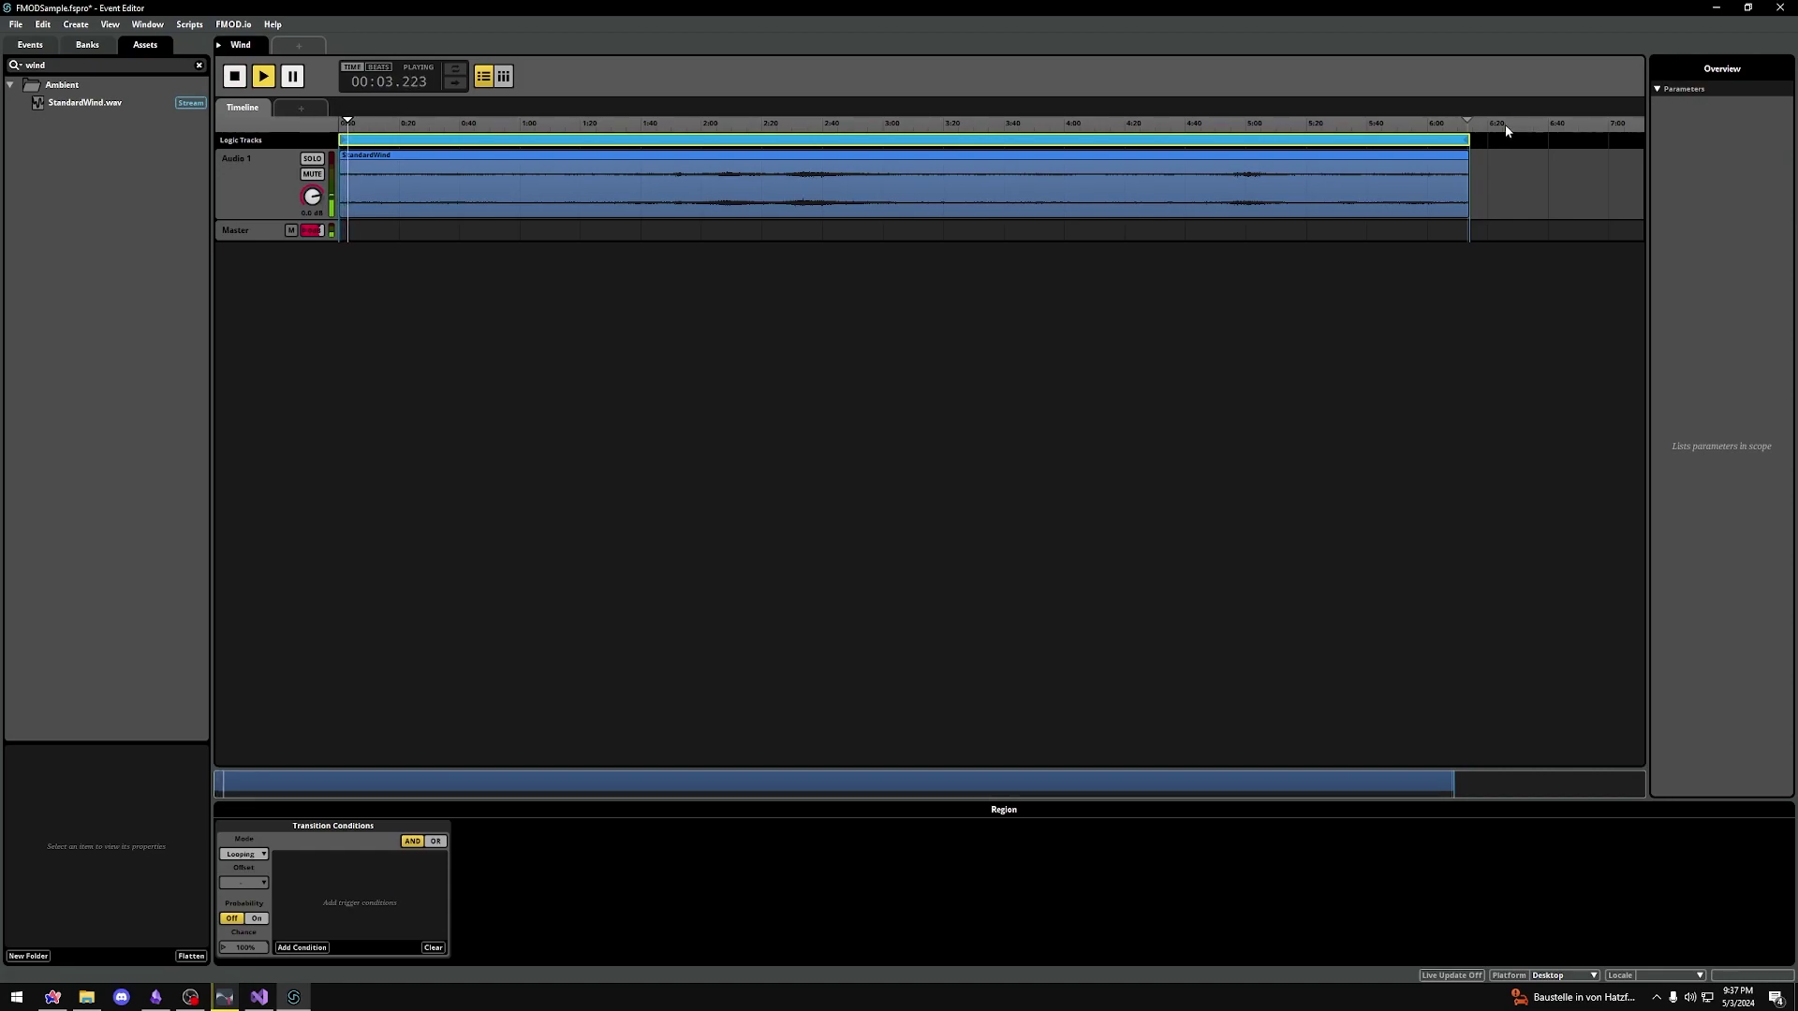
# Step: Stop the preview and turn the clip's range into a loop region with Ctrl+Y
pyautogui.press('space')
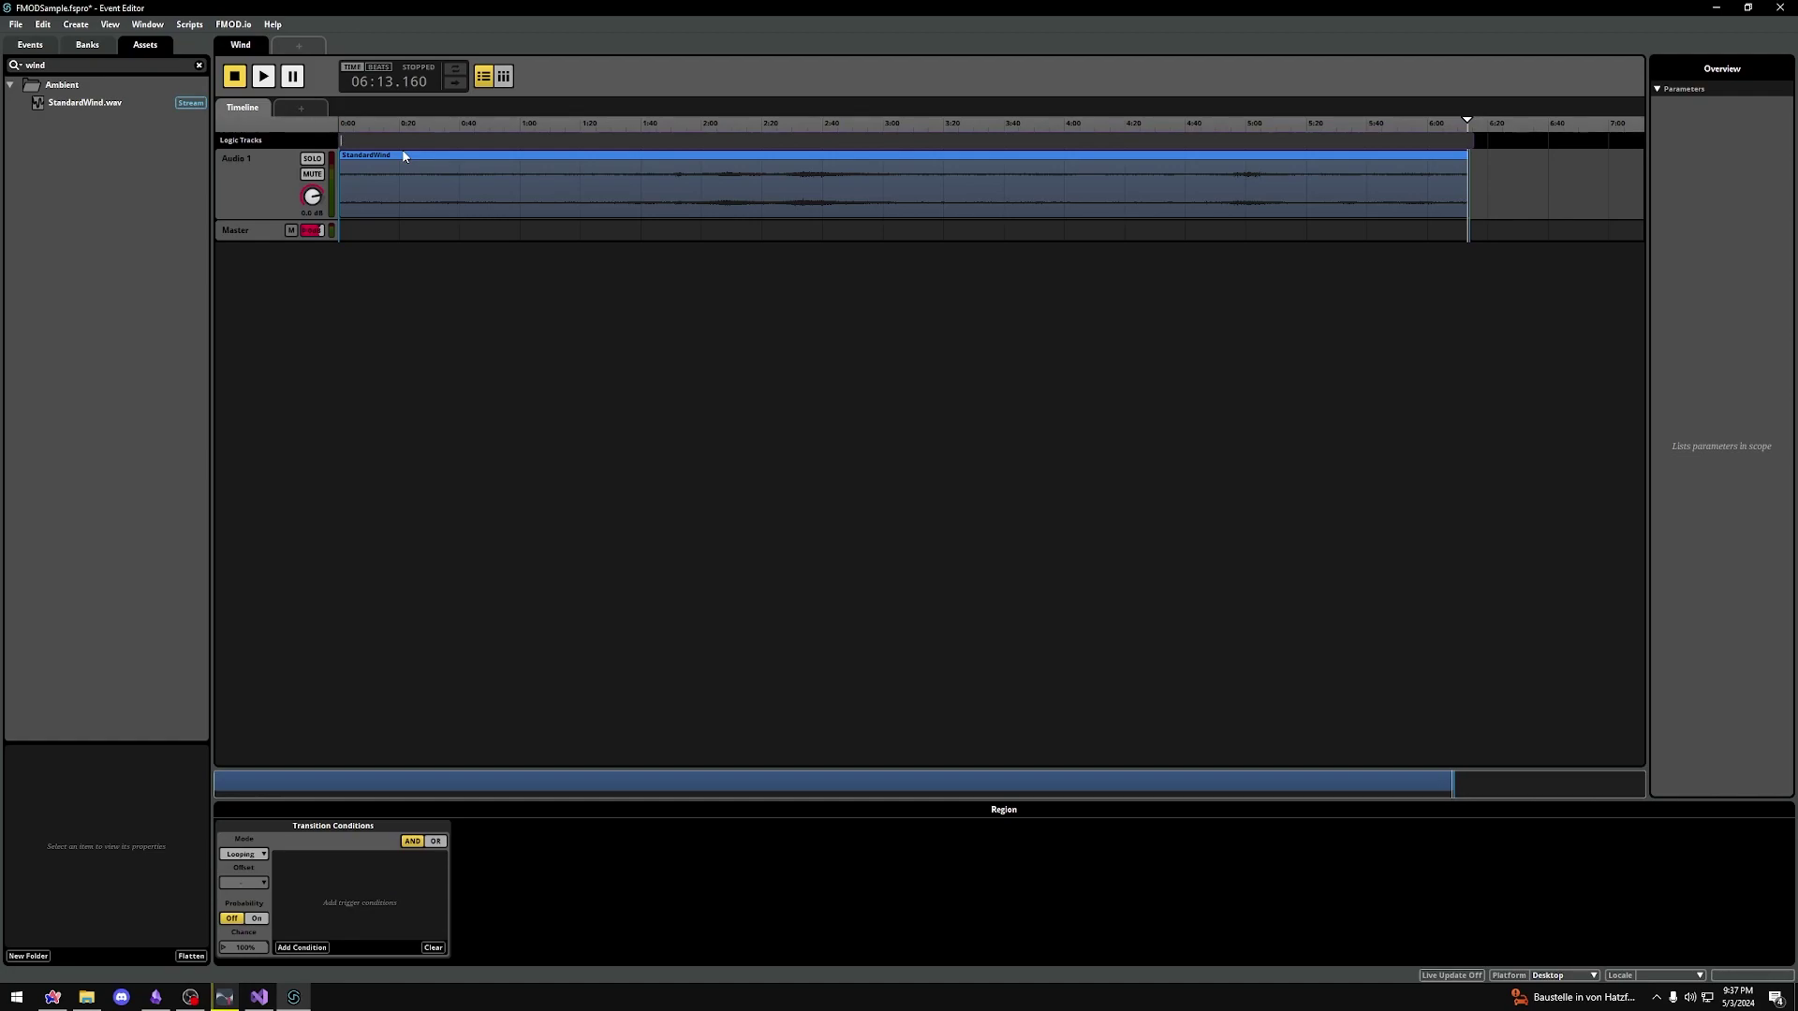
pyautogui.hotkey('ctrl', 'y')
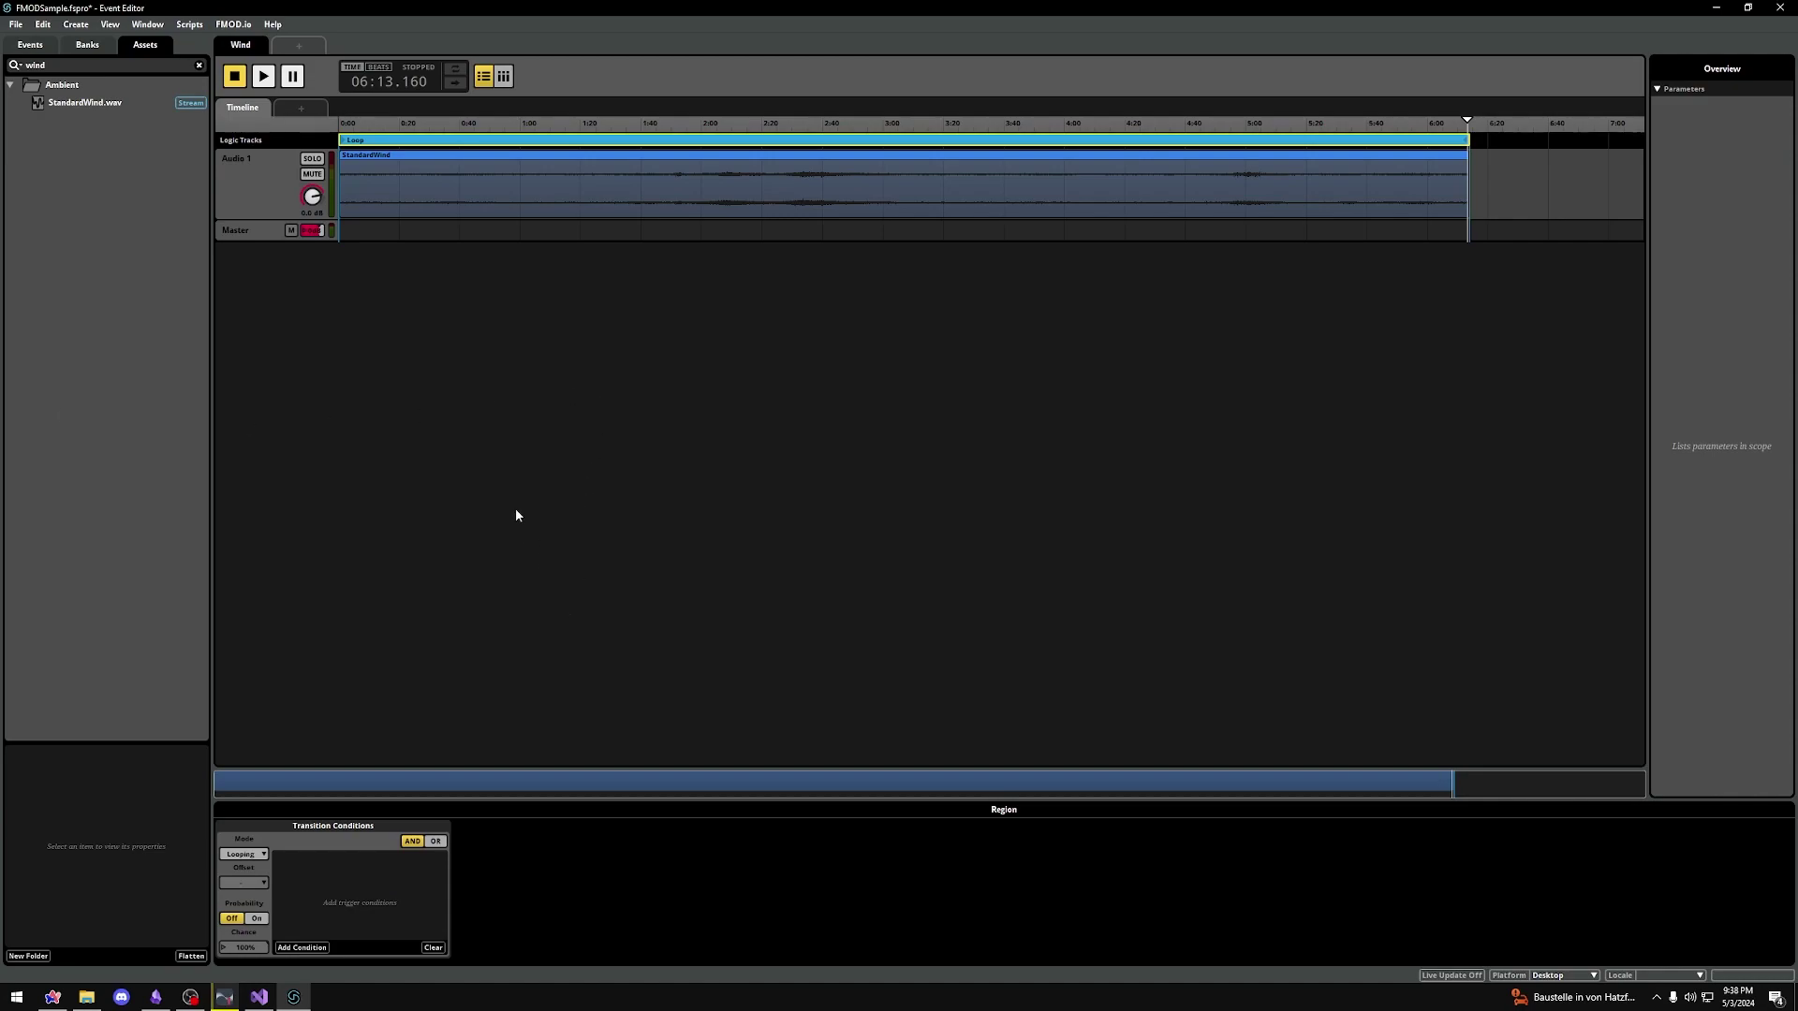
# Step: Inspect the Wind event's Master track and its Add Effect list, leaving it with no effects
pyautogui.click(251, 233)
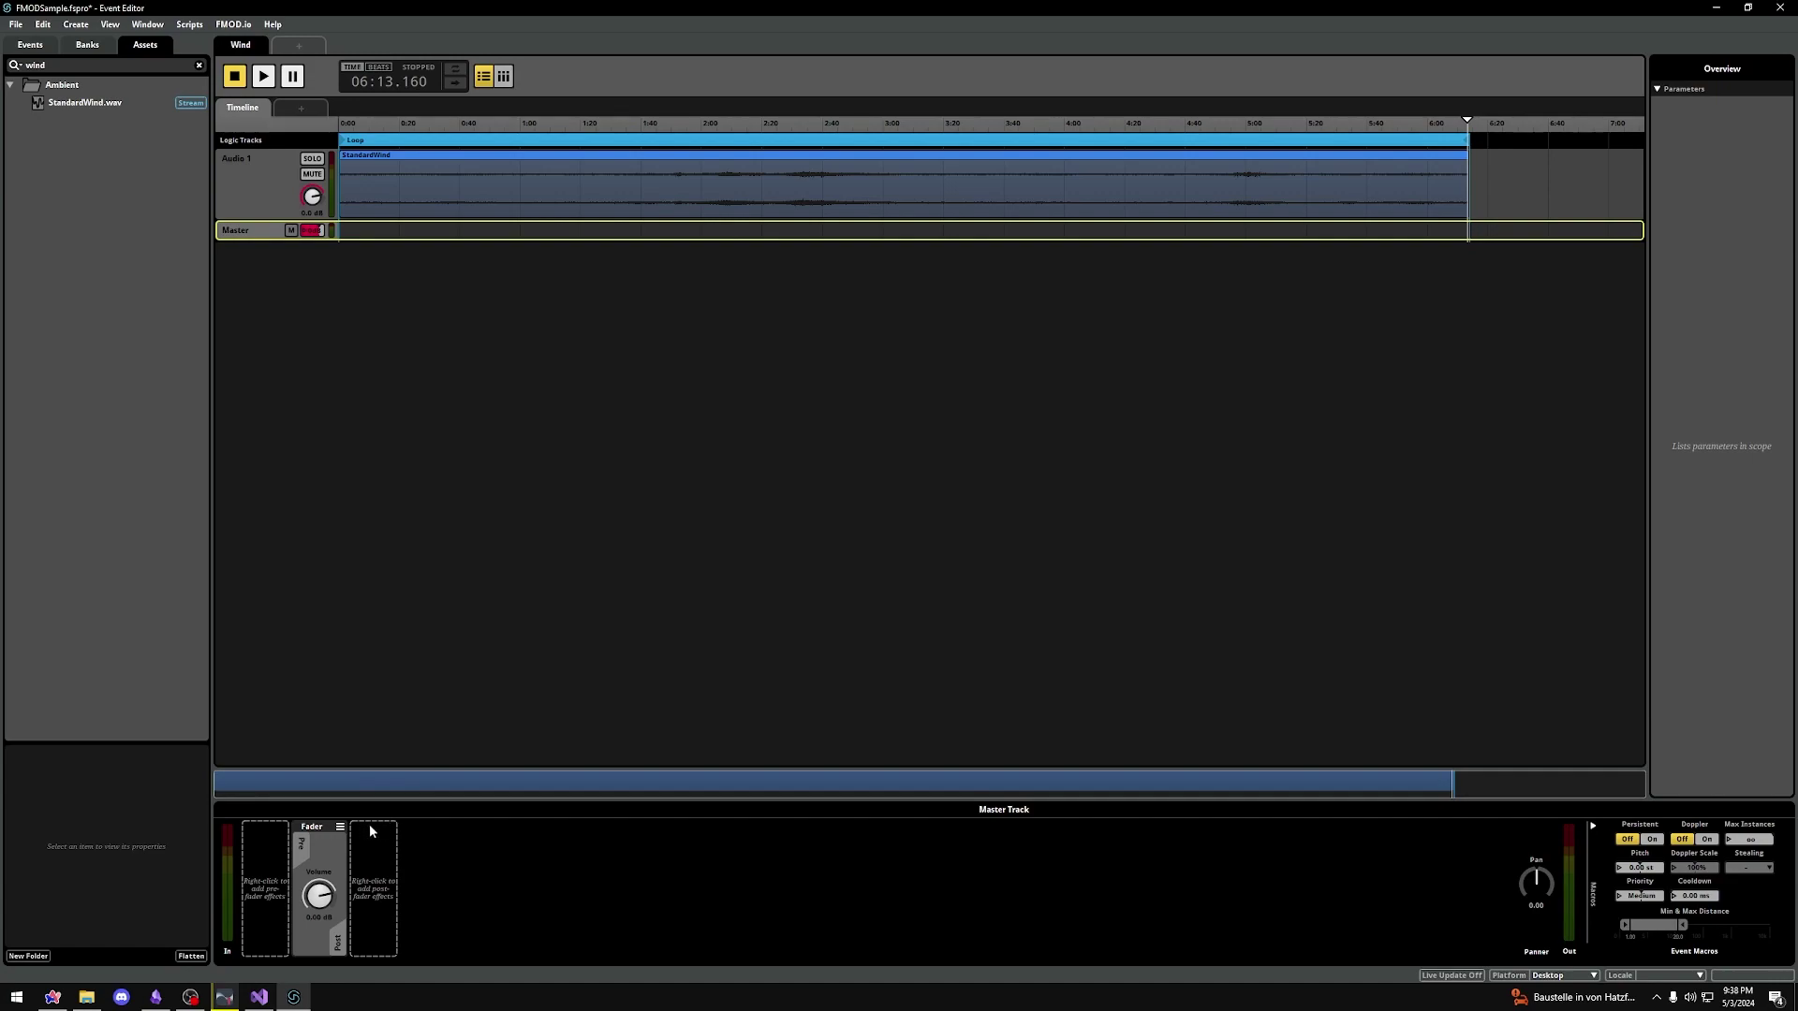
pyautogui.rightClick(377, 873)
pyautogui.moveTo(416, 886)
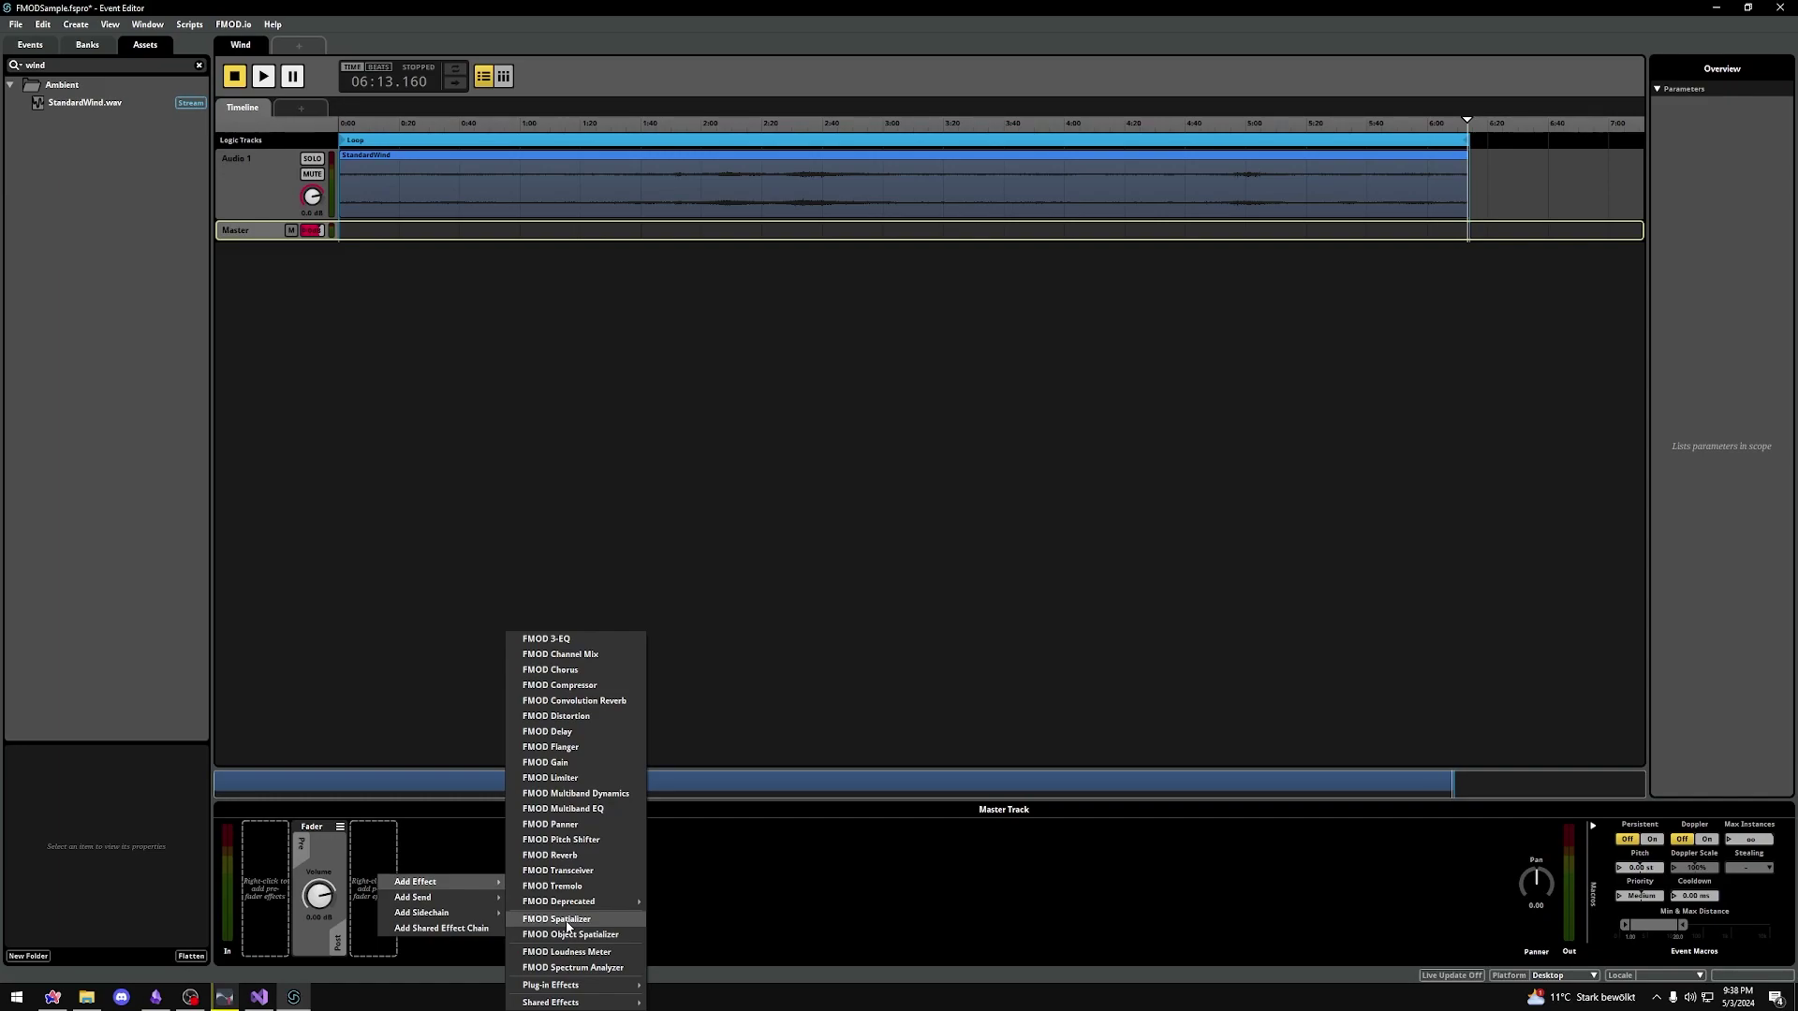
pyautogui.click(448, 849)
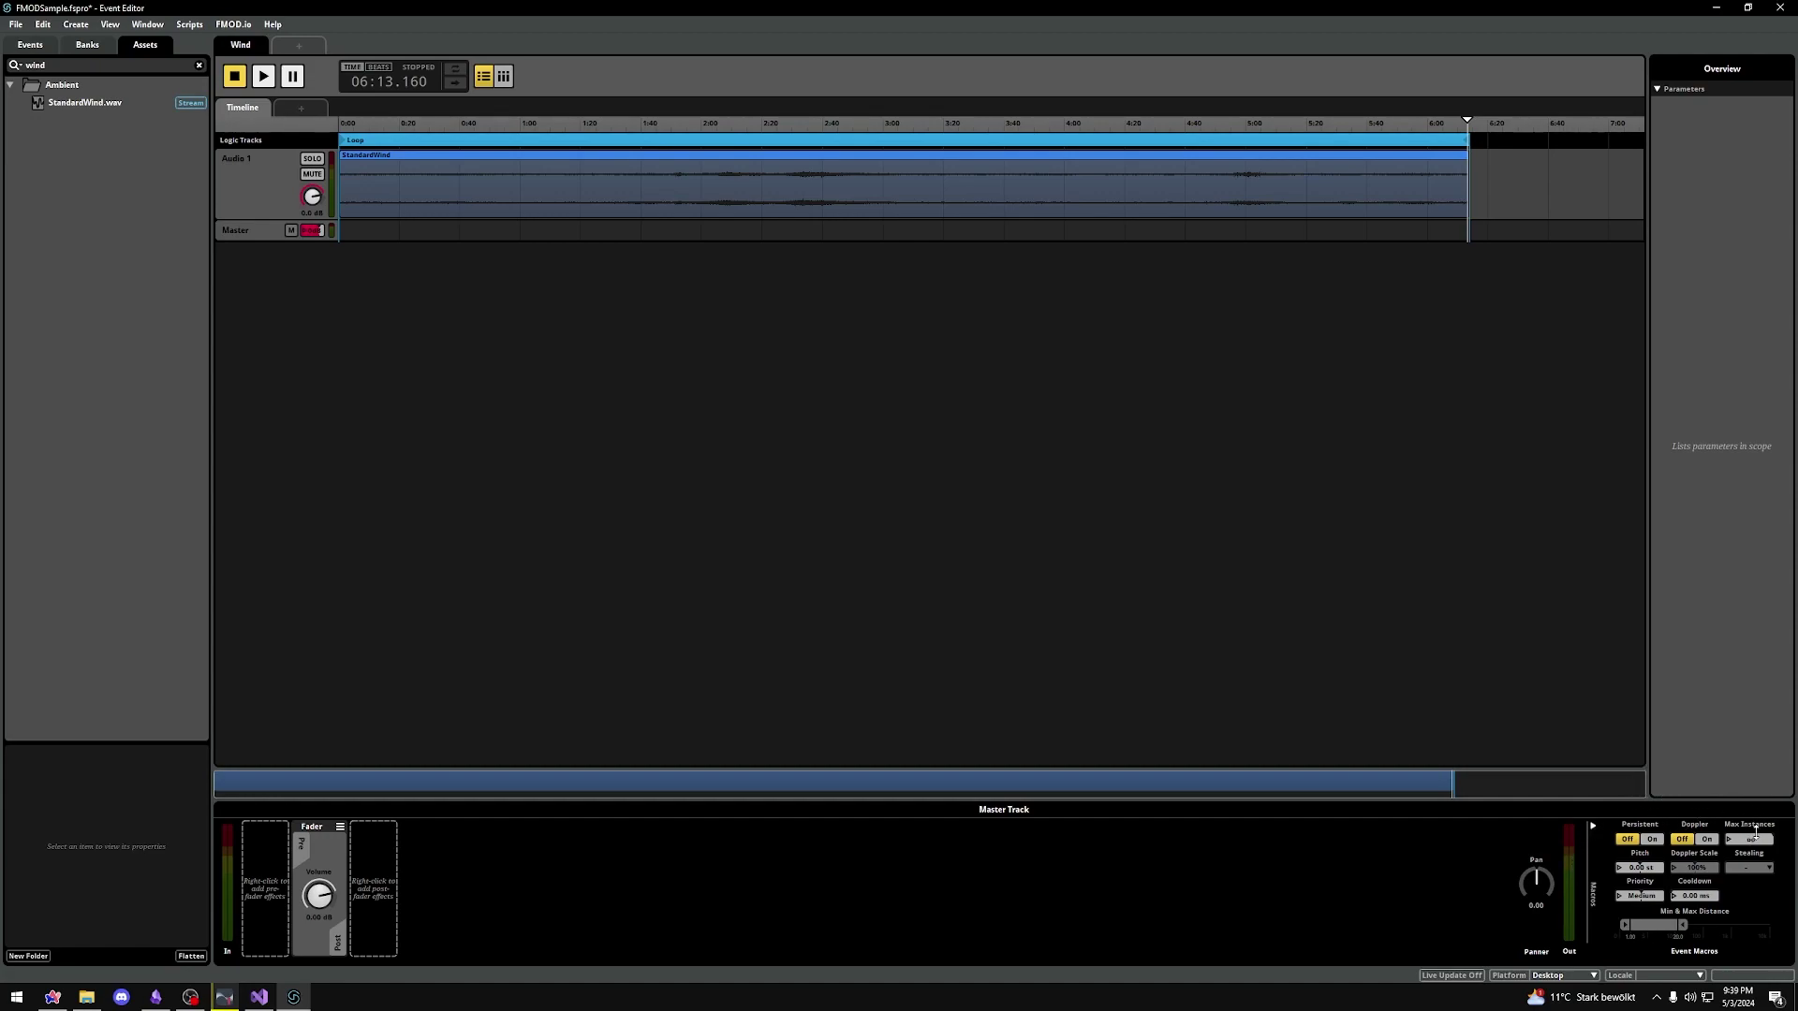
# Step: Drop the Wind event's Max Instances from ∞ to 1 and set Stealing to None
pyautogui.moveTo(1751, 839); pyautogui.dragTo(1731, 839)
pyautogui.click(1737, 871)
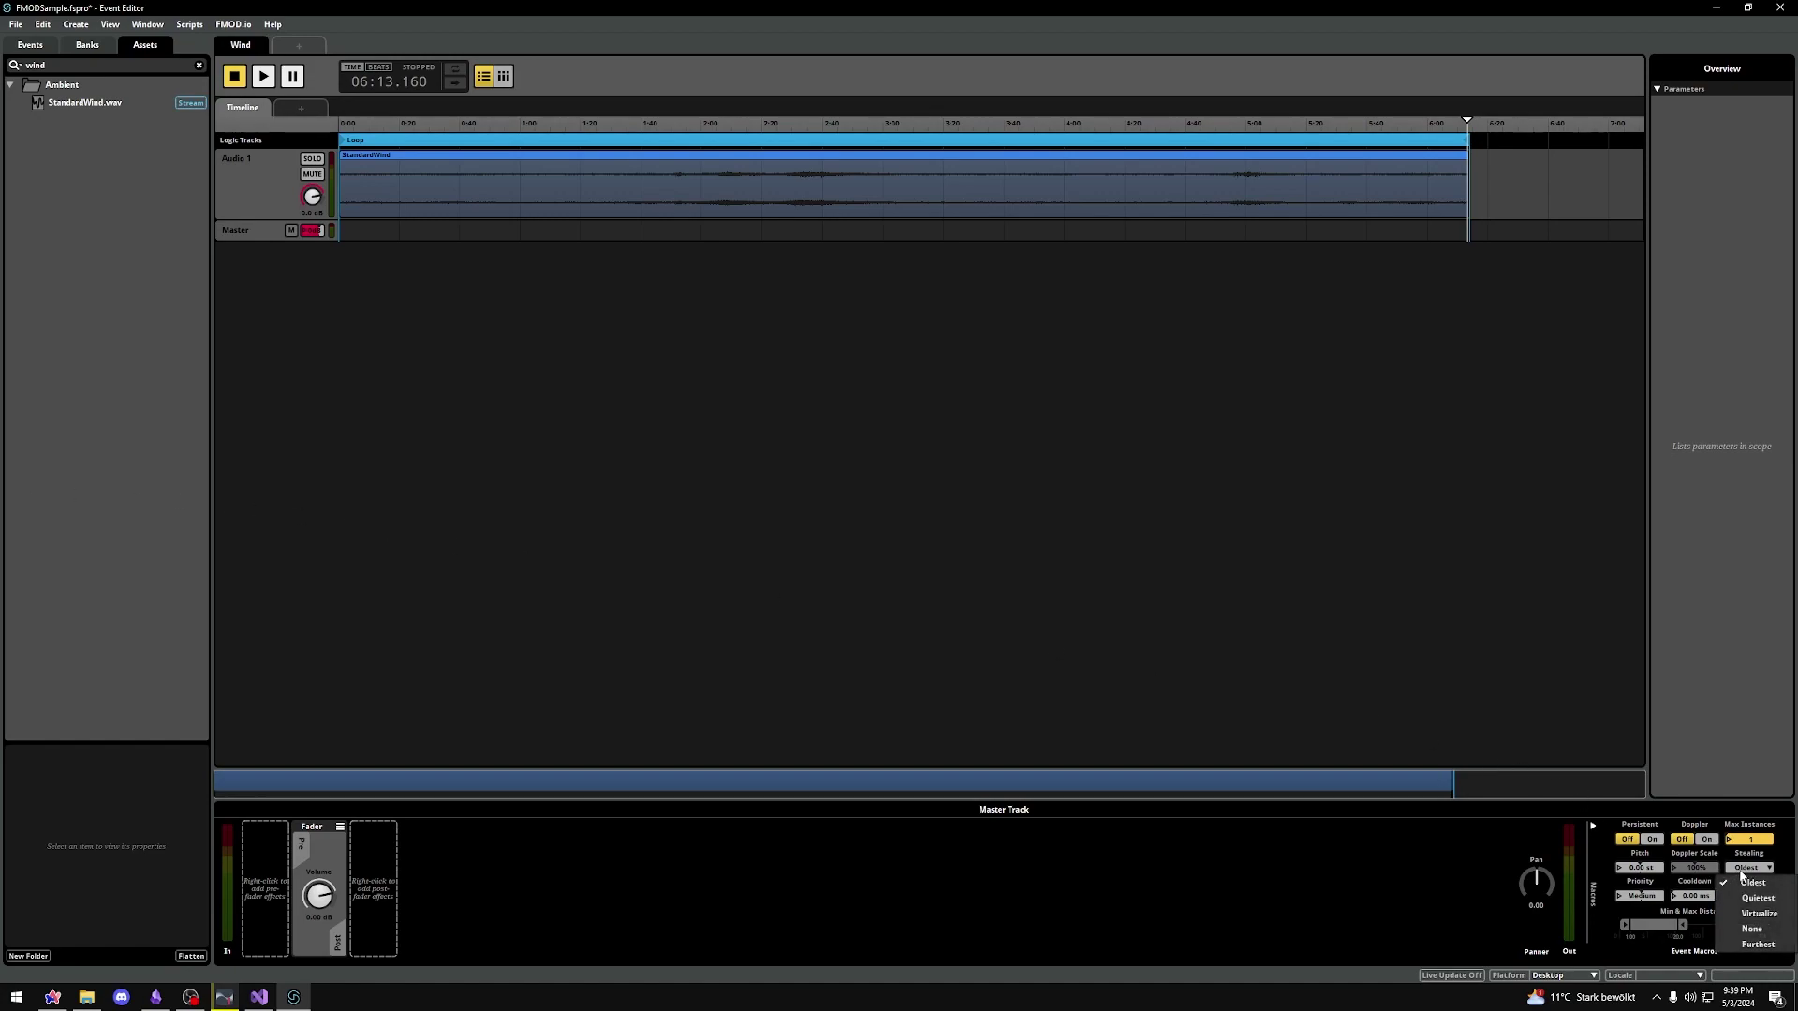
pyautogui.click(1737, 933)
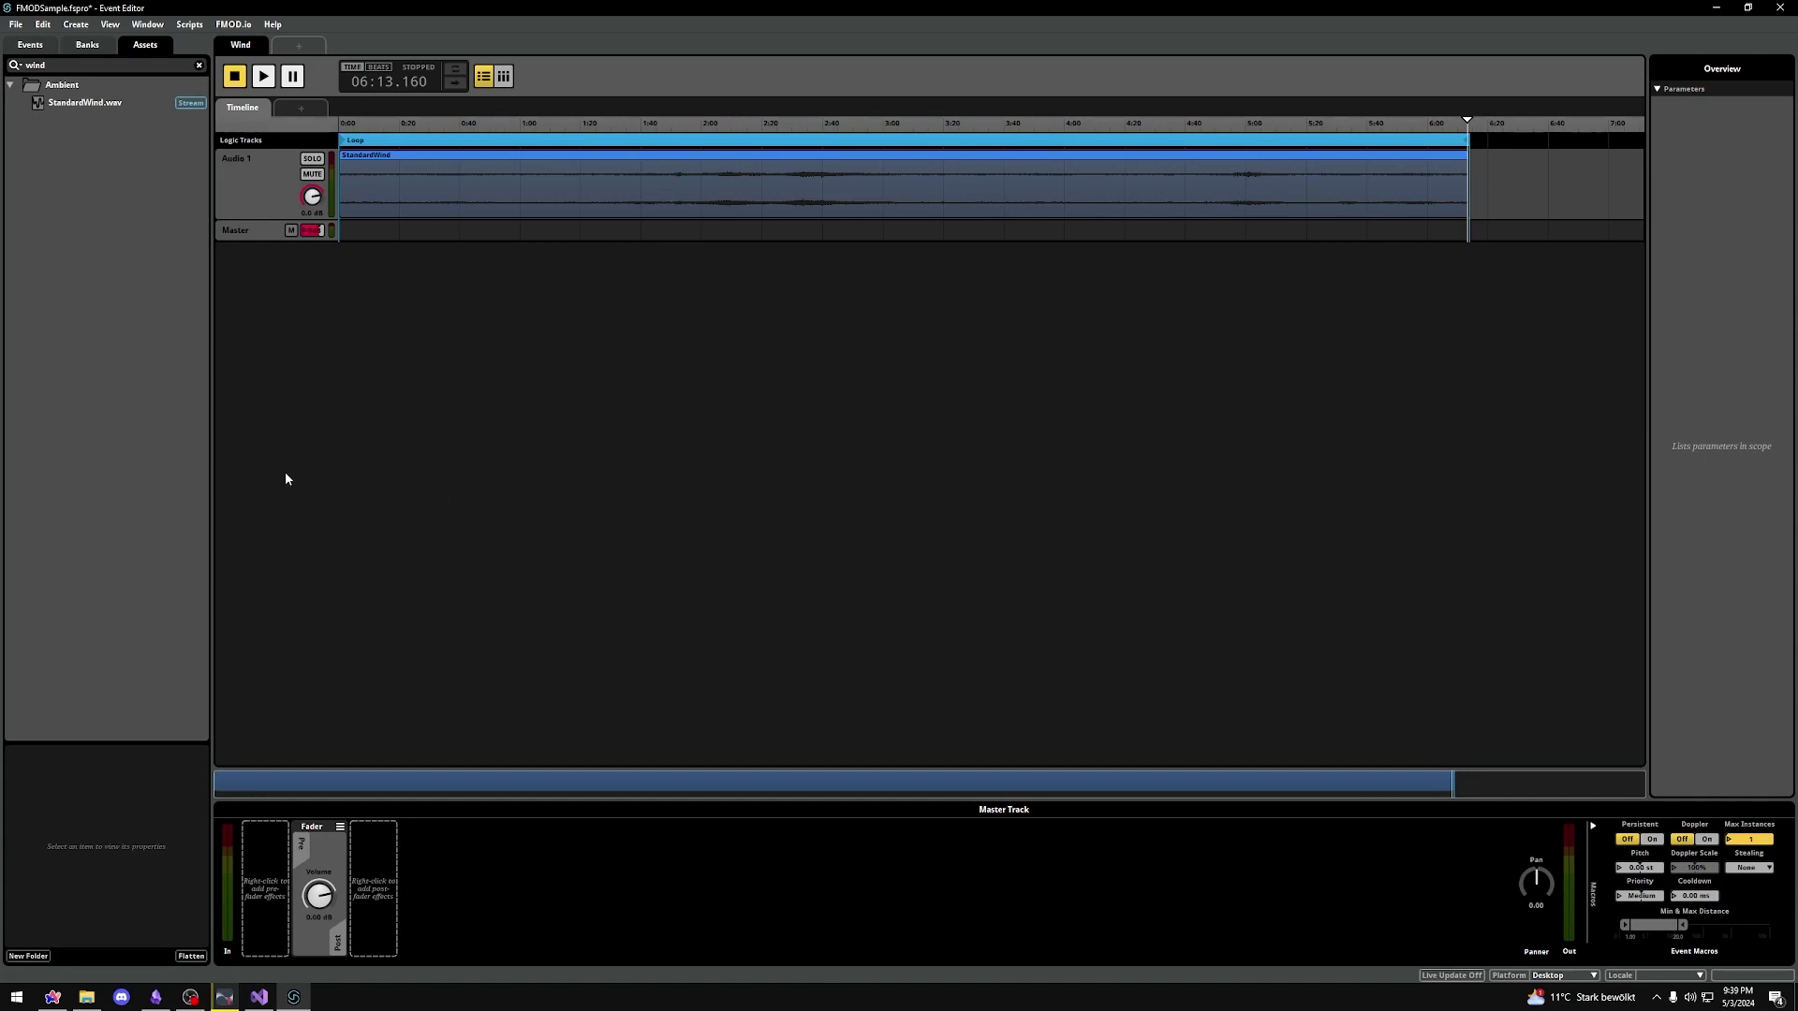
pyautogui.click(1747, 868)
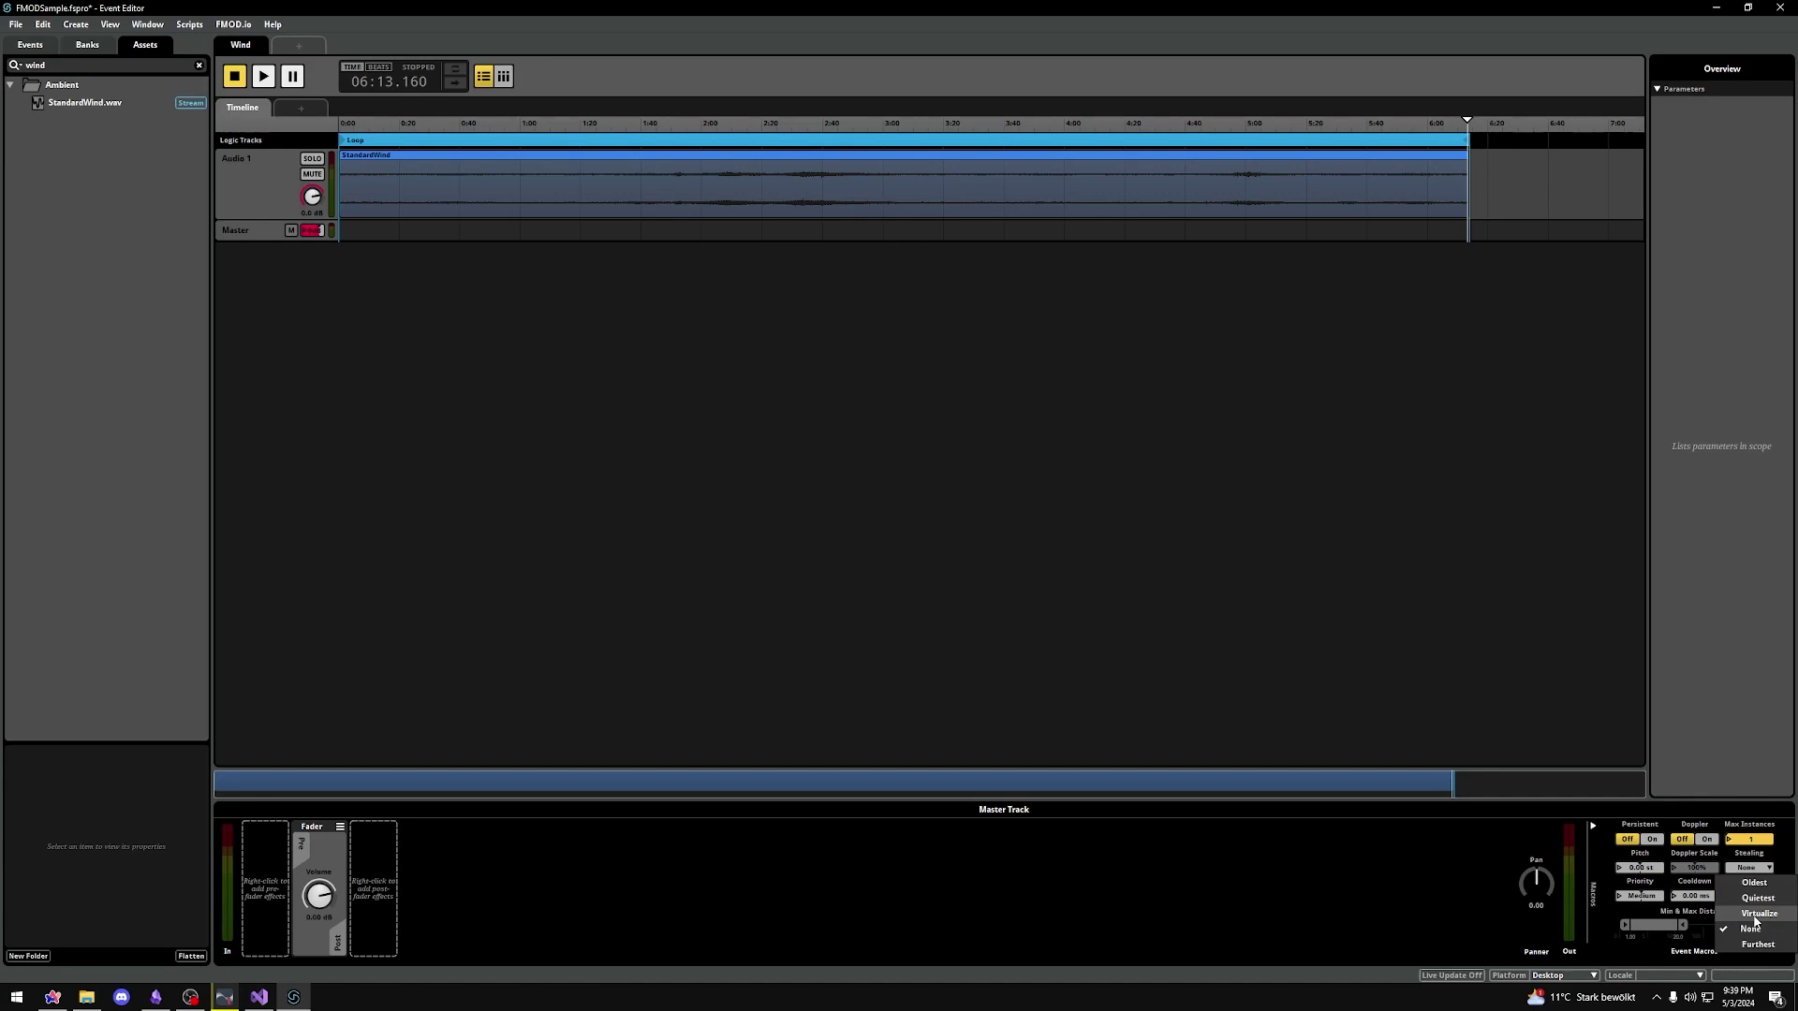
# Step: Create a new bank named Ambient in the Banks list
pyautogui.click(1282, 657)
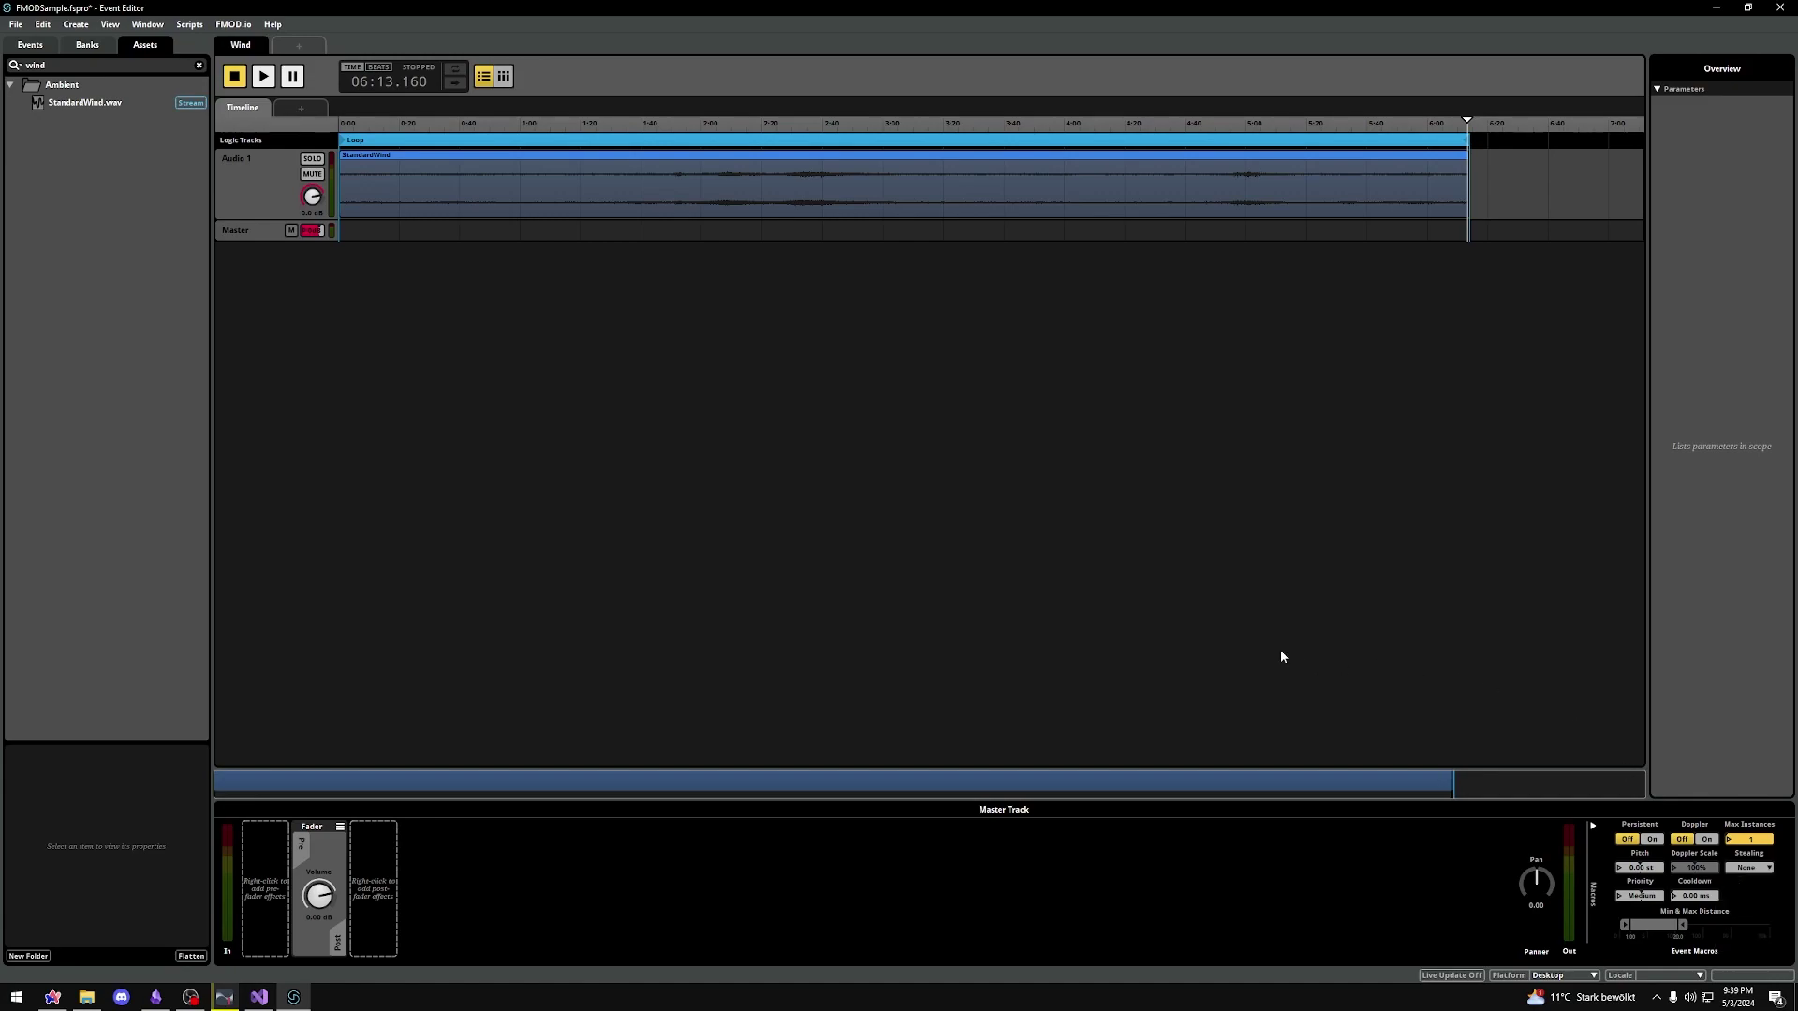
pyautogui.click(87, 47)
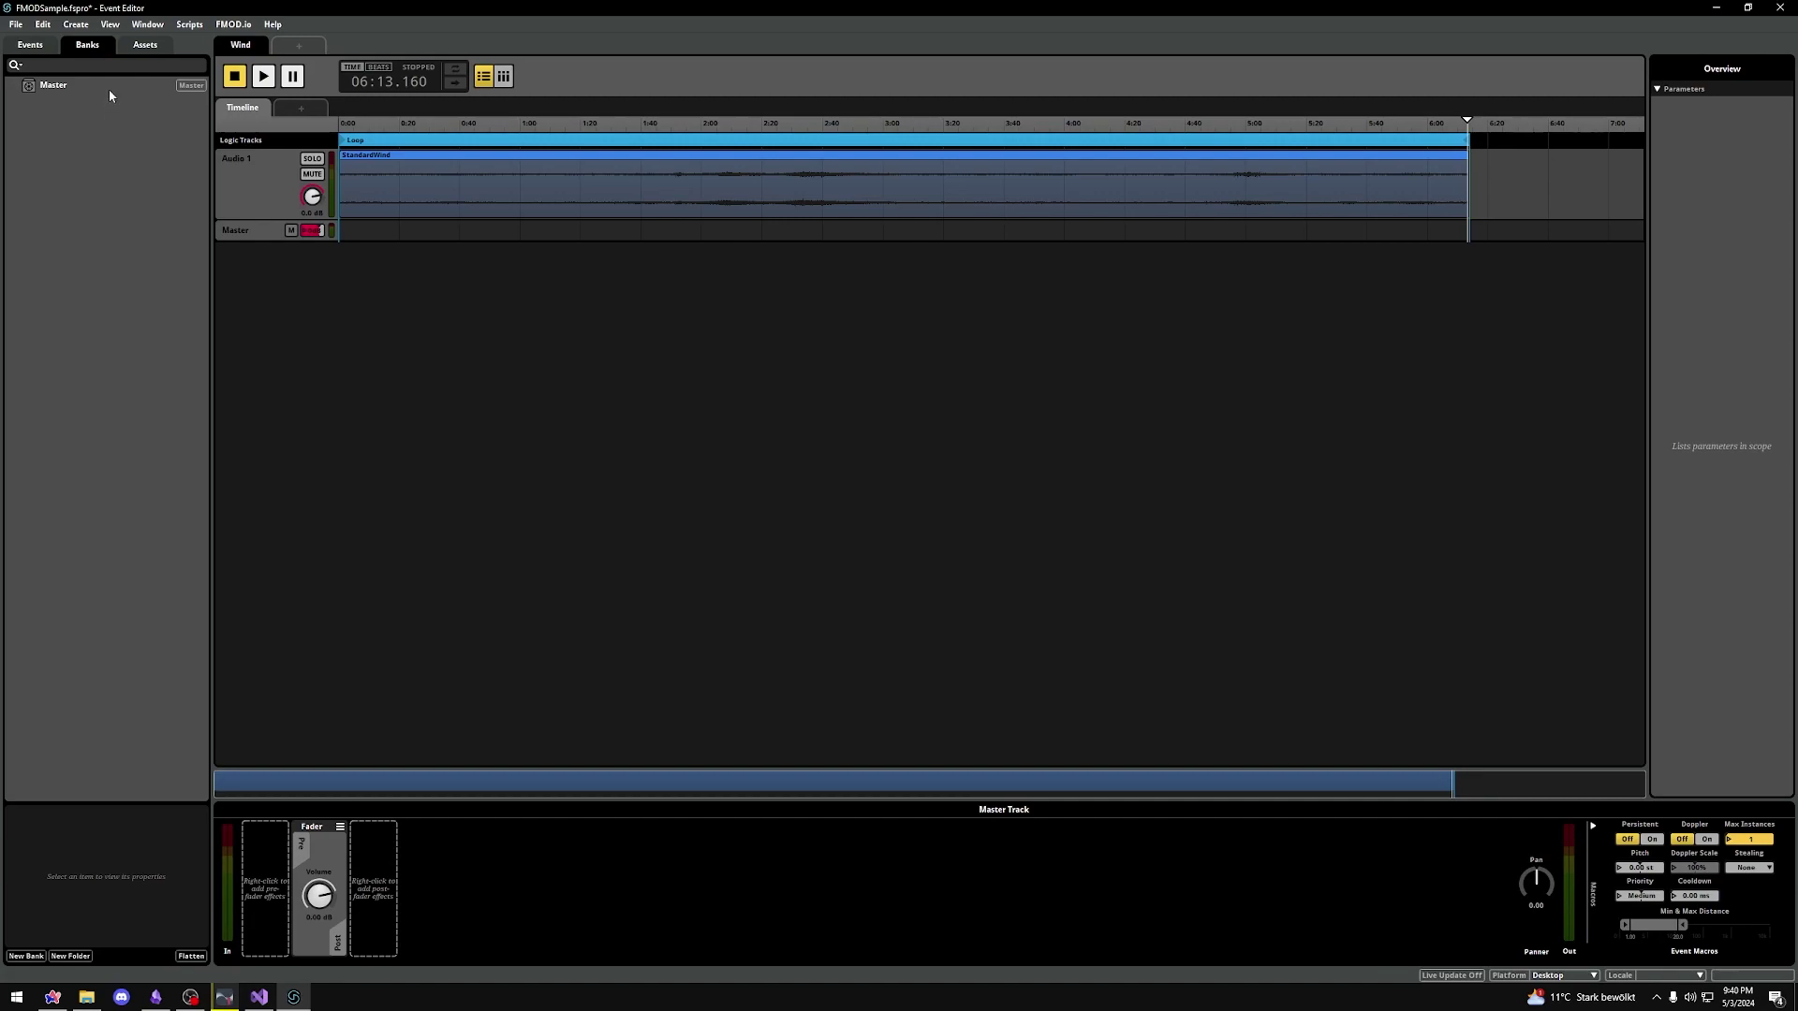
pyautogui.rightClick(93, 122)
pyautogui.click(125, 142)
pyautogui.write('Ambient')
pyautogui.press('Return')
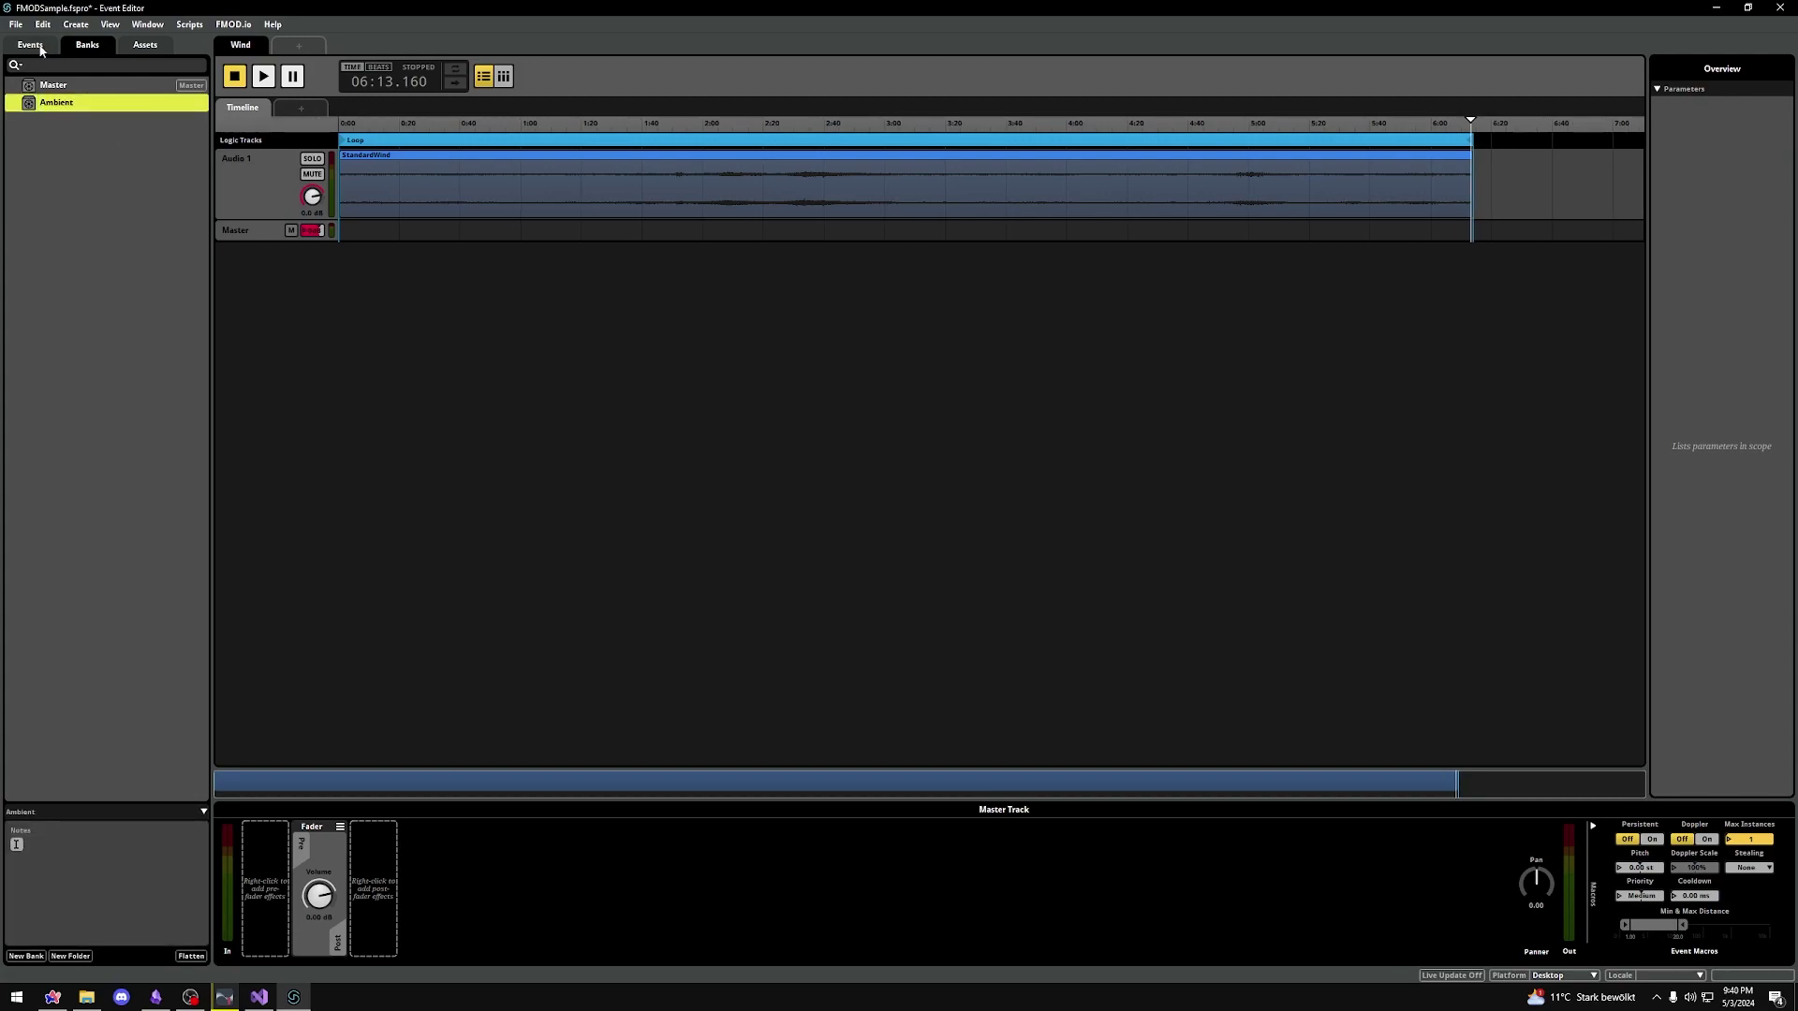
# Step: Assign the Wind event to the Ambient bank
pyautogui.click(40, 49)
pyautogui.rightClick(66, 103)
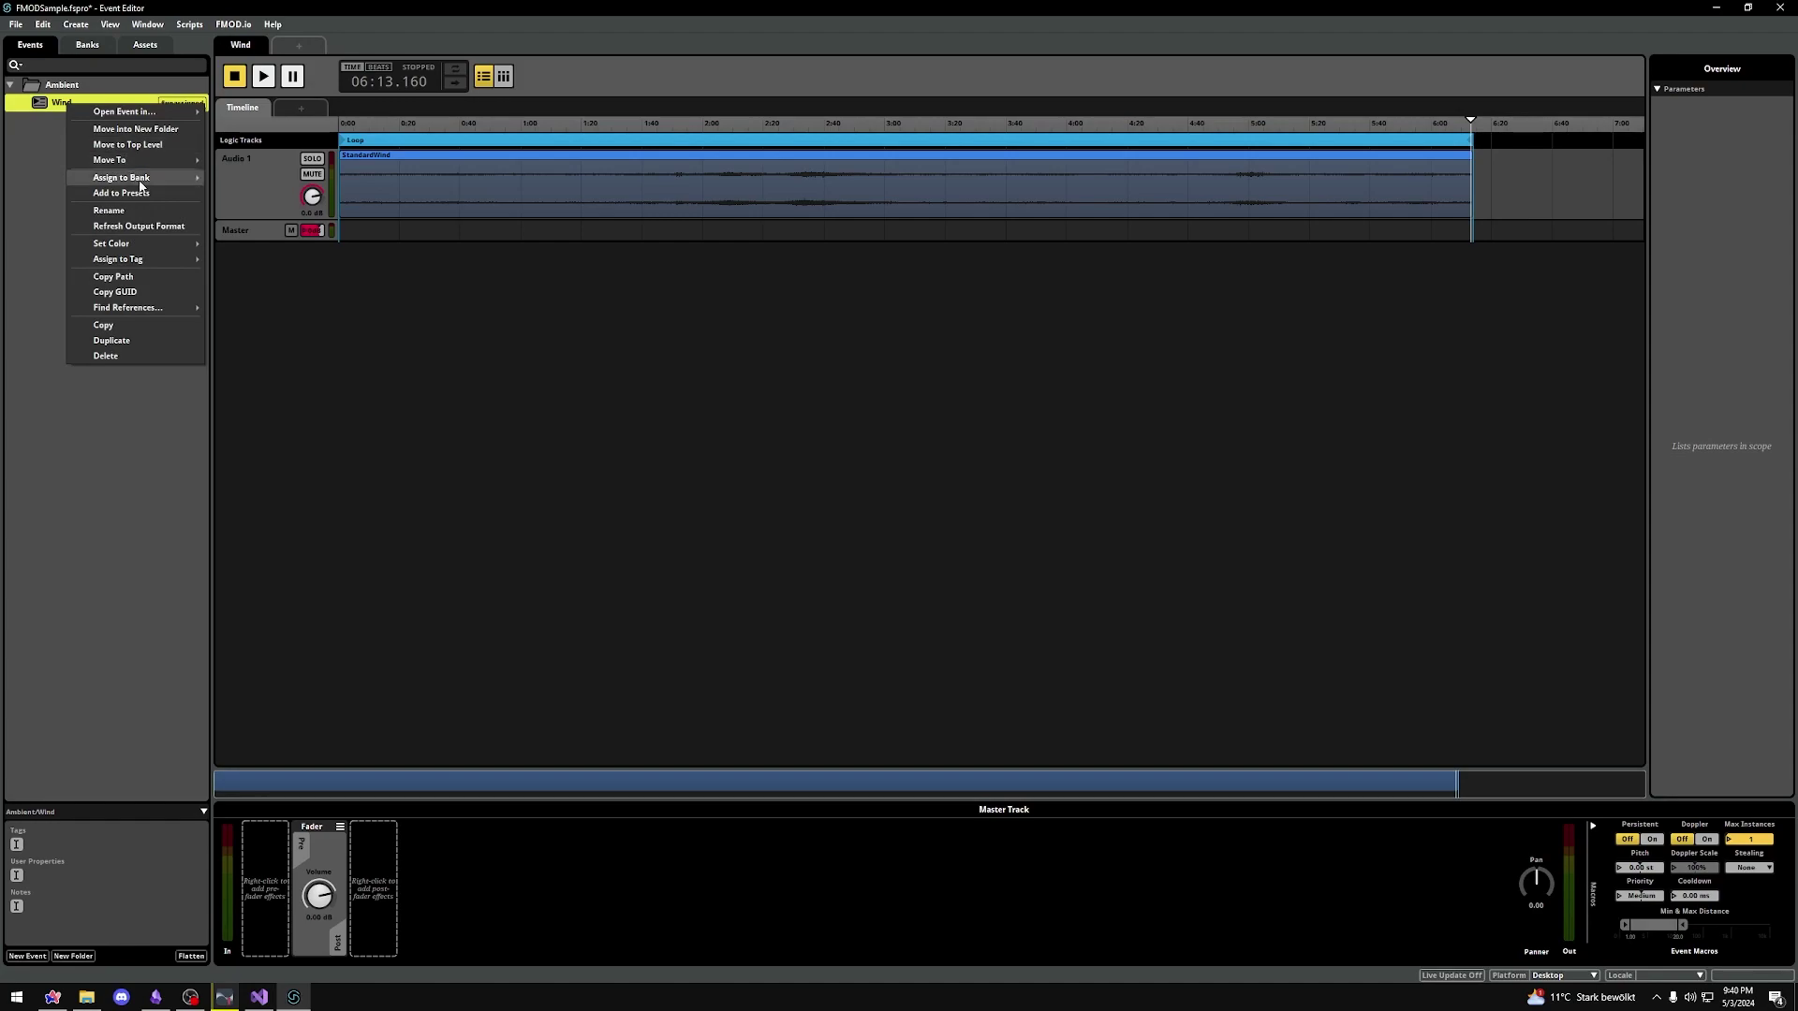
pyautogui.moveTo(150, 178)
pyautogui.moveTo(230, 180)
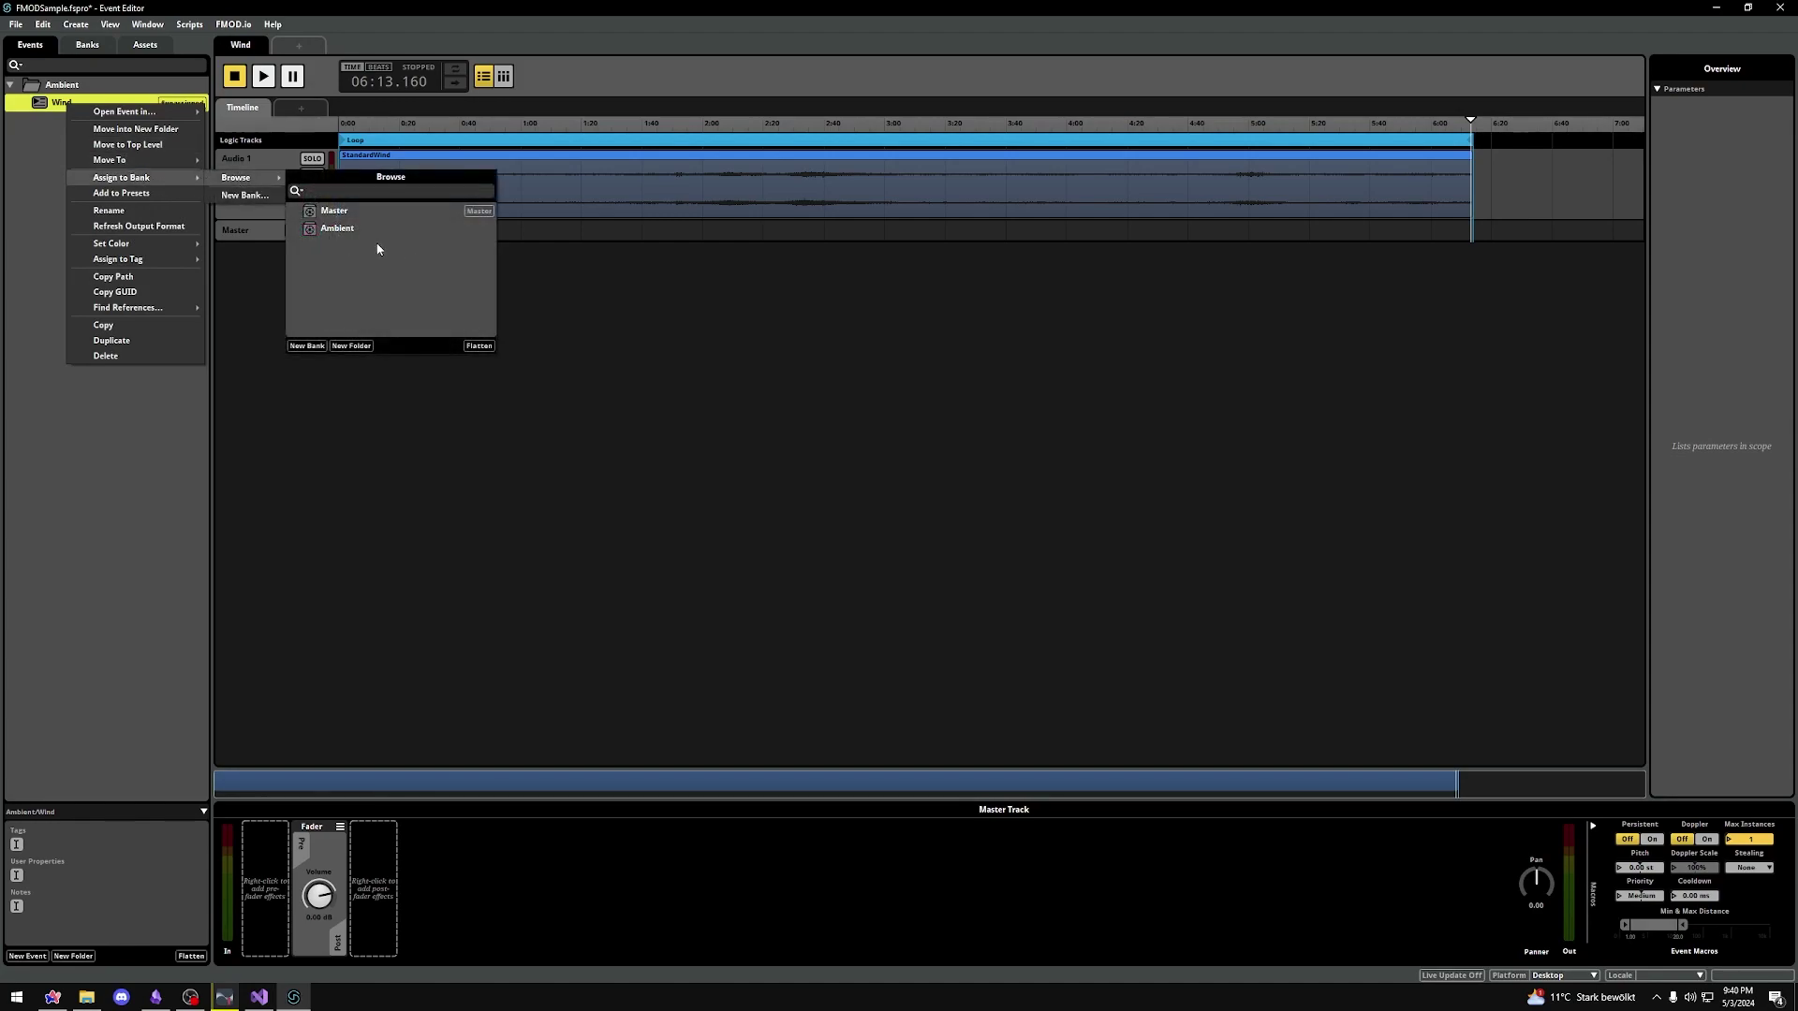
pyautogui.click(341, 230)
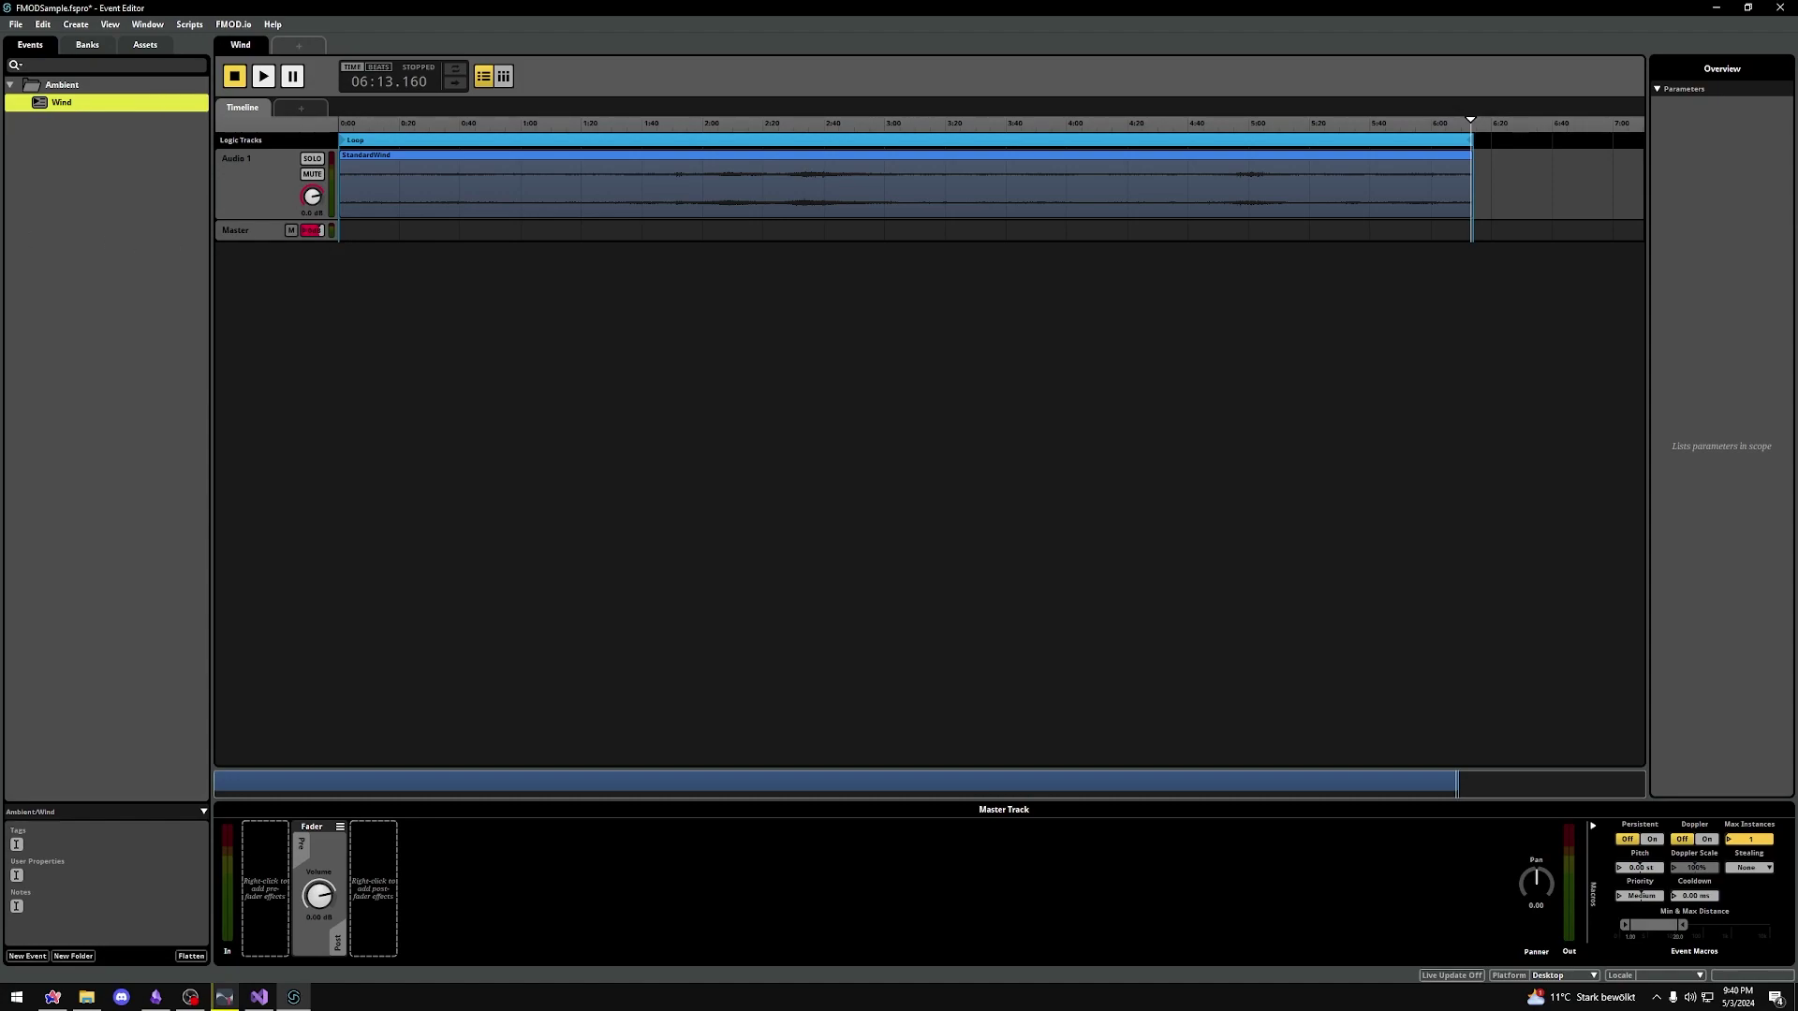
# Step: Save the project with Ctrl+S and run File > Build All Platforms
pyautogui.hotkey('ctrl', 's')
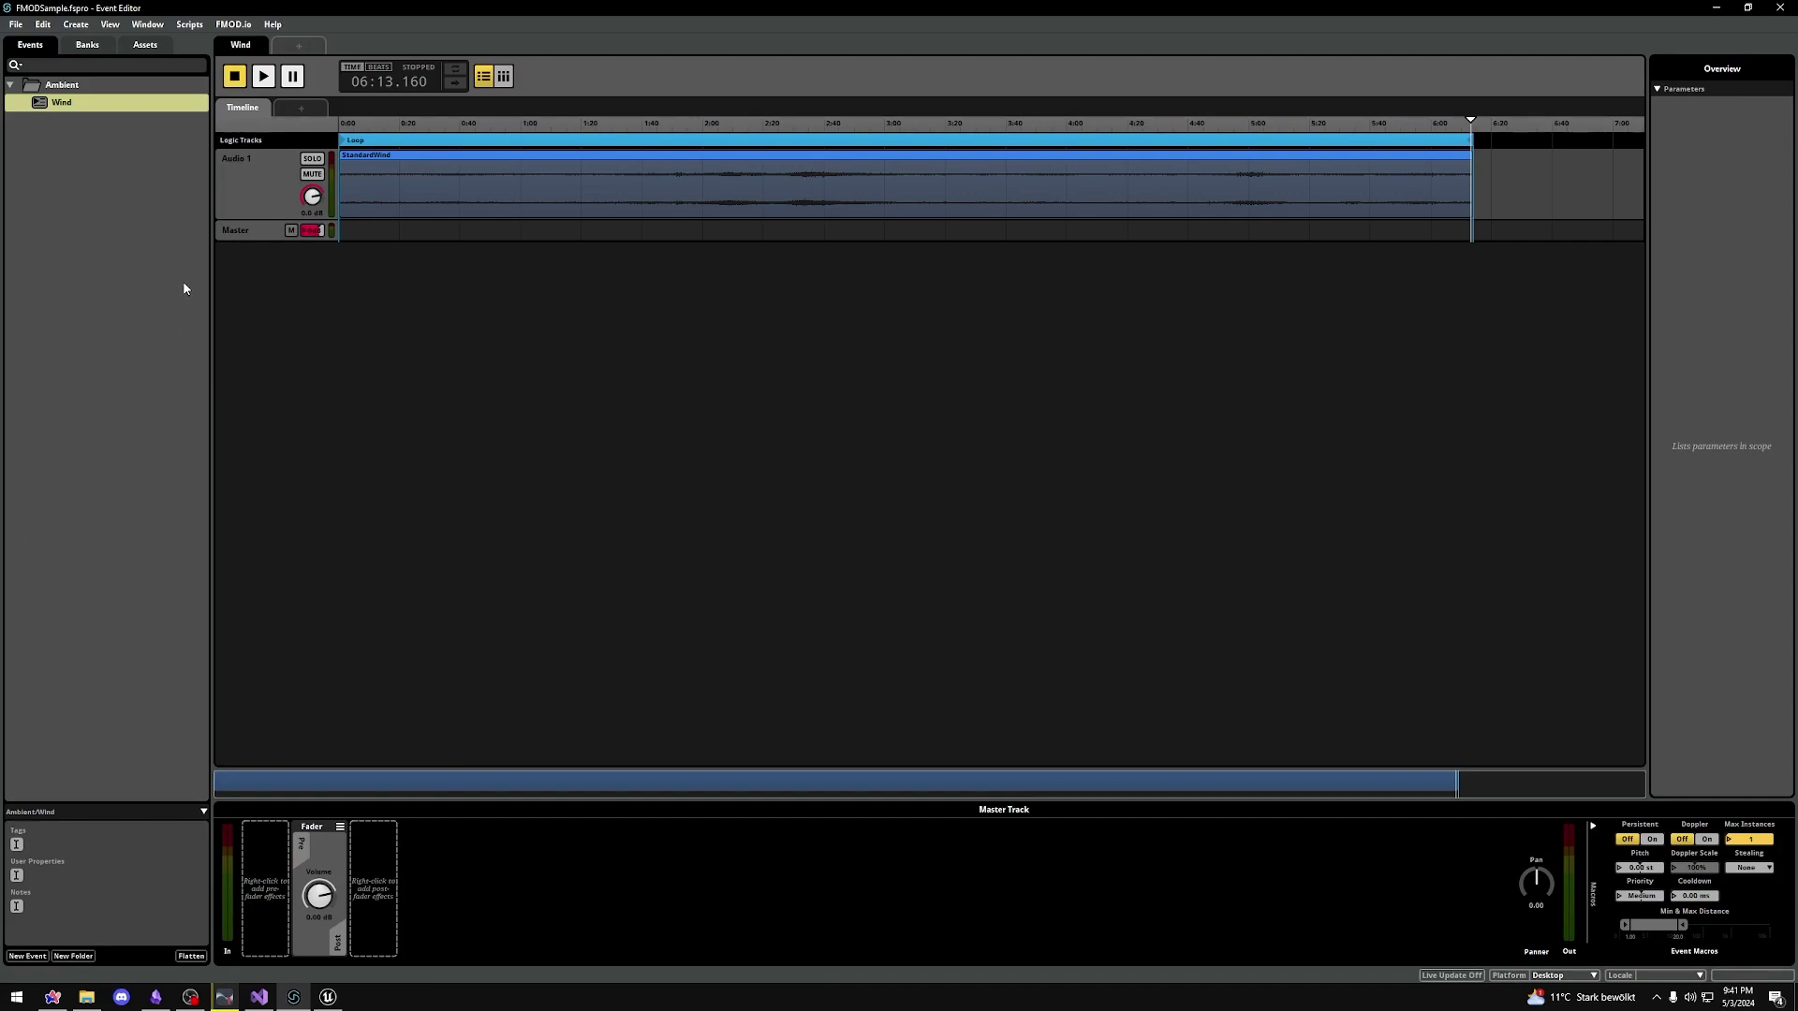
pyautogui.click(17, 25)
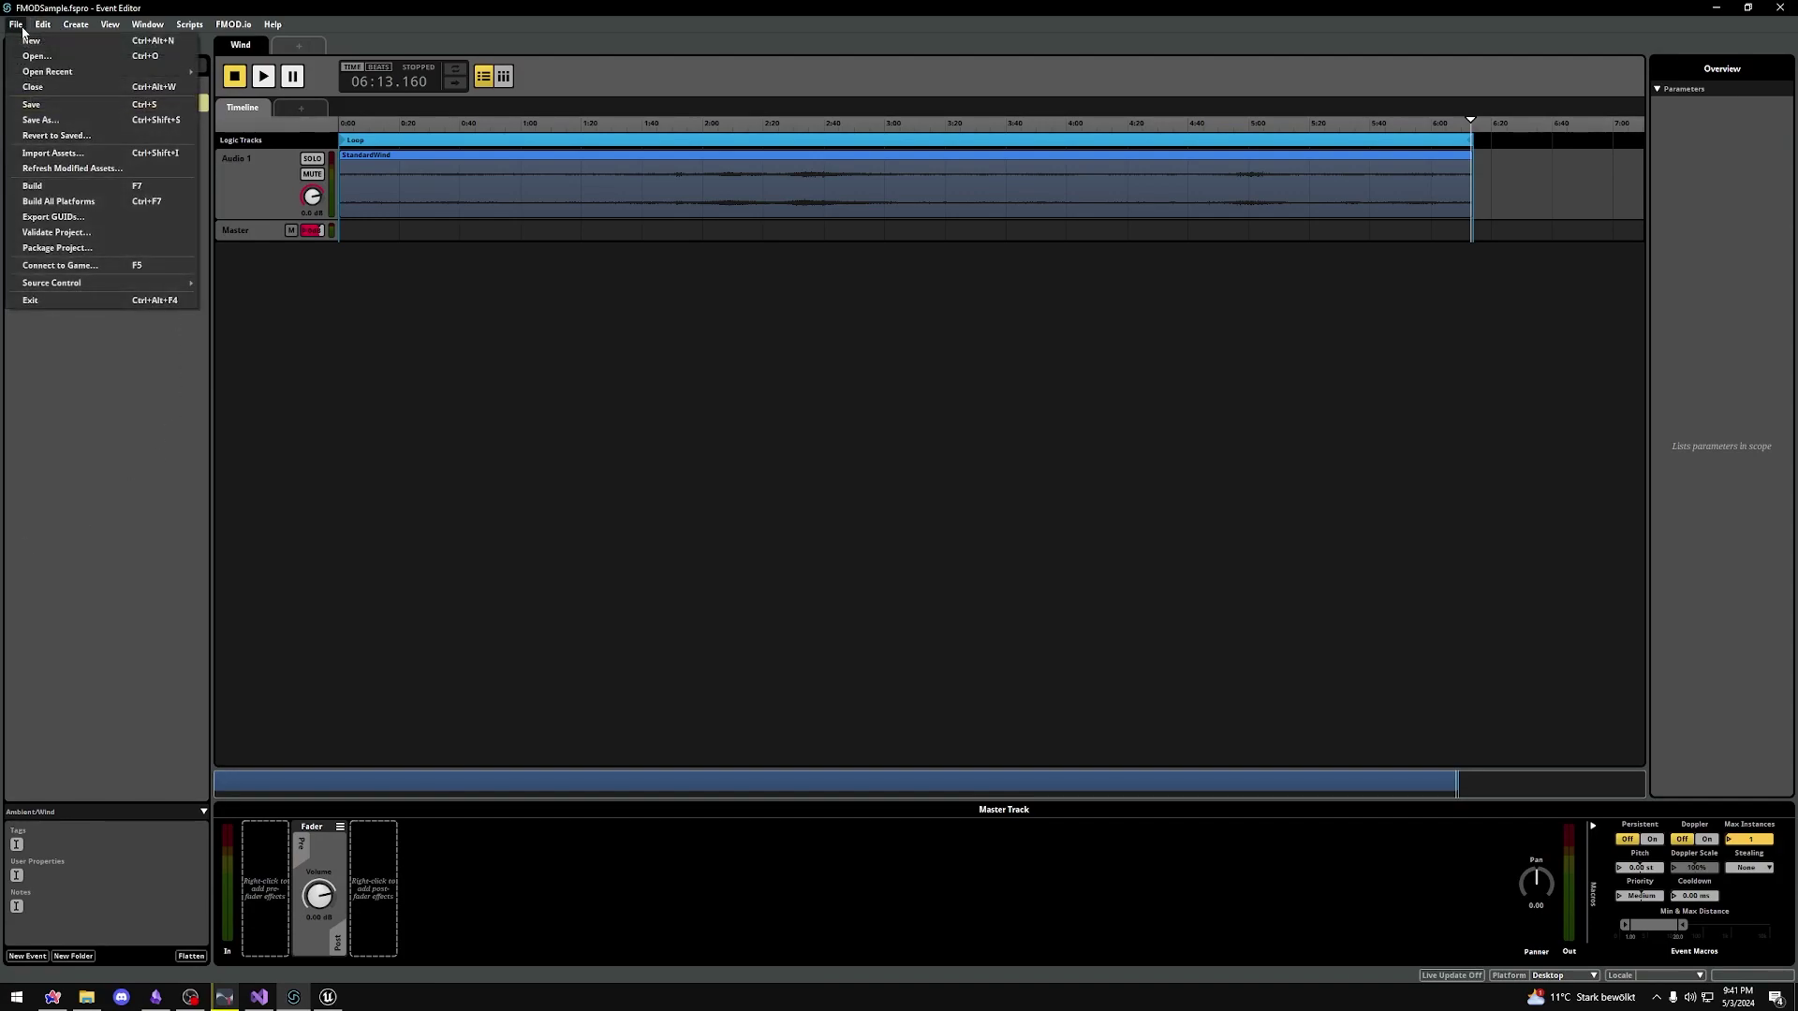
pyautogui.click(59, 201)
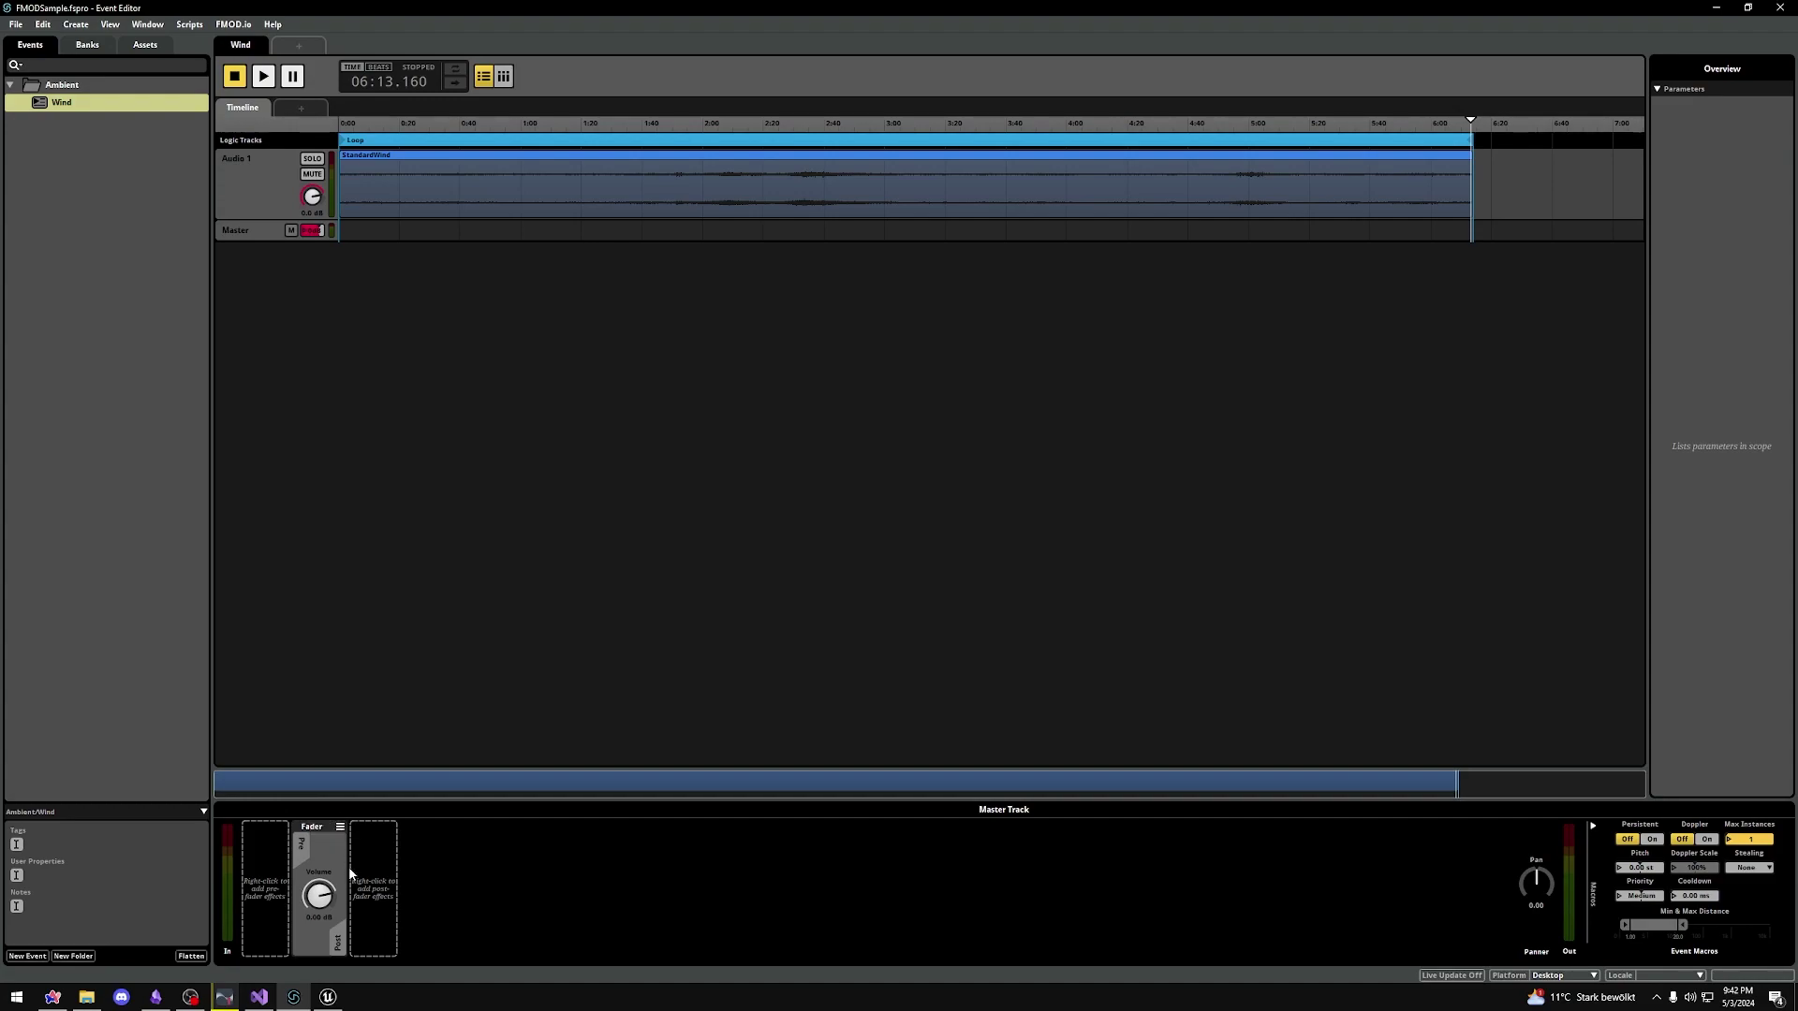
# Step: In Unreal, show the Place Actors panel and search it for 'FMOD Ambient'
pyautogui.click(325, 998)
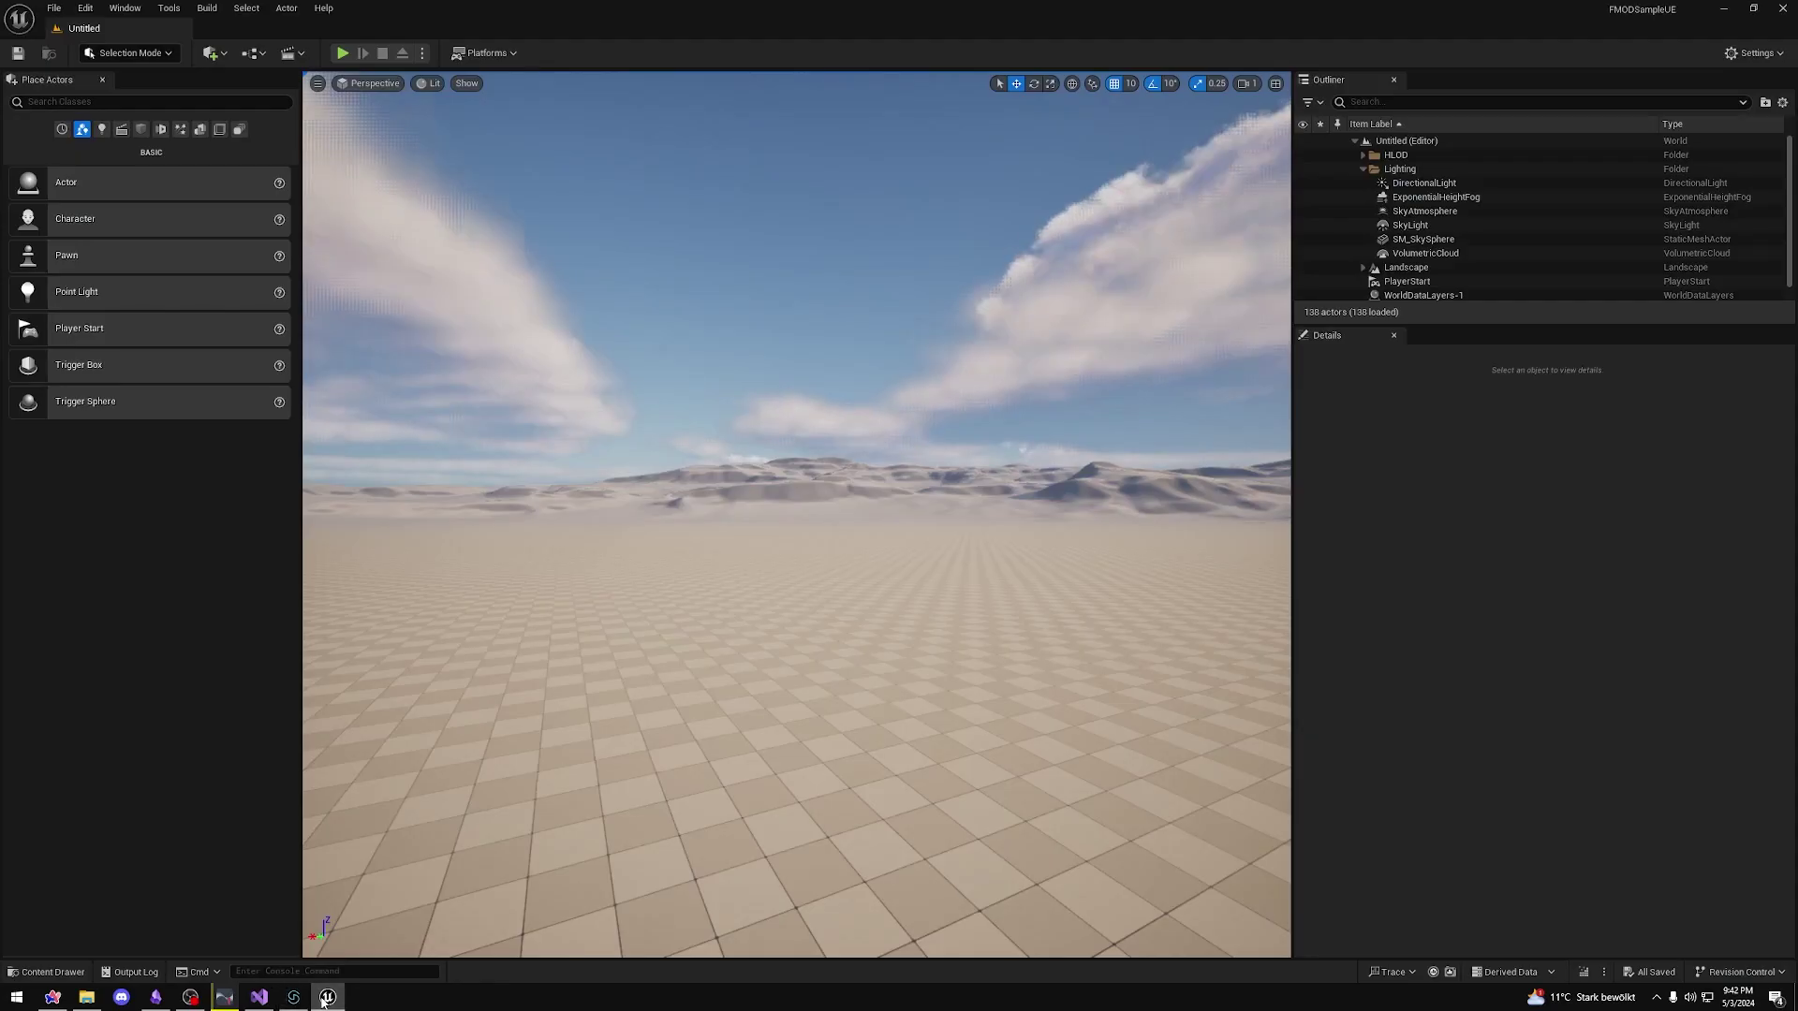
pyautogui.click(217, 54)
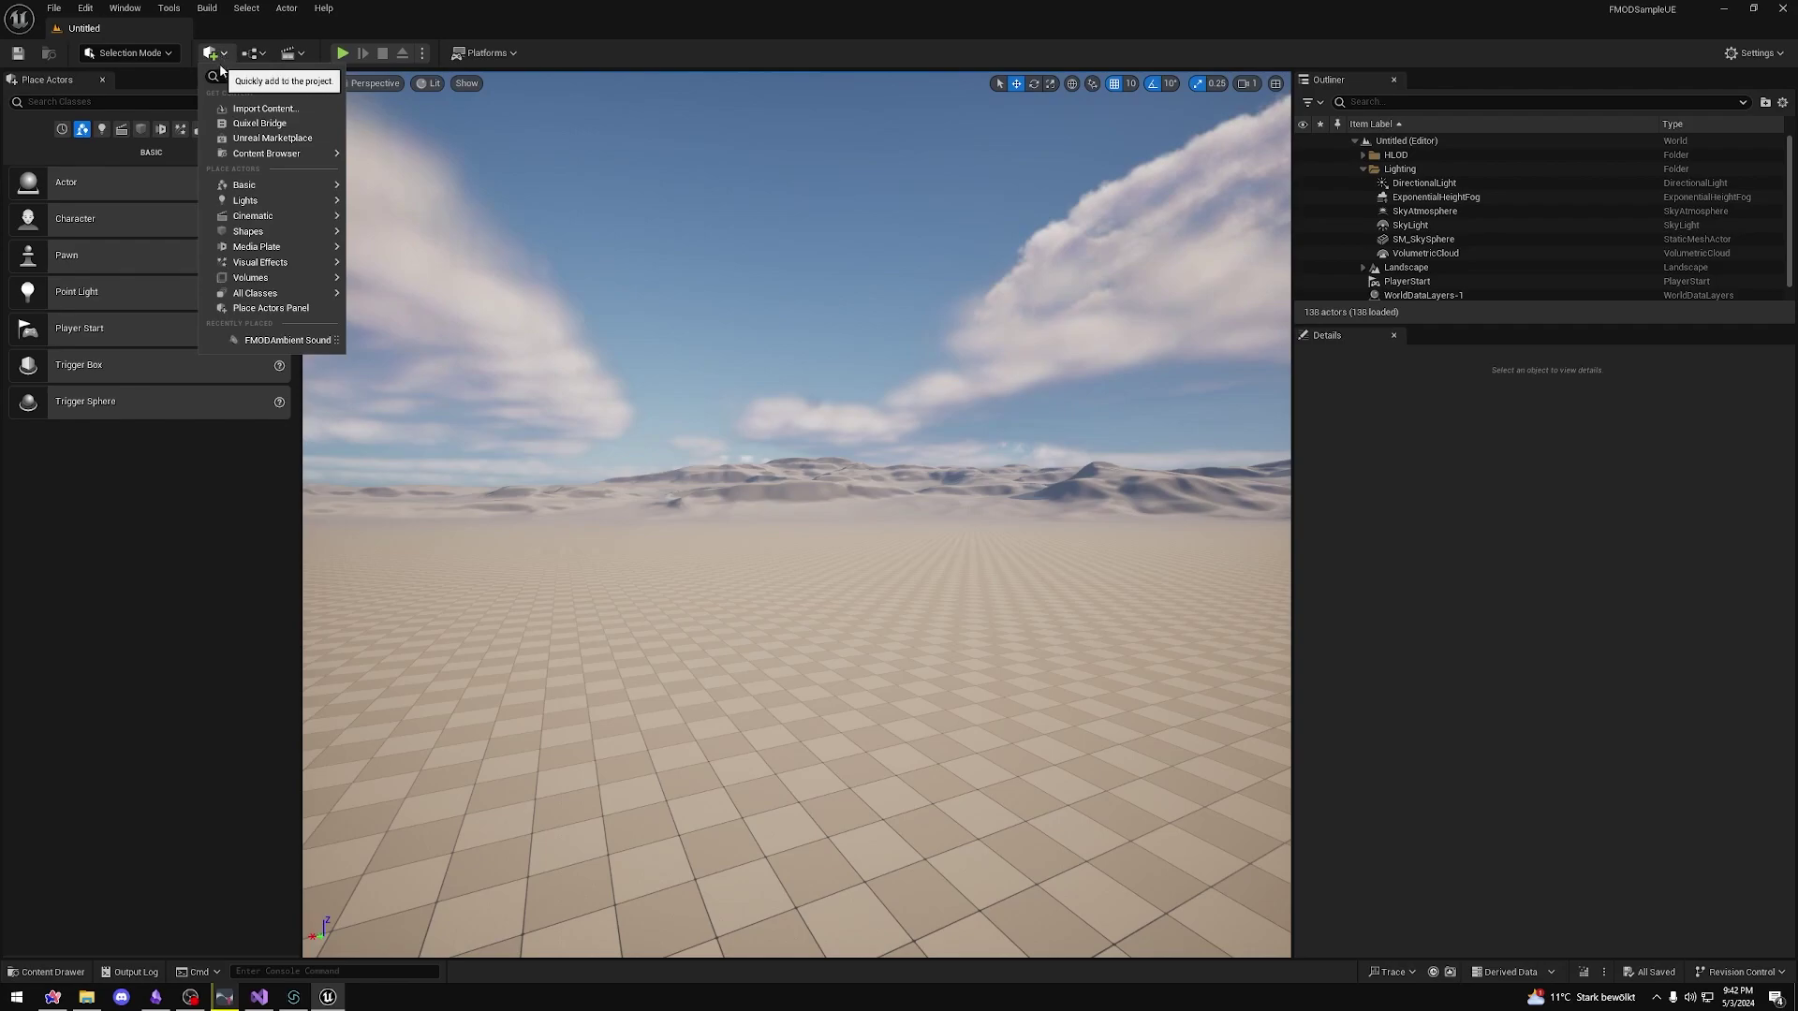
pyautogui.click(247, 312)
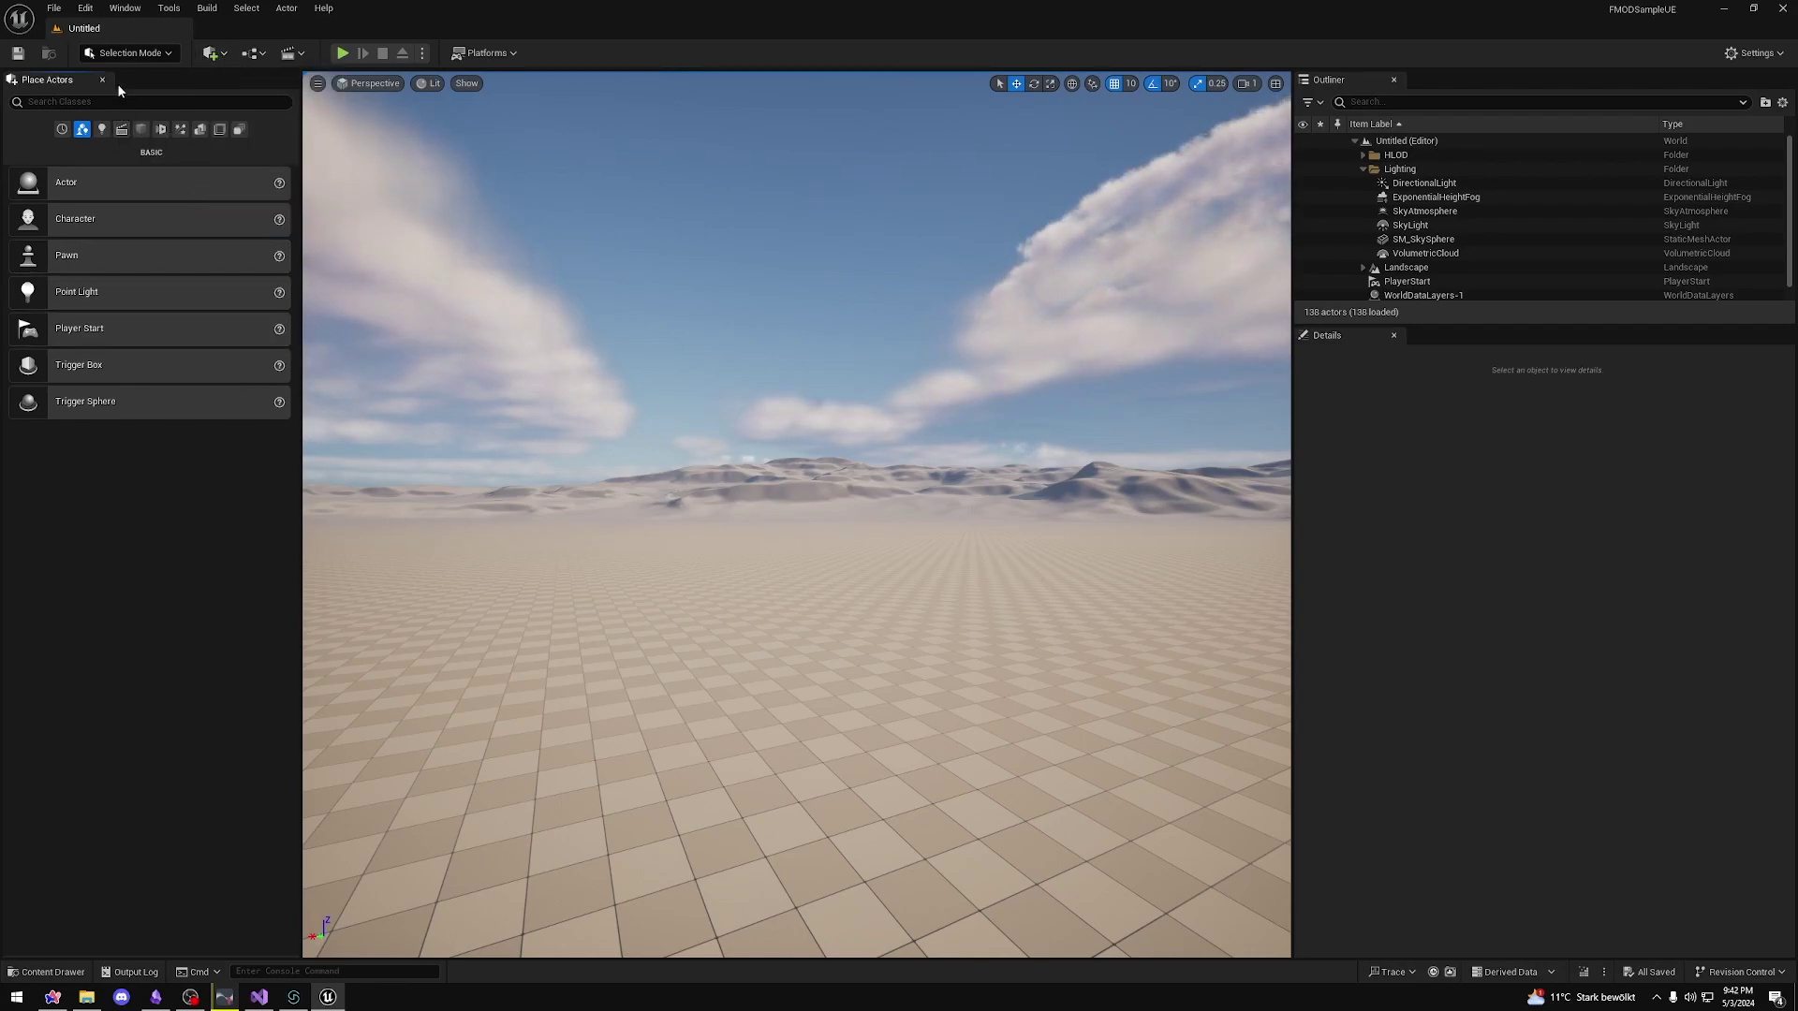
pyautogui.write('FM')
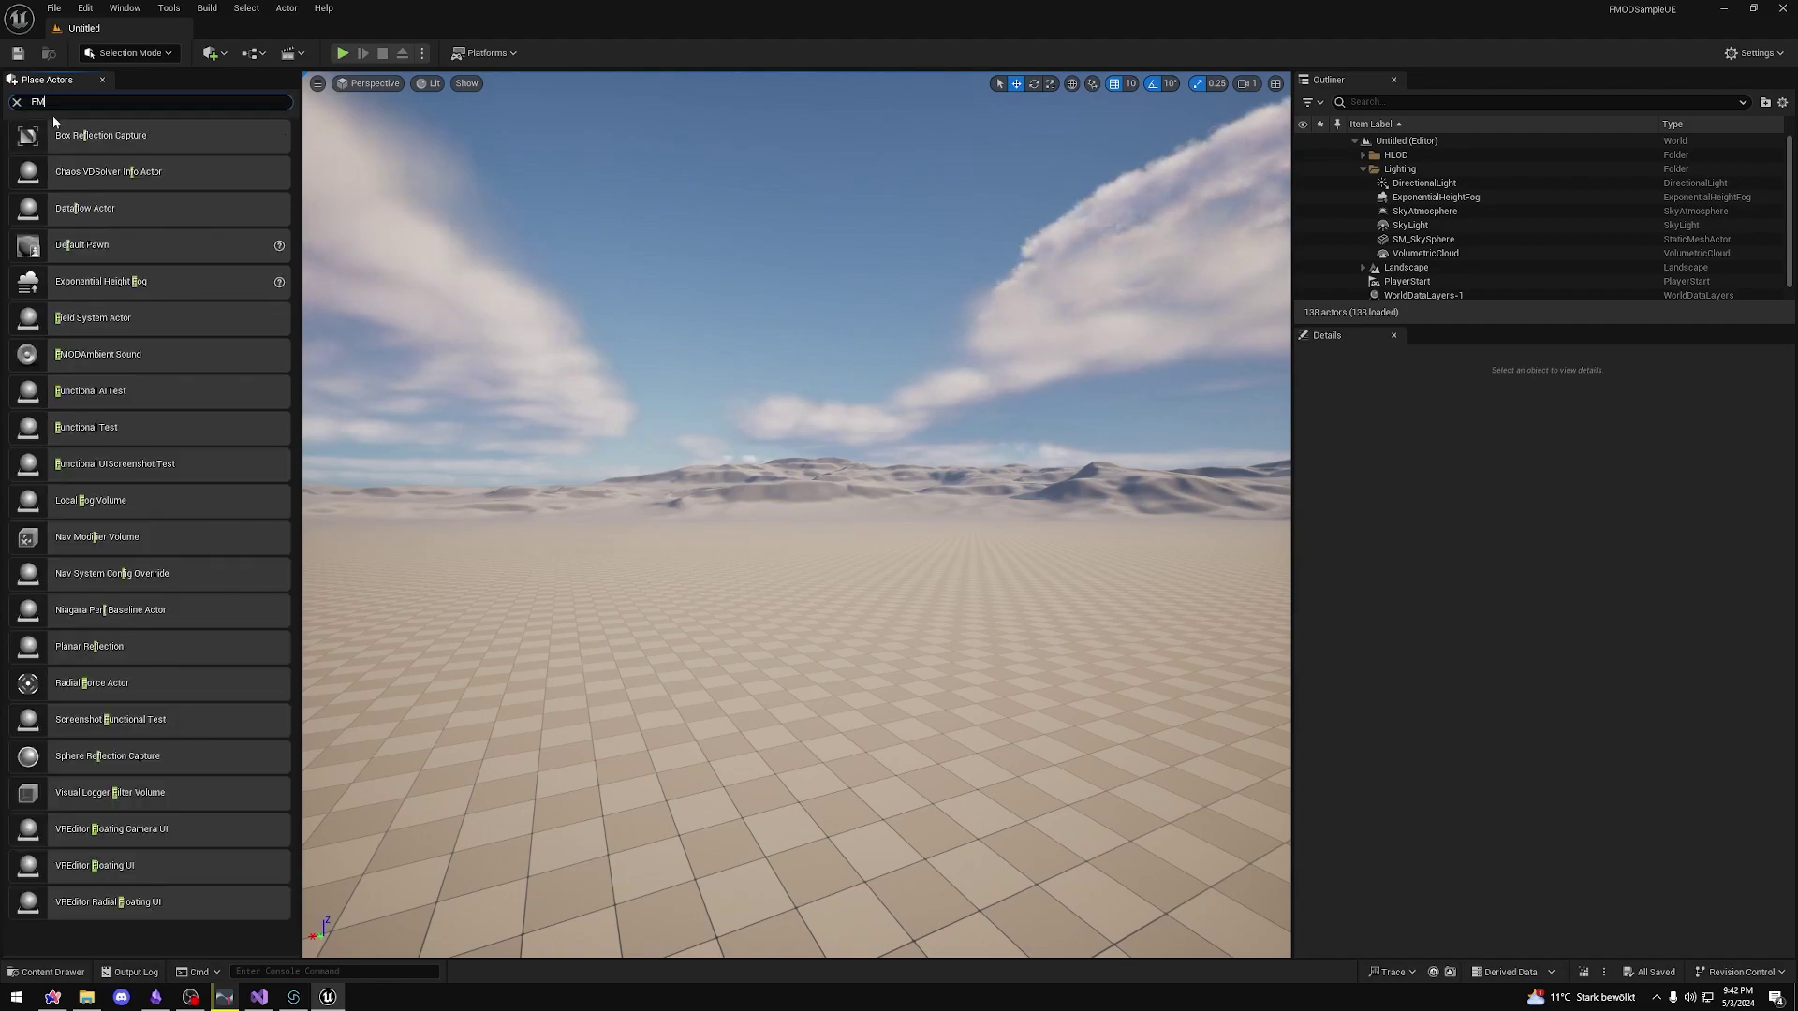
pyautogui.write('OD Ambient')
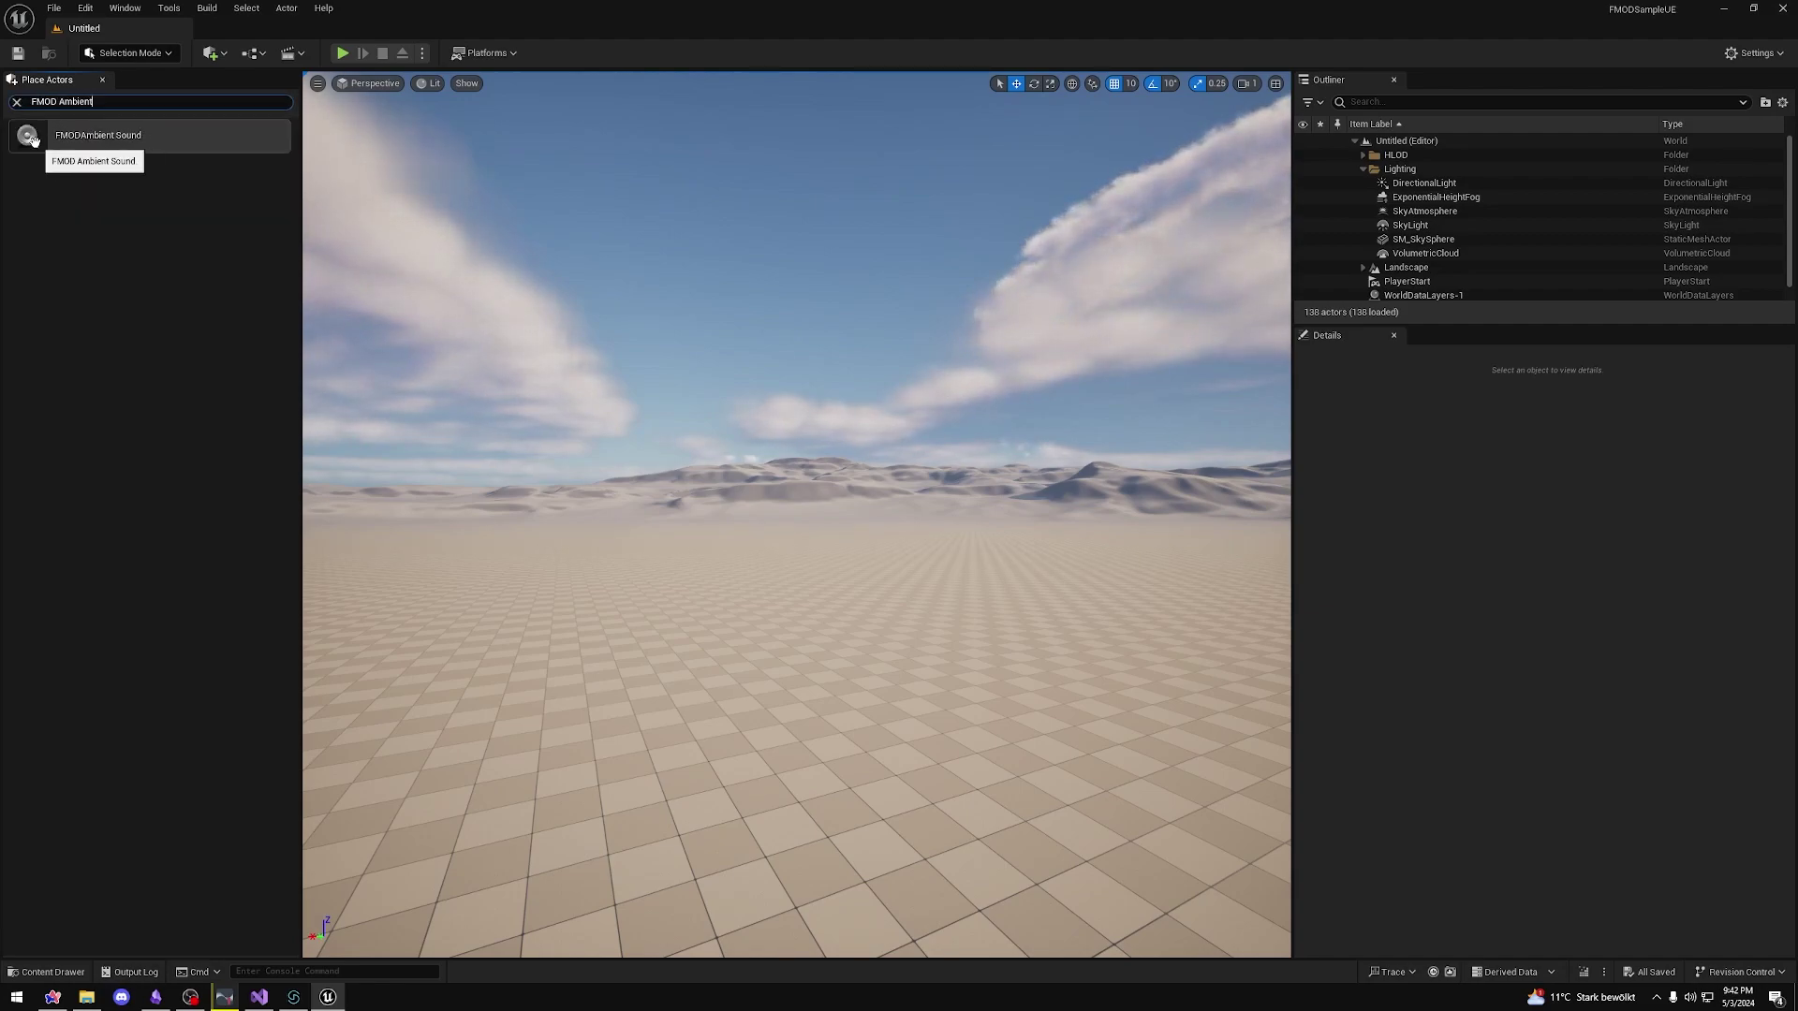
# Step: Drop an FMODAmbient Sound into the viewport and pick Wind as its FMOD Event
pyautogui.moveTo(54, 141); pyautogui.dragTo(756, 670)
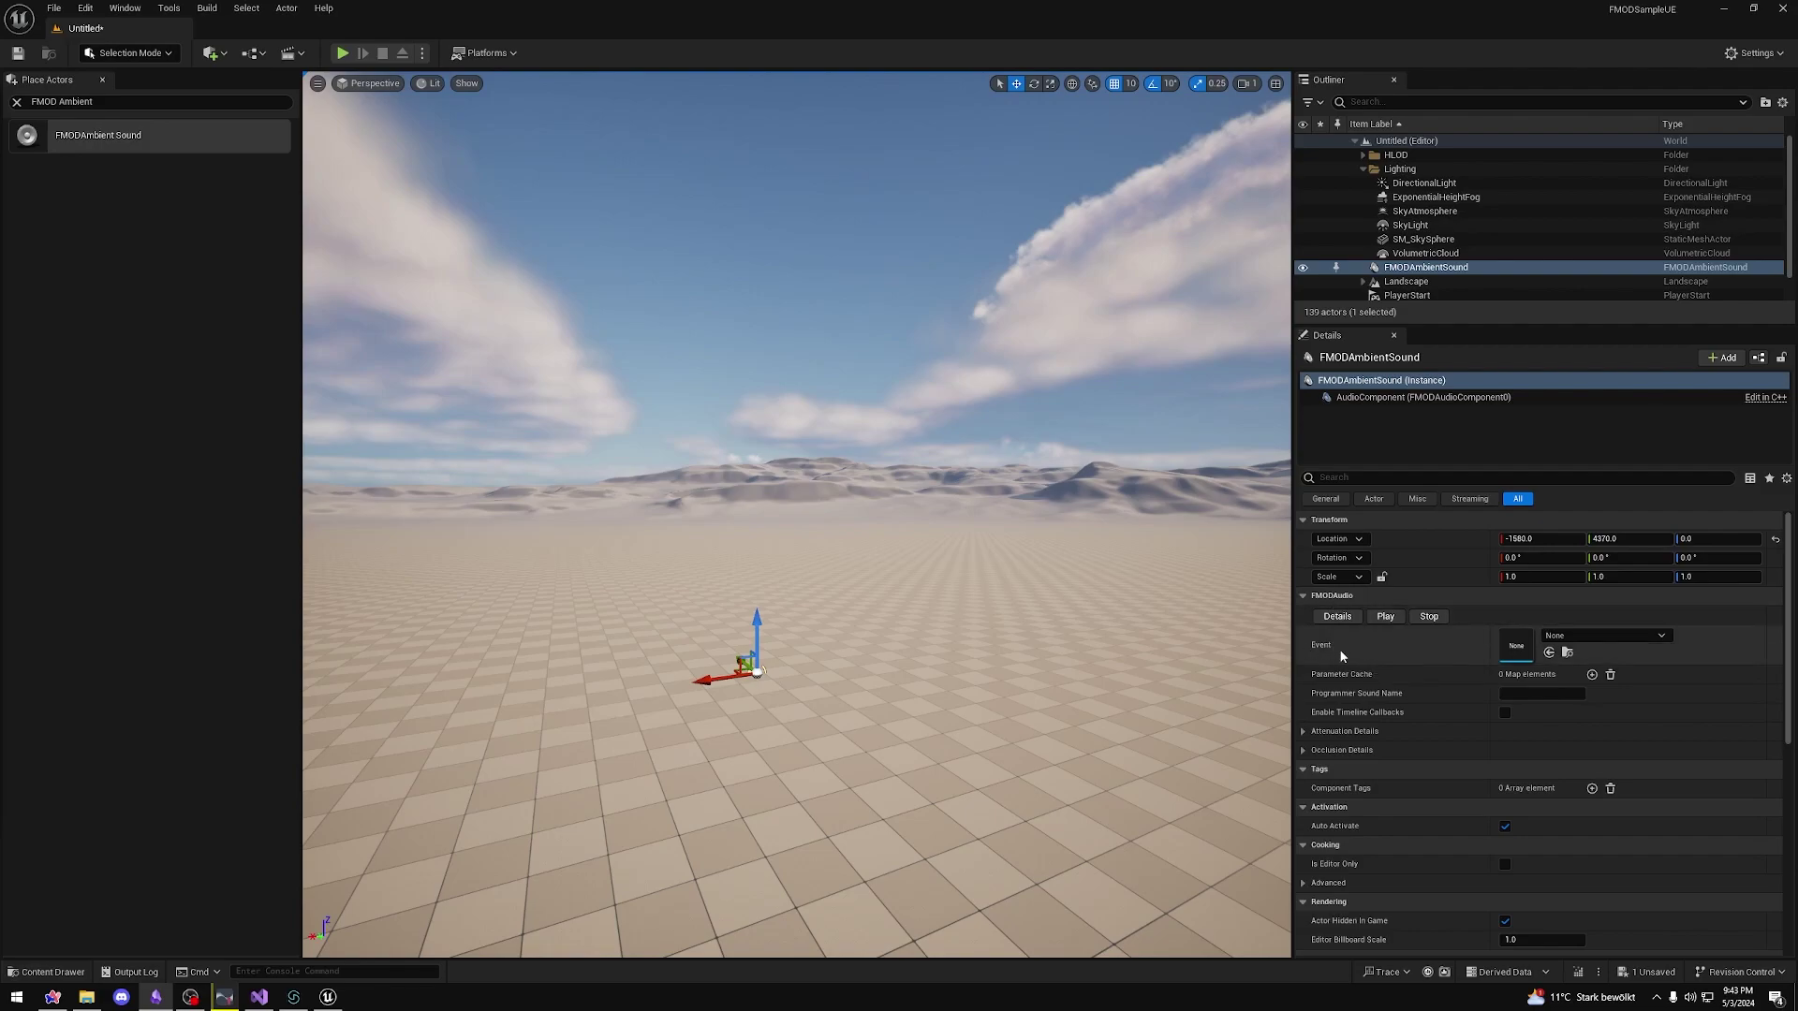
pyautogui.click(1603, 635)
pyautogui.click(1609, 787)
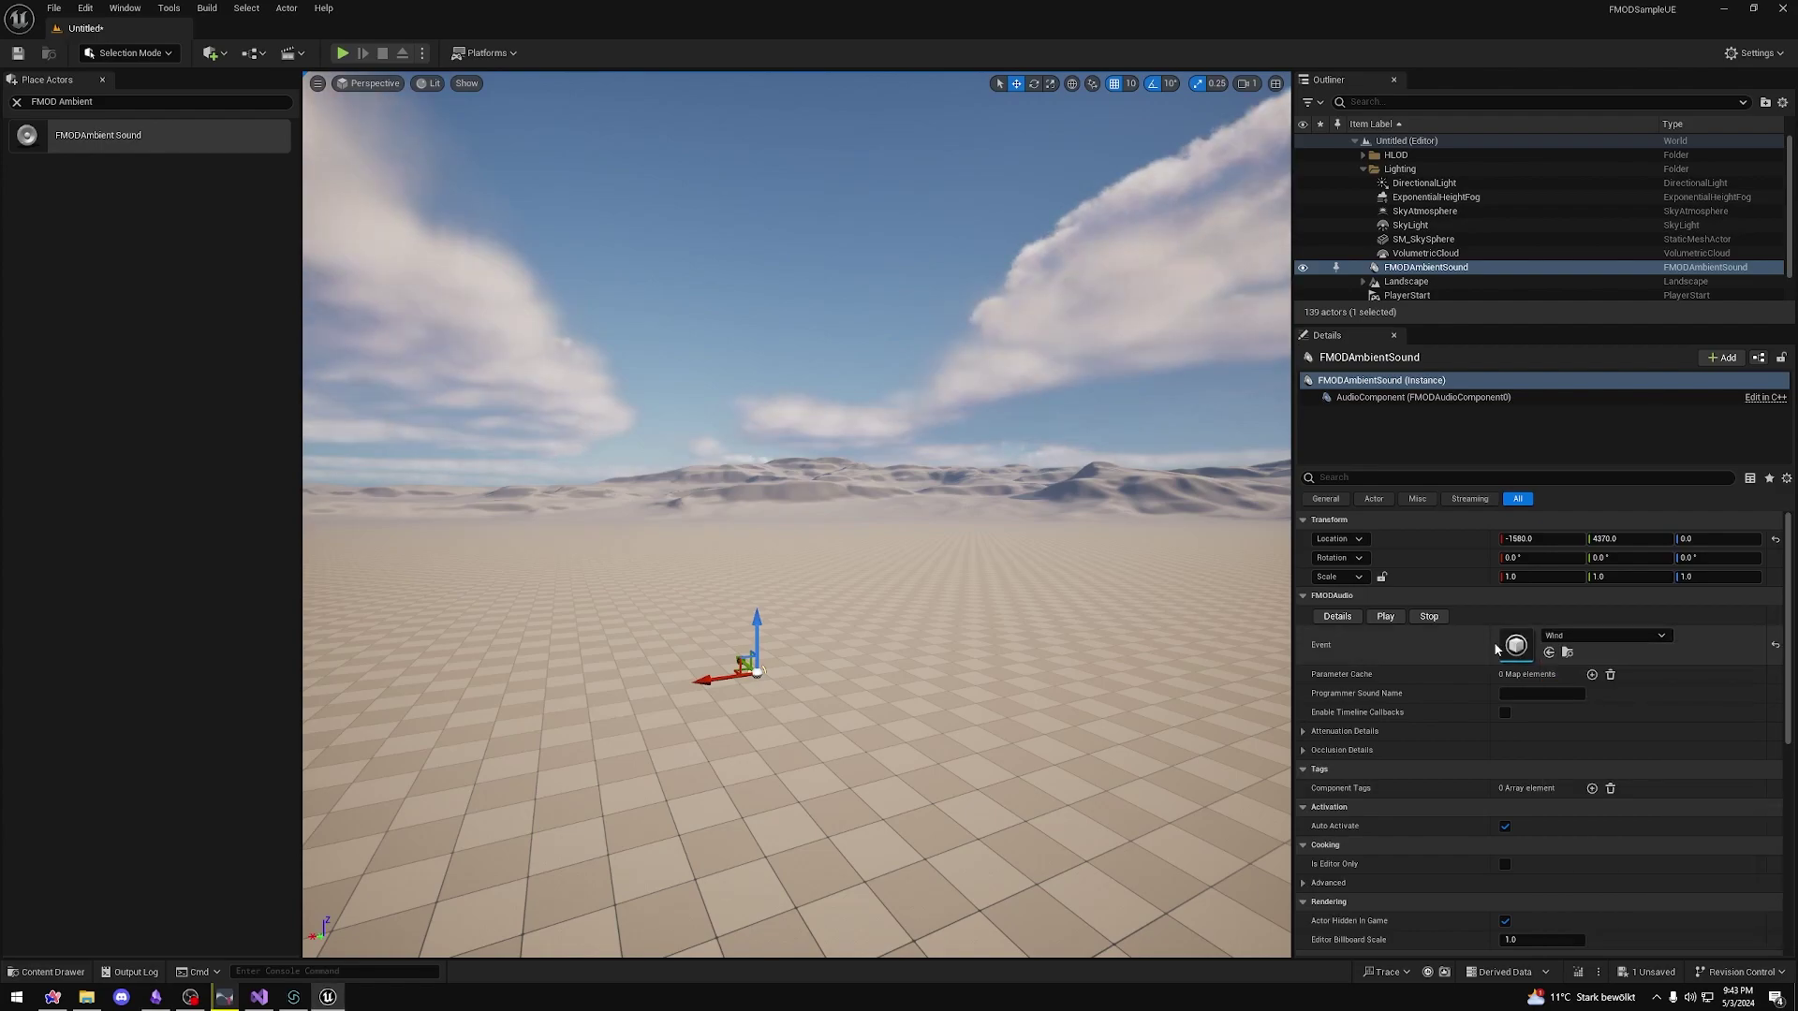
# Step: Play the level in the editor to hear the Wind ambience, then stop with Esc
pyautogui.click(344, 59)
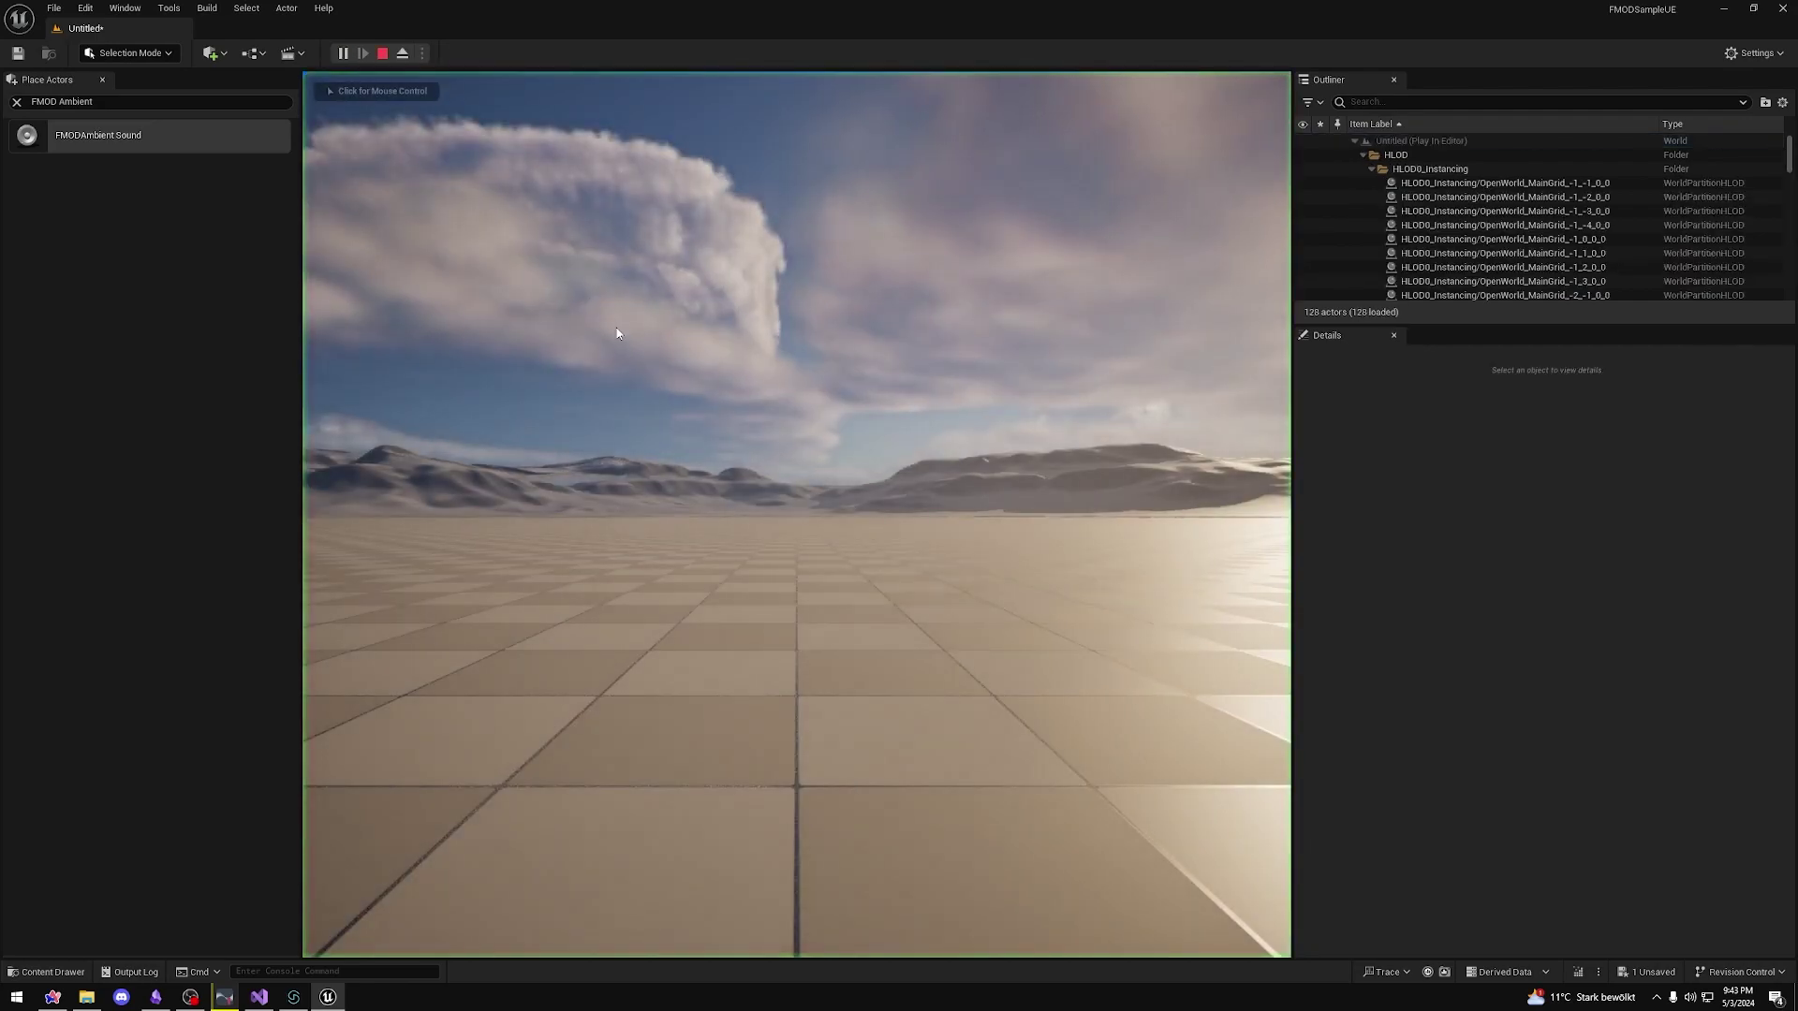
pyautogui.click(626, 341)
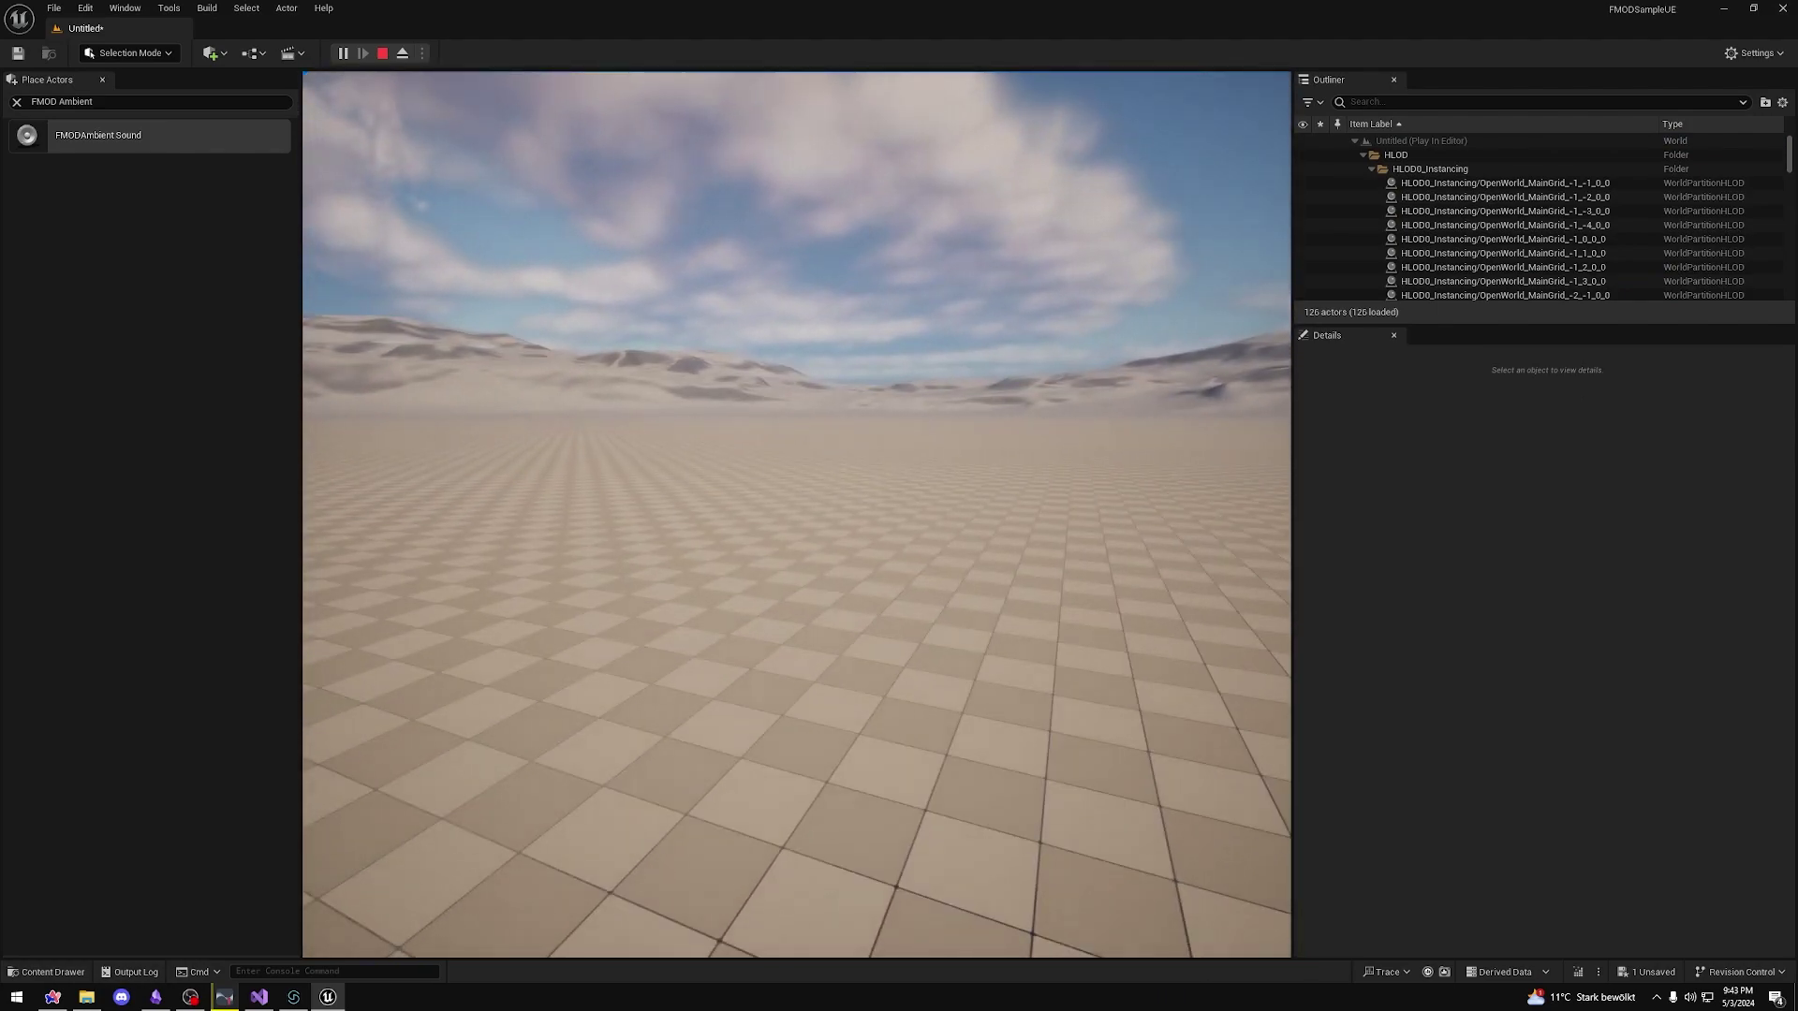
pyautogui.press('Escape')
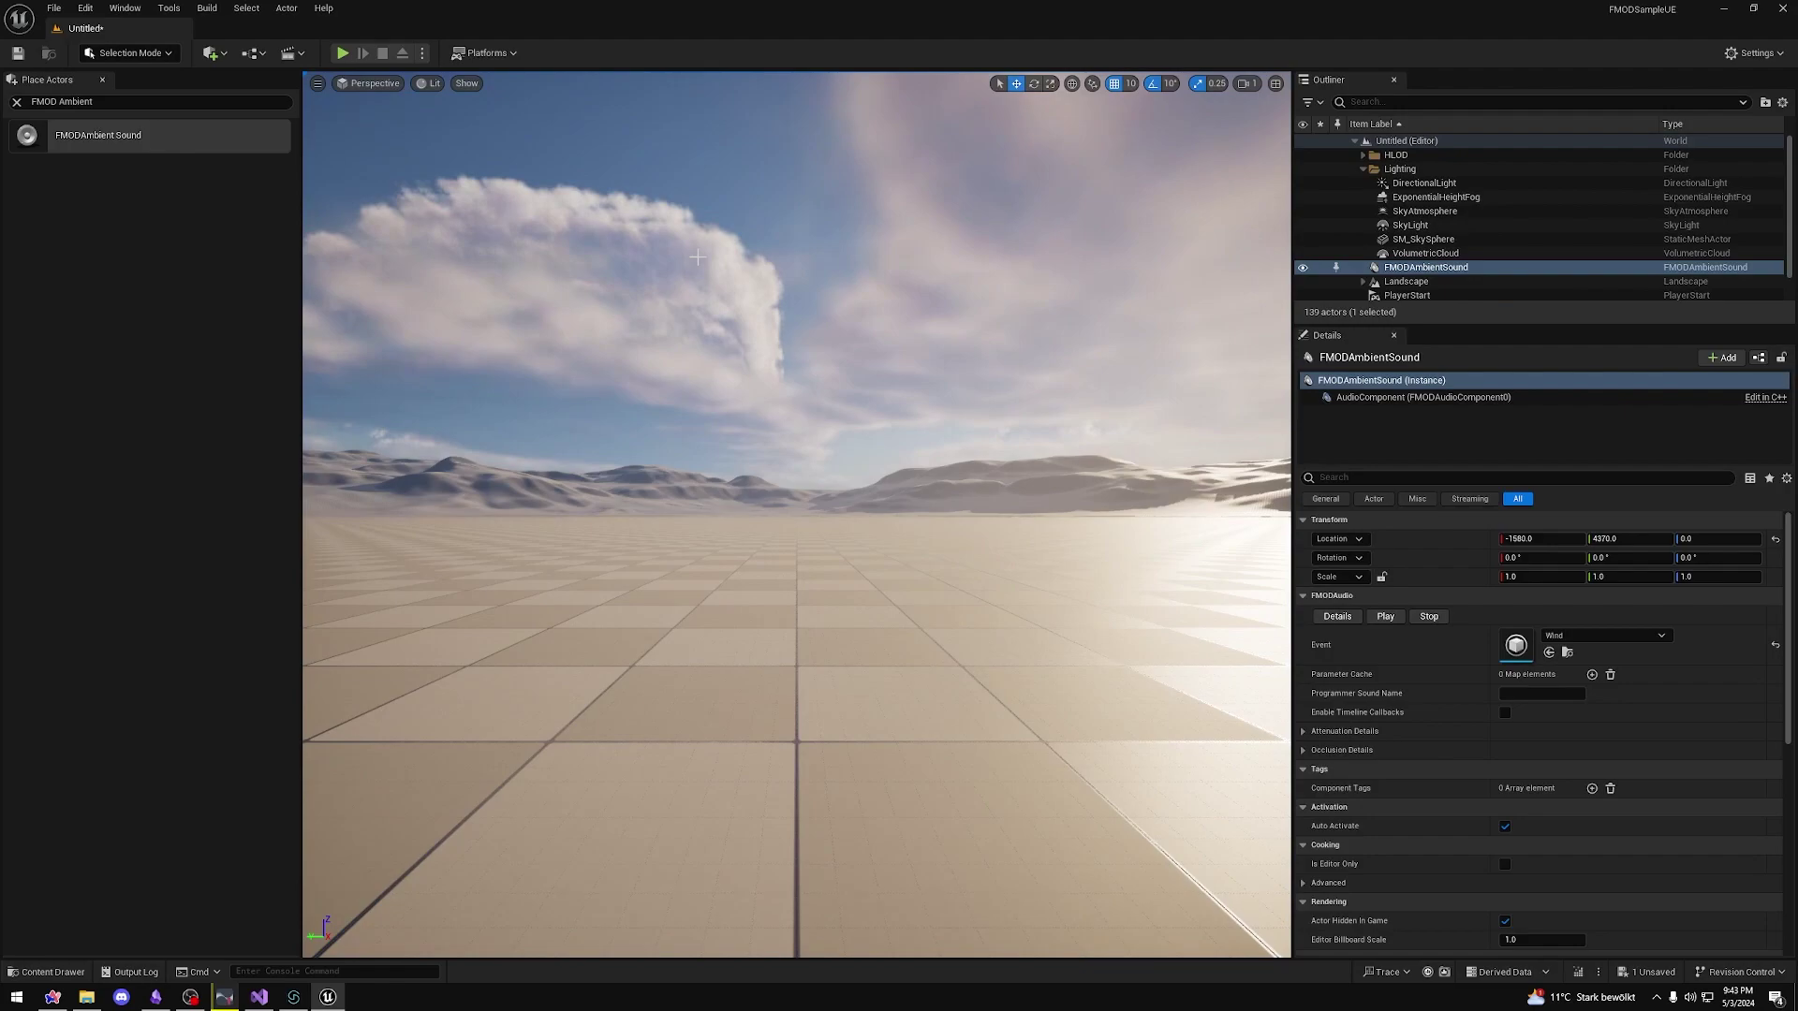